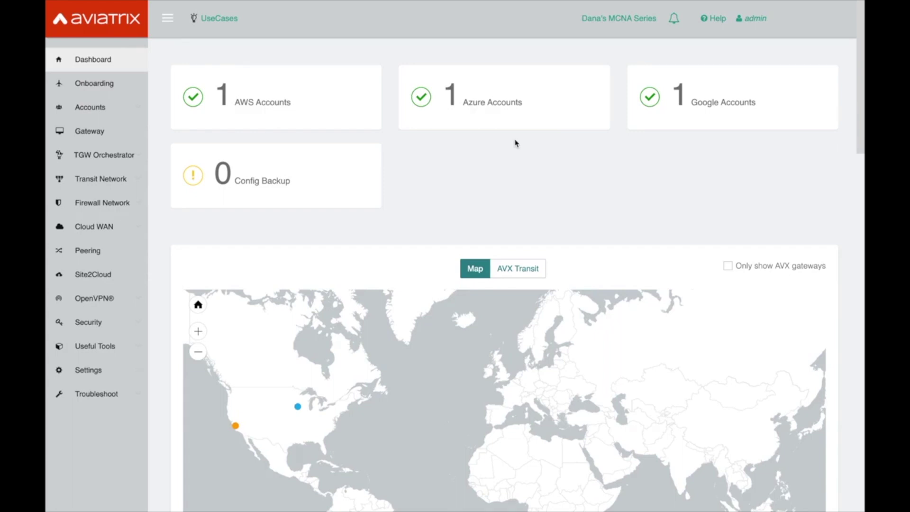
Examine the dashboard's account summary and world map, switching to the AVX Transit view and back to the map
scroll(483, 171, down, 3)
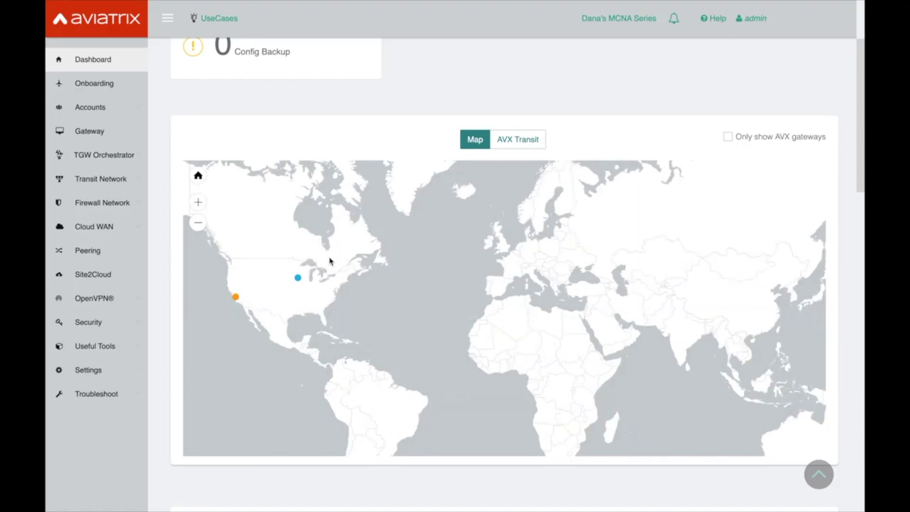
mouse_move(236, 298)
click(532, 137)
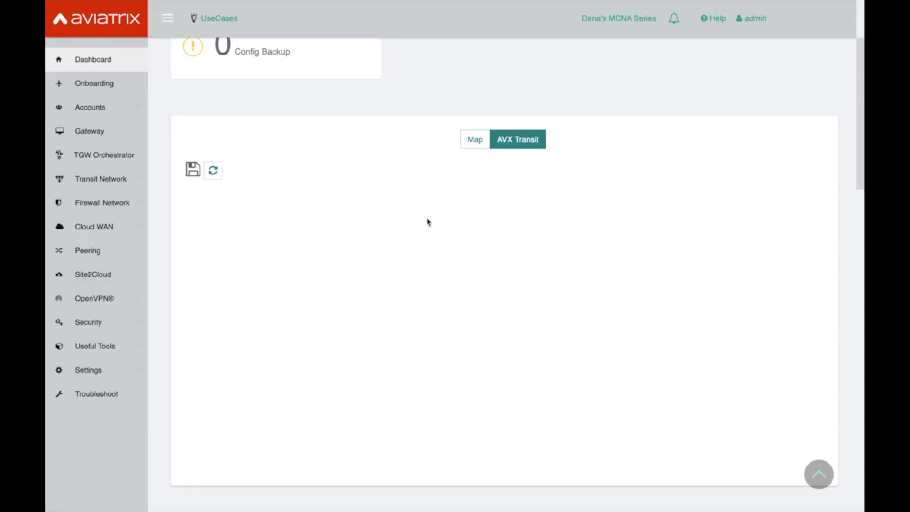
click(474, 139)
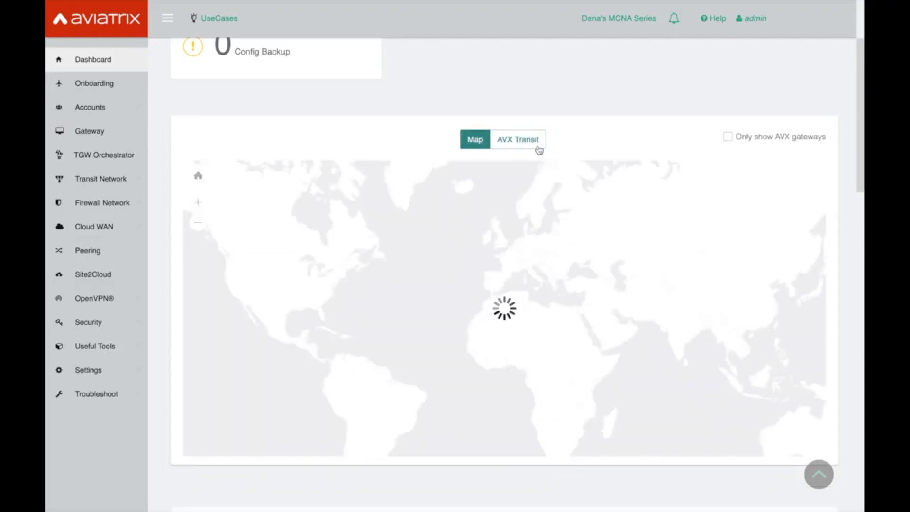
Review the metric options available for the gateway metrics and the controller metrics on the dashboard
scroll(559, 129, down, 10)
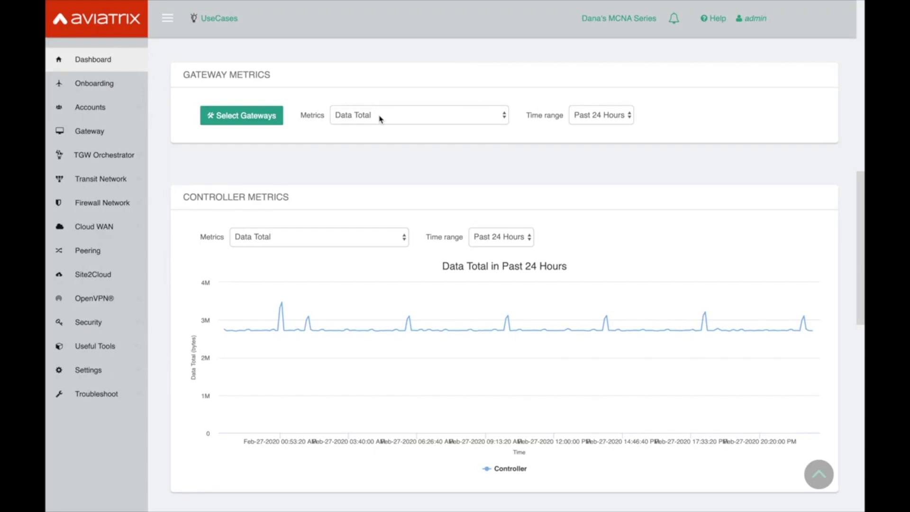
click(380, 118)
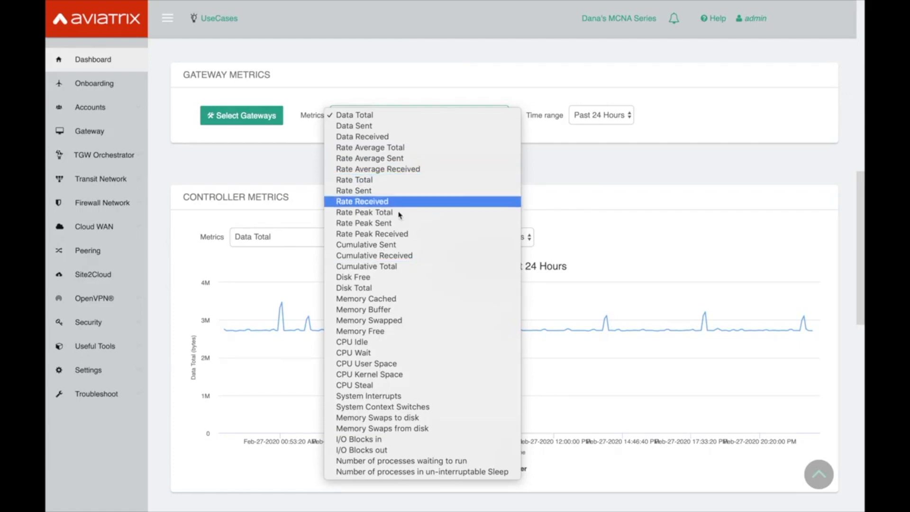
click(570, 163)
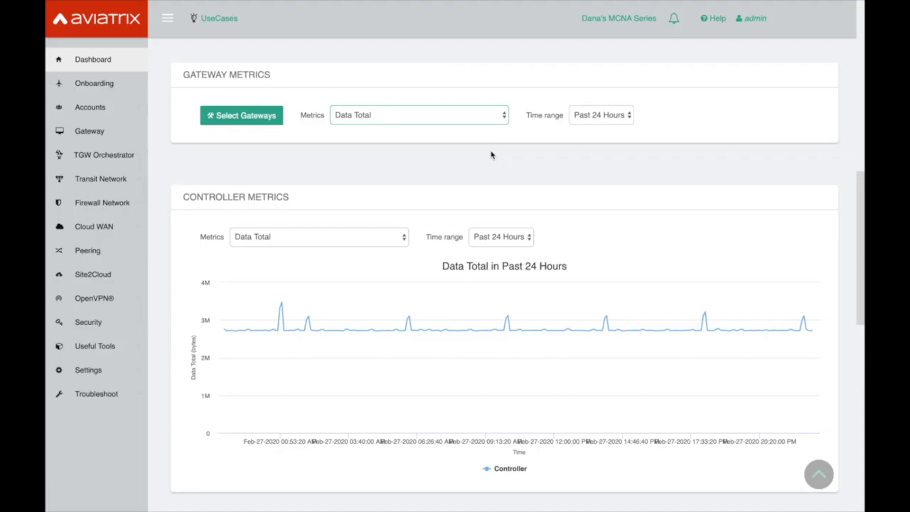
scroll(492, 155, down, 1)
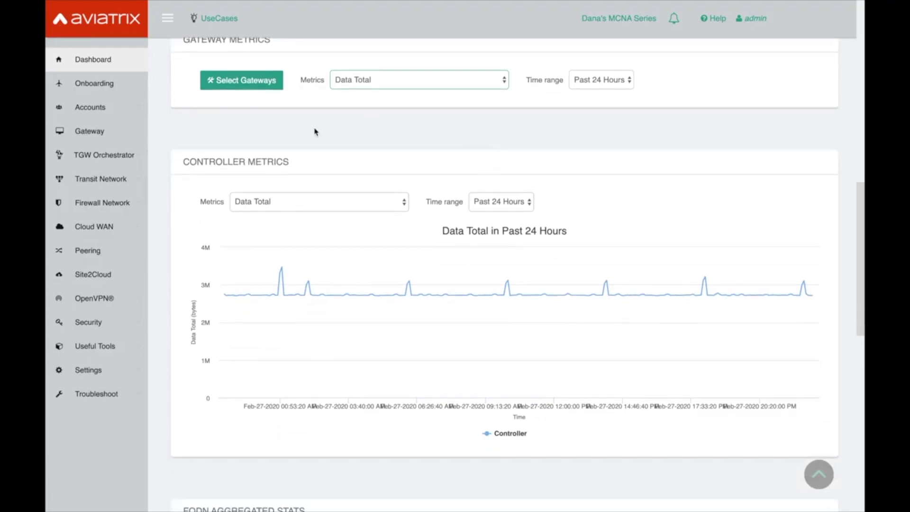
scroll(315, 133, down, 2)
click(321, 143)
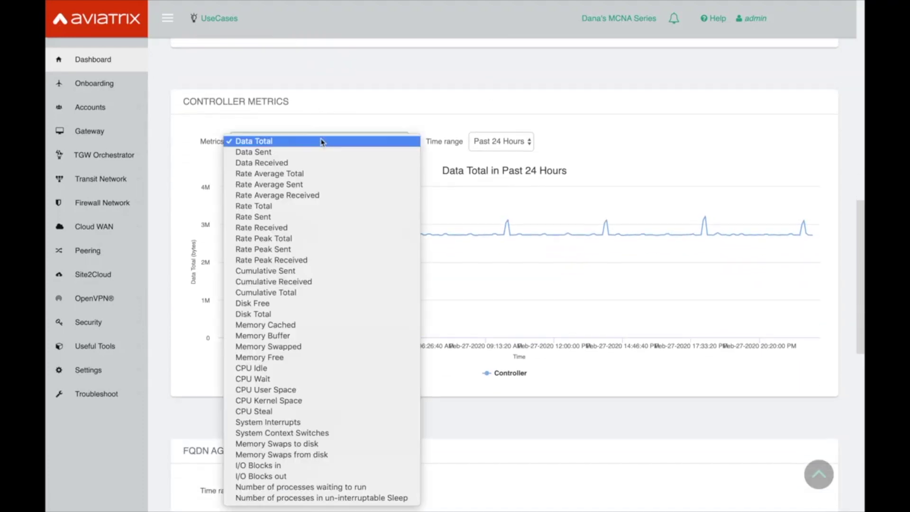
click(457, 416)
Review the FQDN aggregated stats and VPN user sections of the dashboard, and display the list of use cases
scroll(484, 269, down, 6)
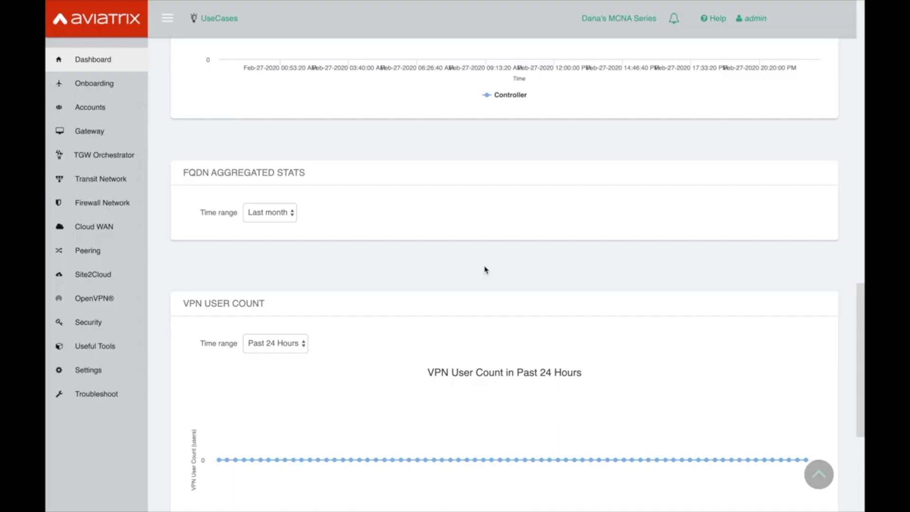
scroll(485, 269, down, 3)
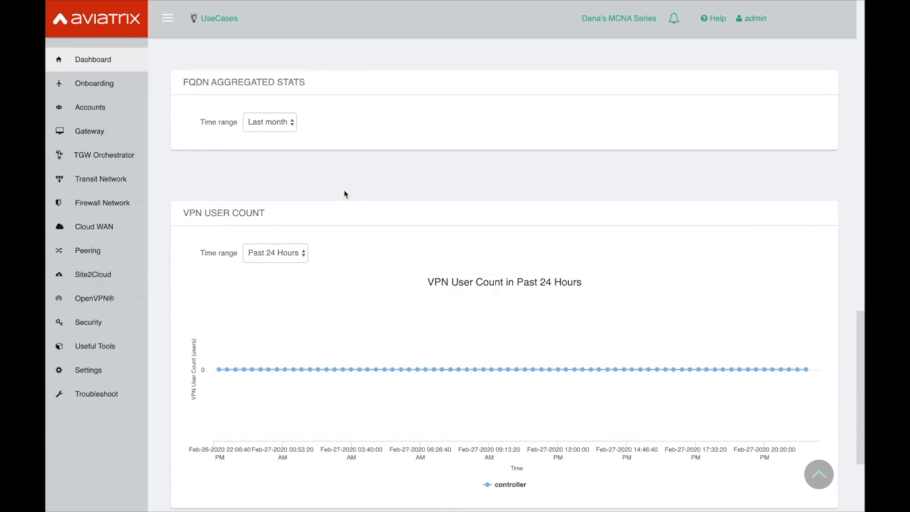
scroll(345, 194, down, 3)
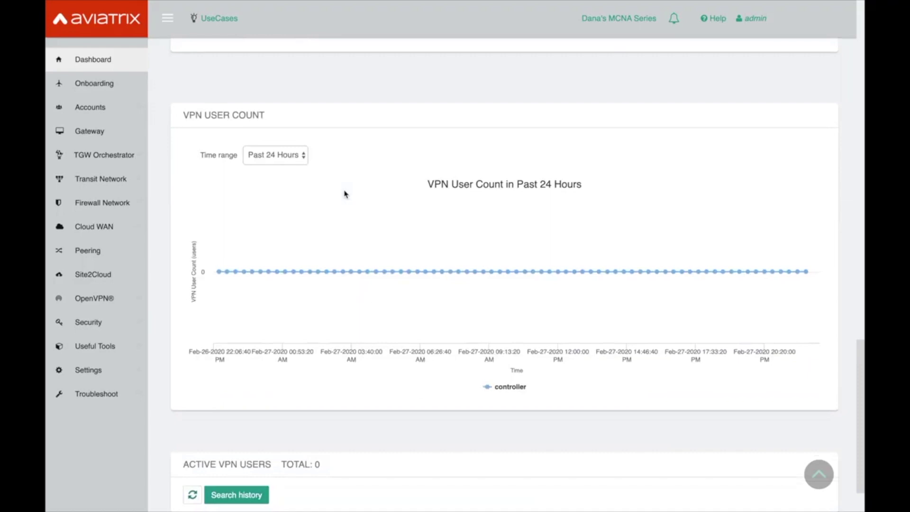
scroll(368, 237, down, 2)
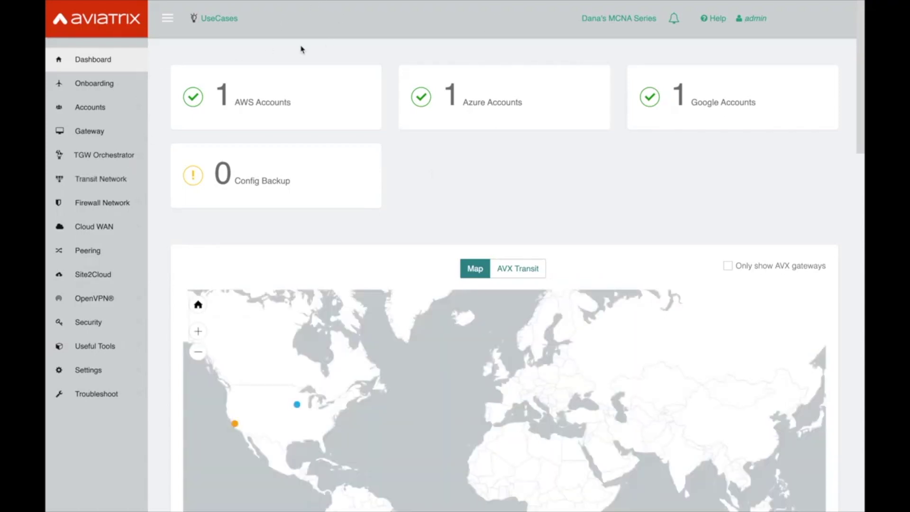
click(229, 21)
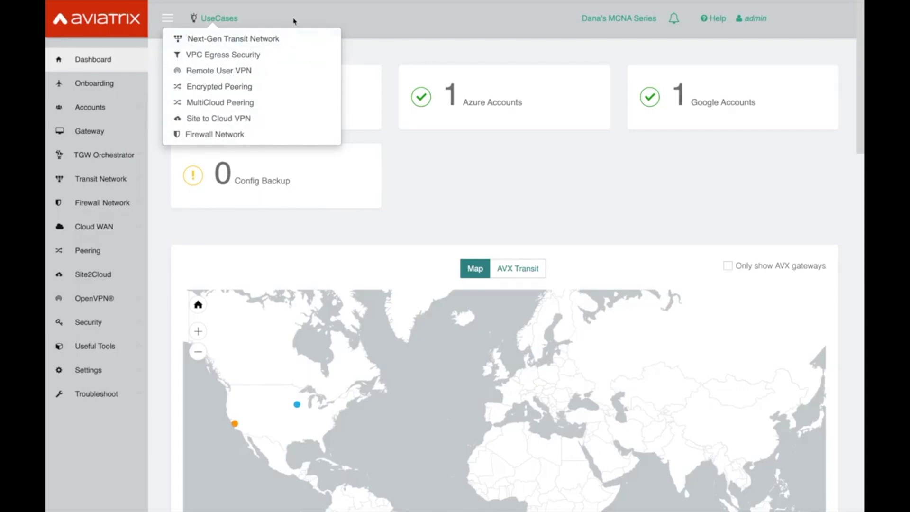
Rename the controller in the header as "I like dogs"
click(603, 19)
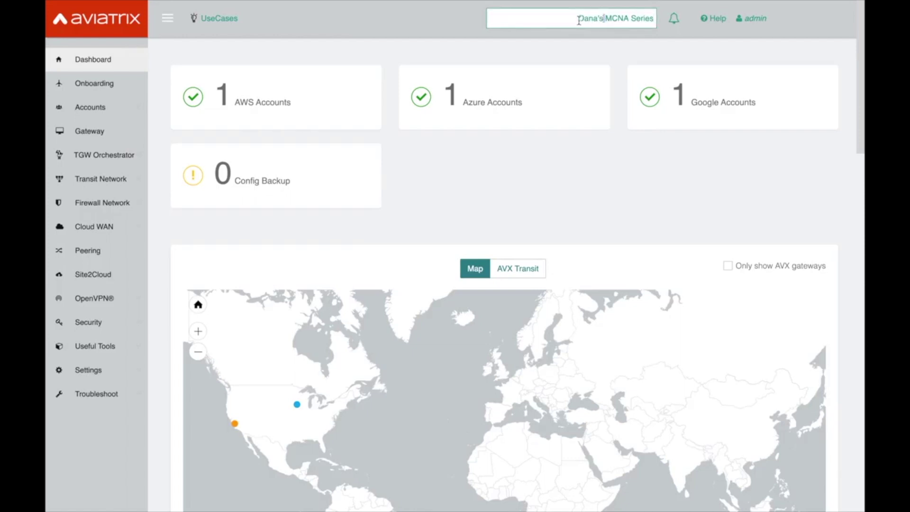
drag(577, 19, 677, 32)
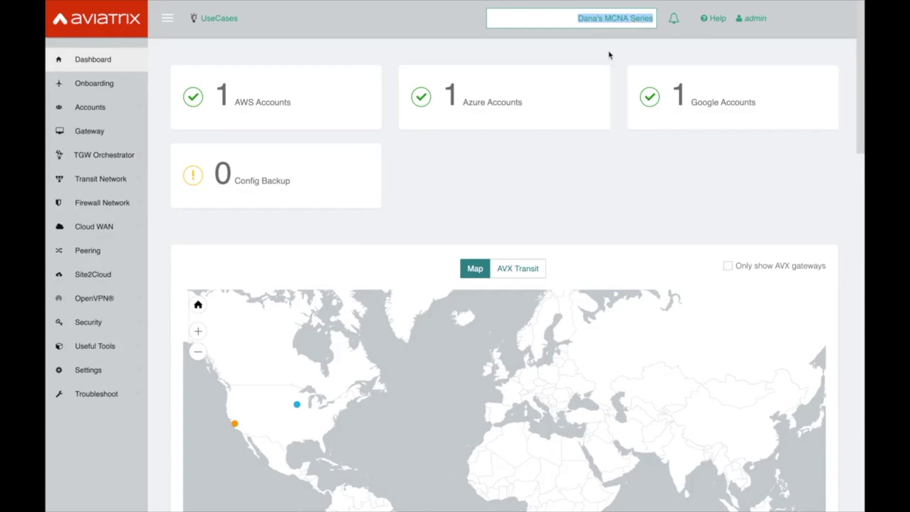
text(I like dogs)
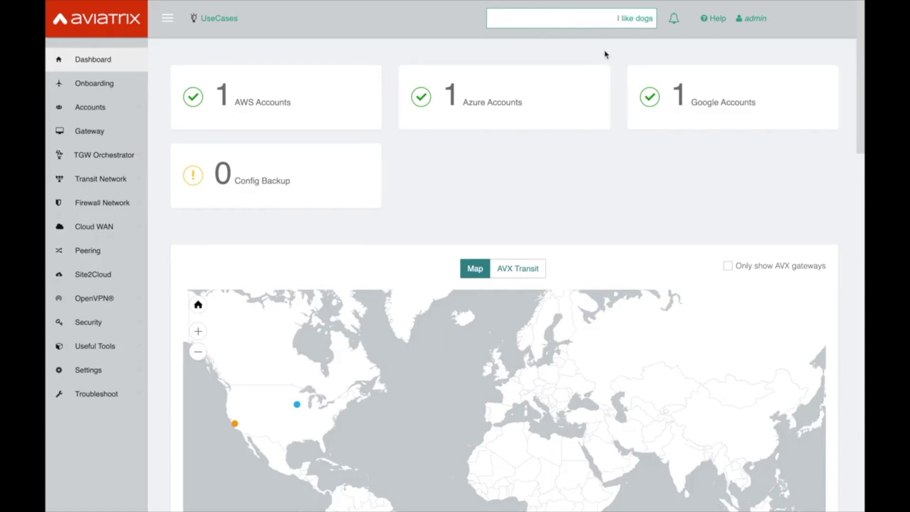
key(Return)
Try to save the controller name as an empty string
click(646, 19)
key(BackSpace)
key(Return)
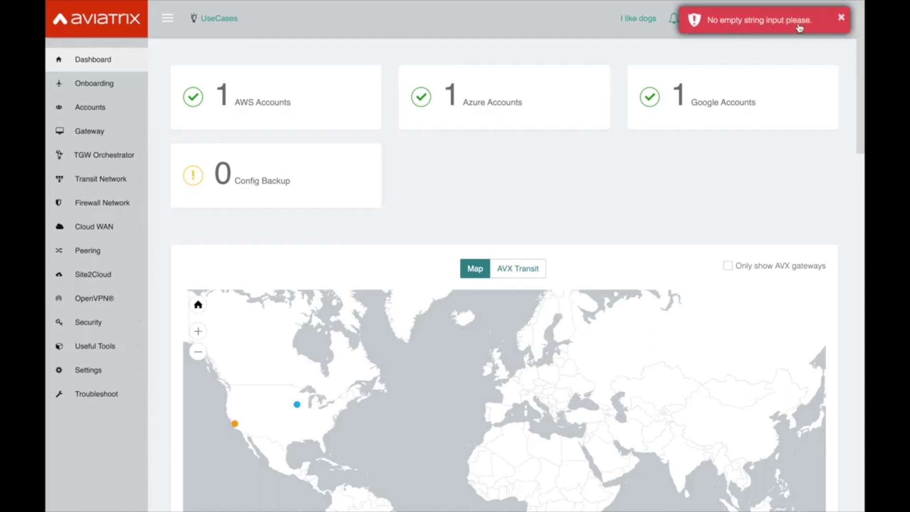
click(843, 20)
Set the controller name in the header to the owner's first name followed by "'s MCNA Series"
click(638, 18)
key(ctrl+a)
key(BackSpace)
text(Dana)
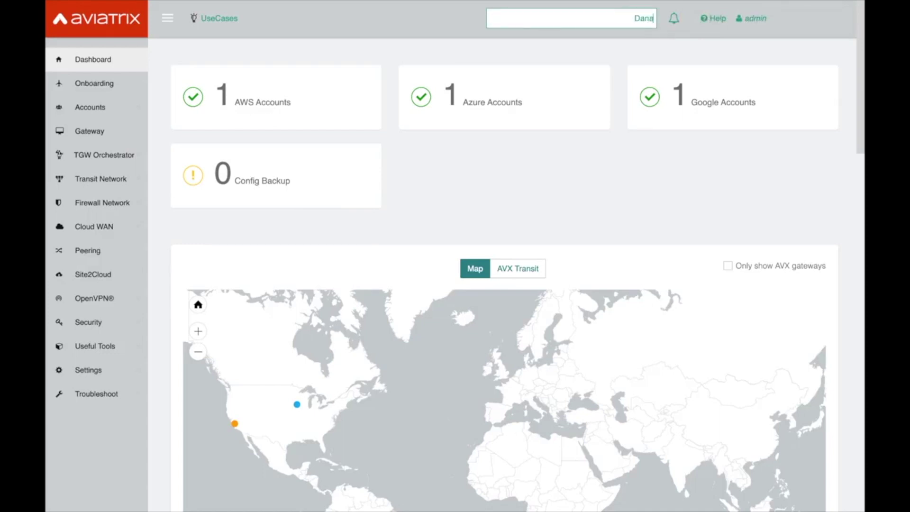
text('s MCNA Series)
click(638, 37)
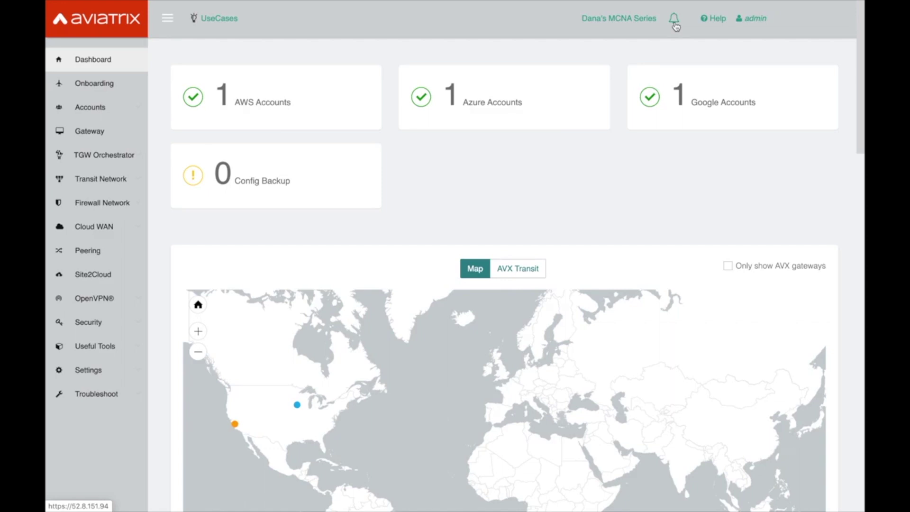
Examine the entries offered under Help and under the admin account without signing out
click(715, 19)
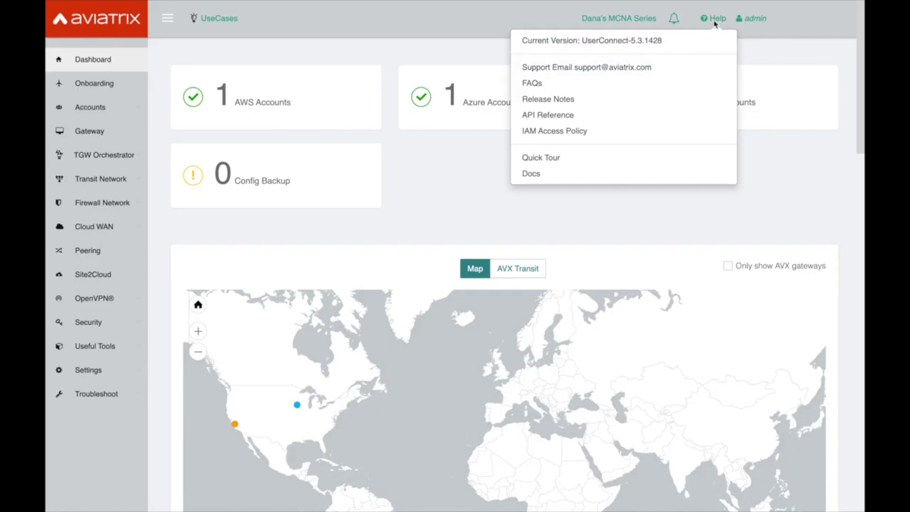
click(747, 42)
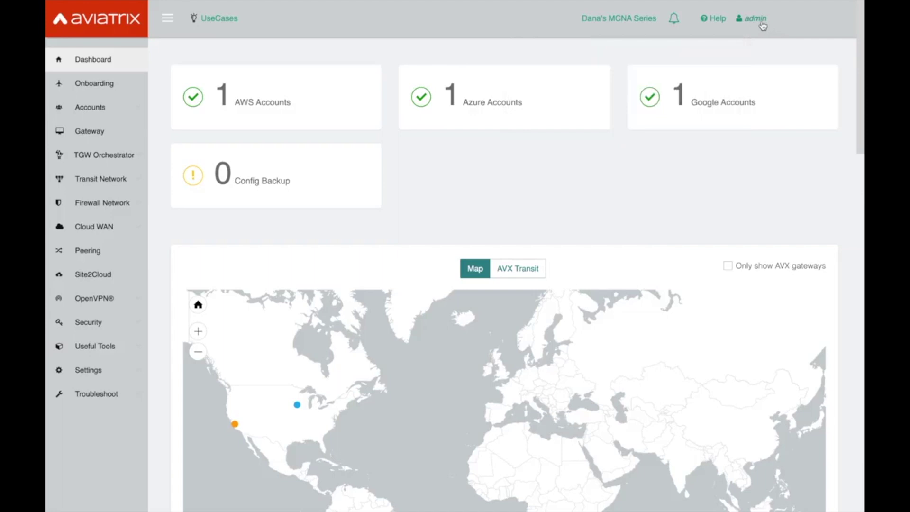
click(754, 21)
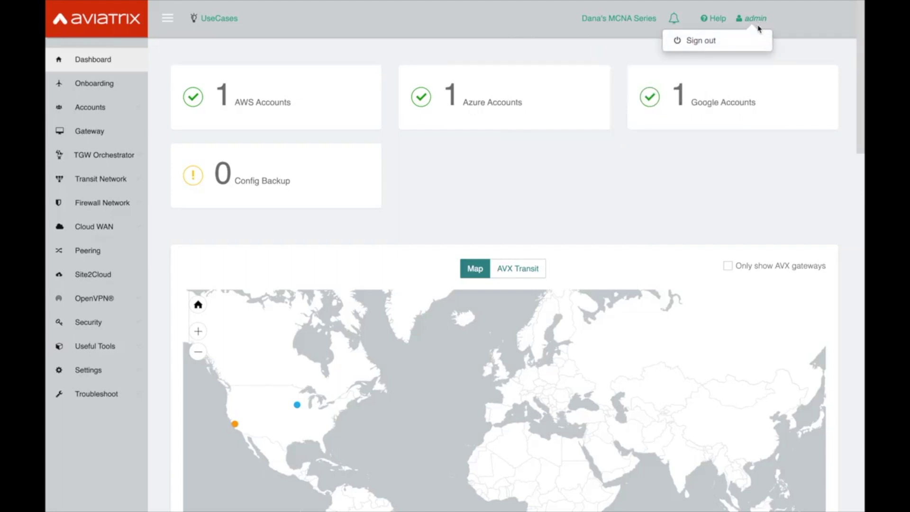
click(789, 40)
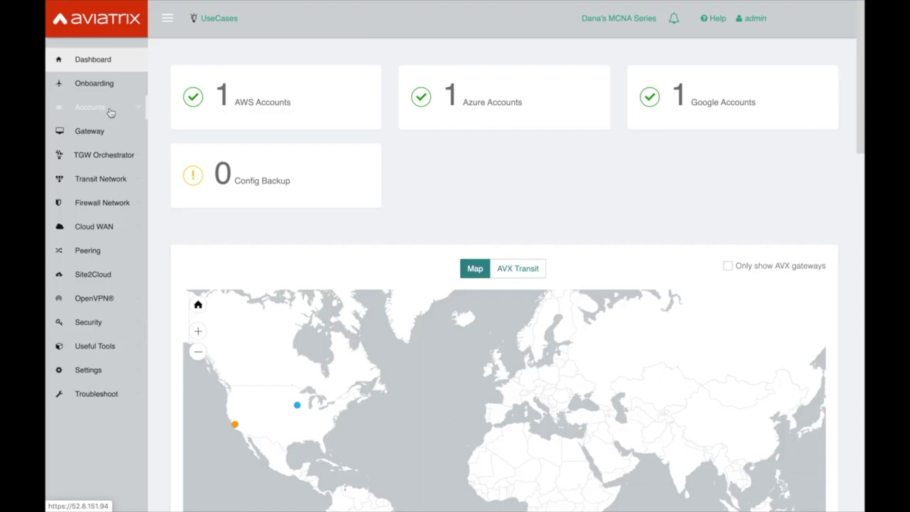
Open the AWS onboarding workflow and examine its customer ID, primary access account and what-to-build-next sections
click(128, 90)
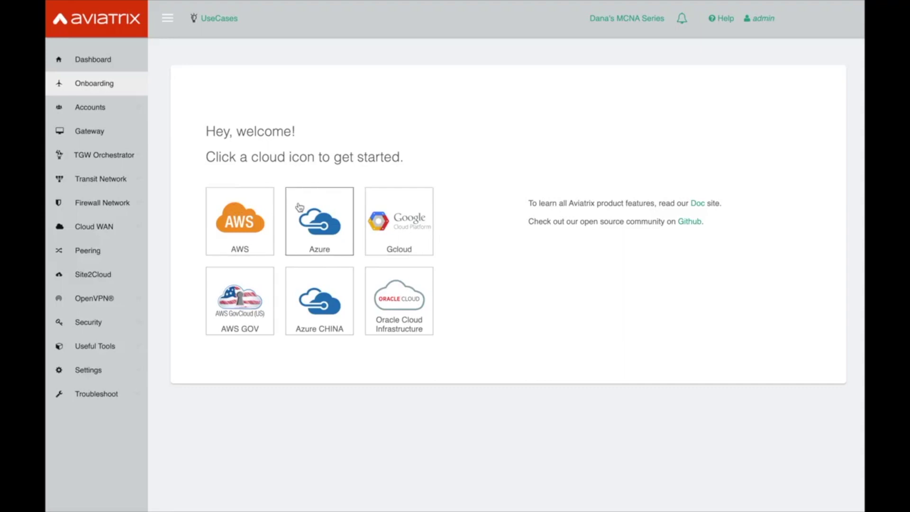
click(239, 221)
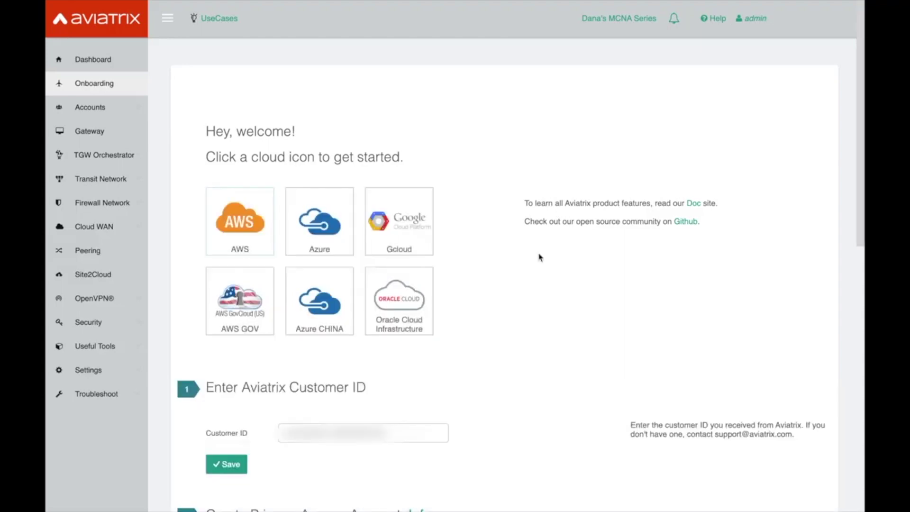
scroll(540, 257, down, 6)
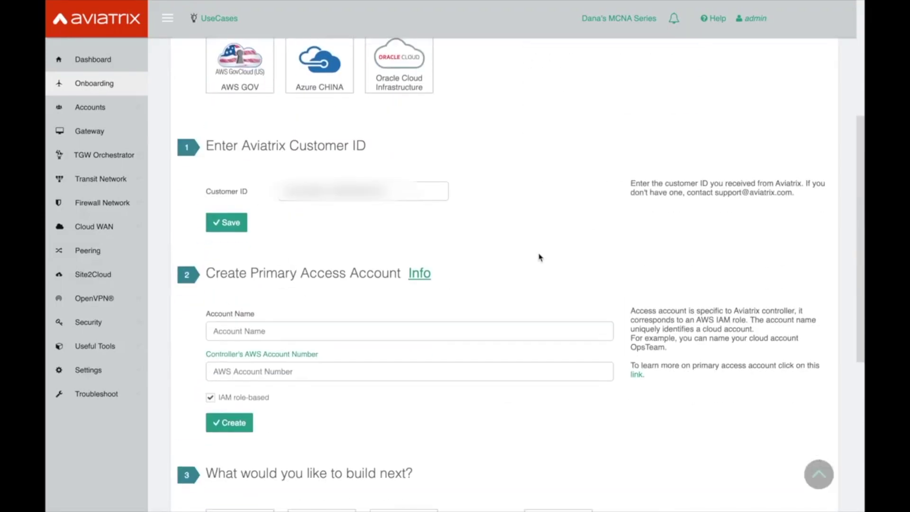
scroll(540, 257, down, 1)
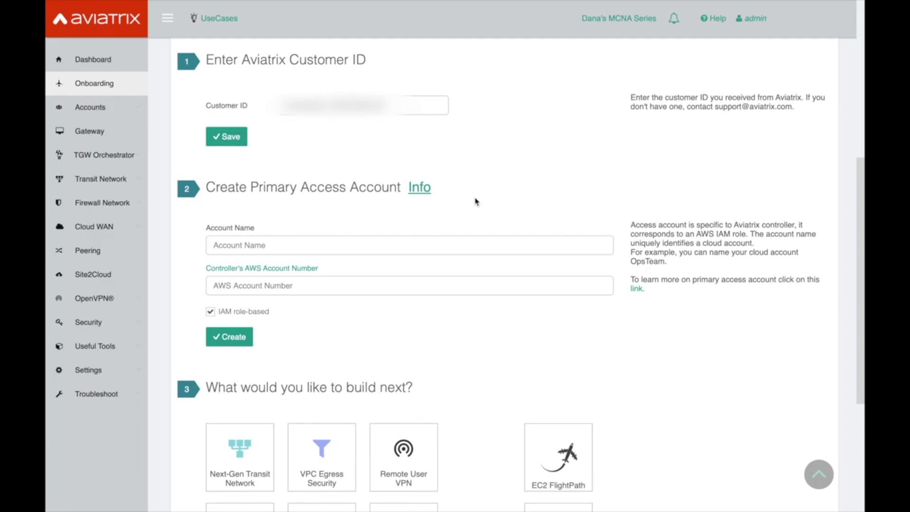
scroll(475, 200, down, 3)
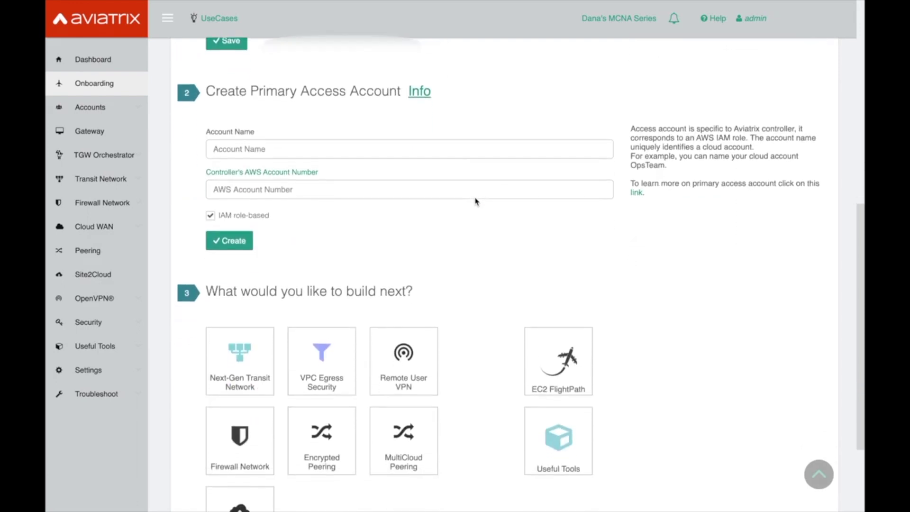
scroll(475, 198, down, 1)
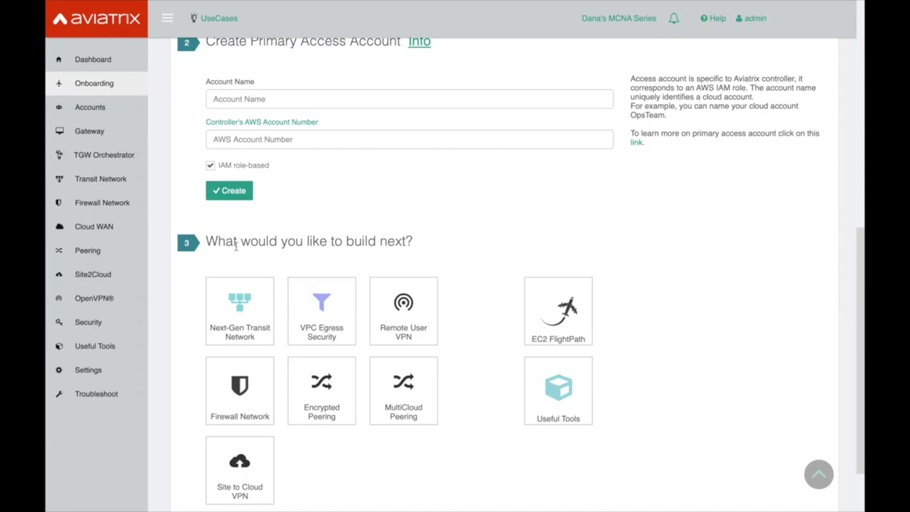
scroll(301, 303, down, 1)
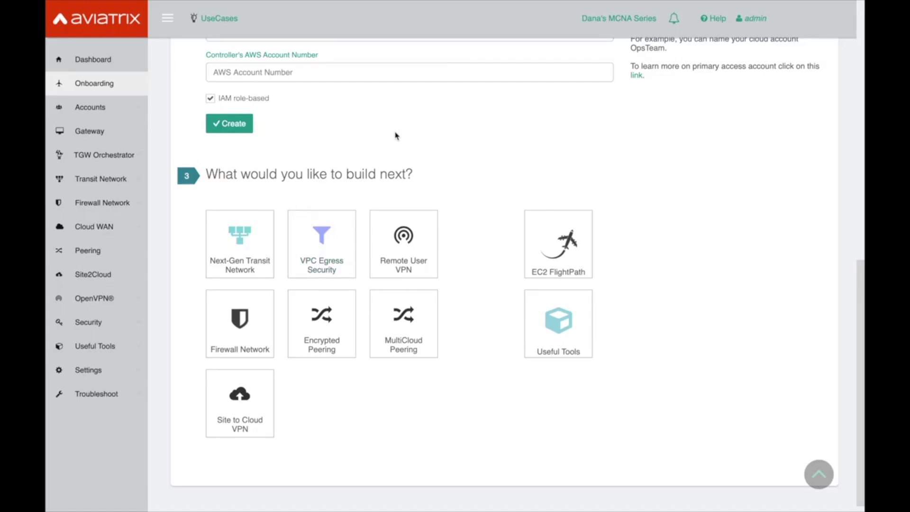
scroll(396, 136, up, 1)
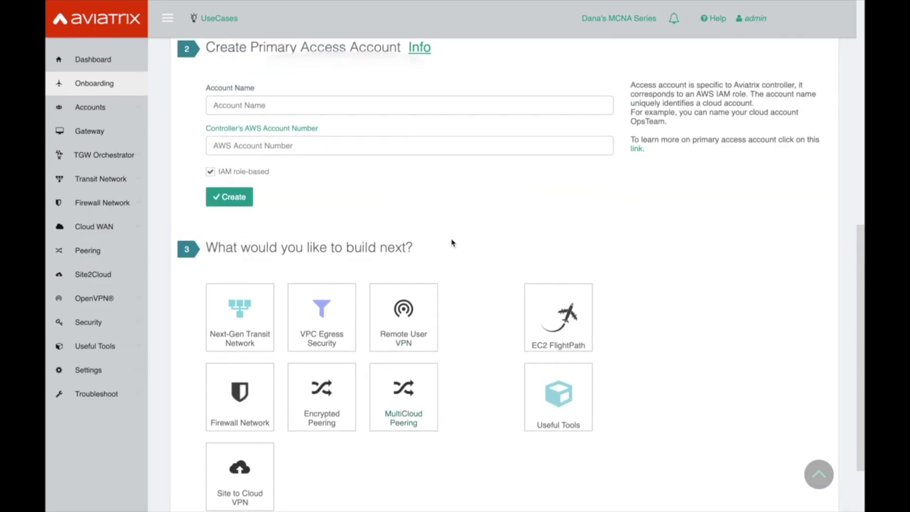
Switch the onboarding workflow to Azure and examine the fields for creating its primary access account
scroll(451, 243, up, 5)
click(319, 112)
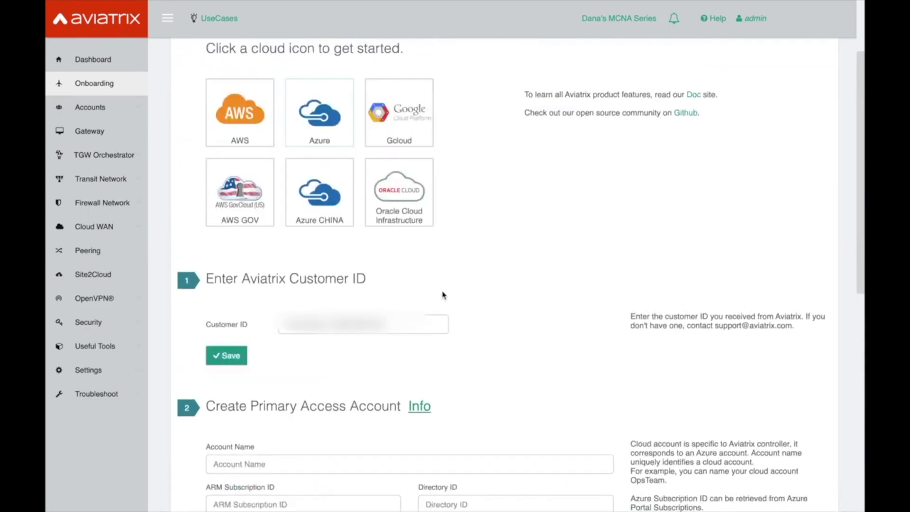
scroll(443, 294, down, 5)
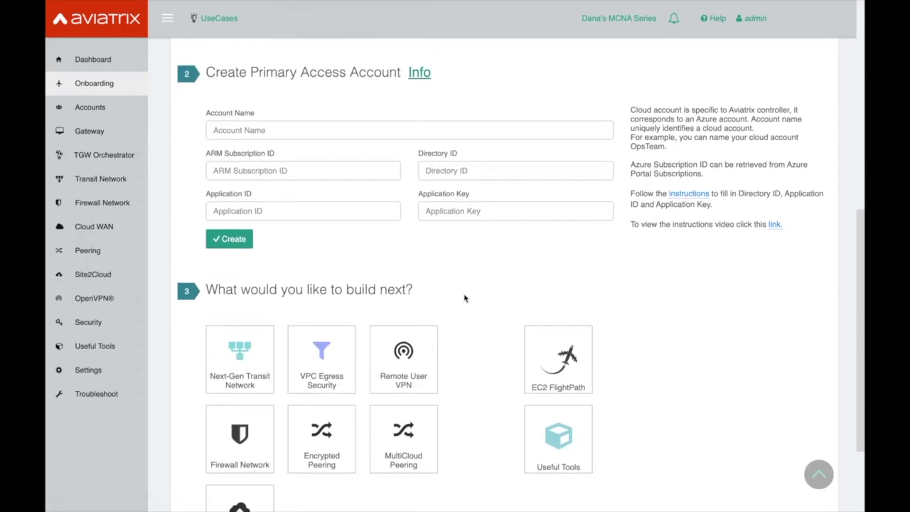
scroll(464, 297, up, 4)
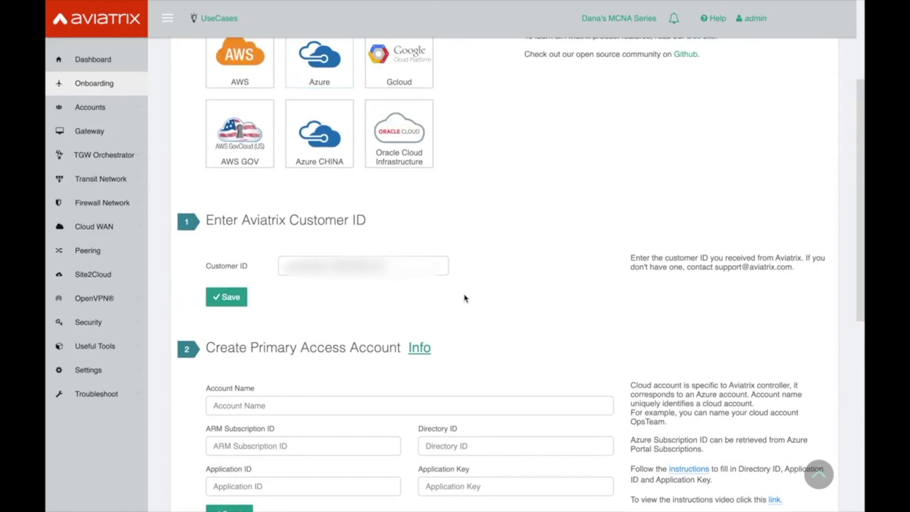
scroll(465, 297, up, 2)
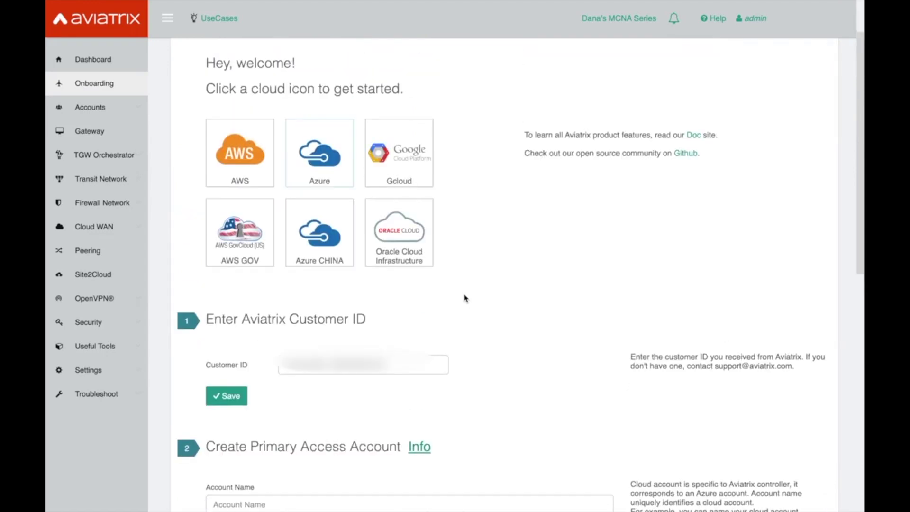
Open the list of access accounts and examine the actions offered for the AviatrixAzureOps account without choosing one
scroll(465, 297, down, 1)
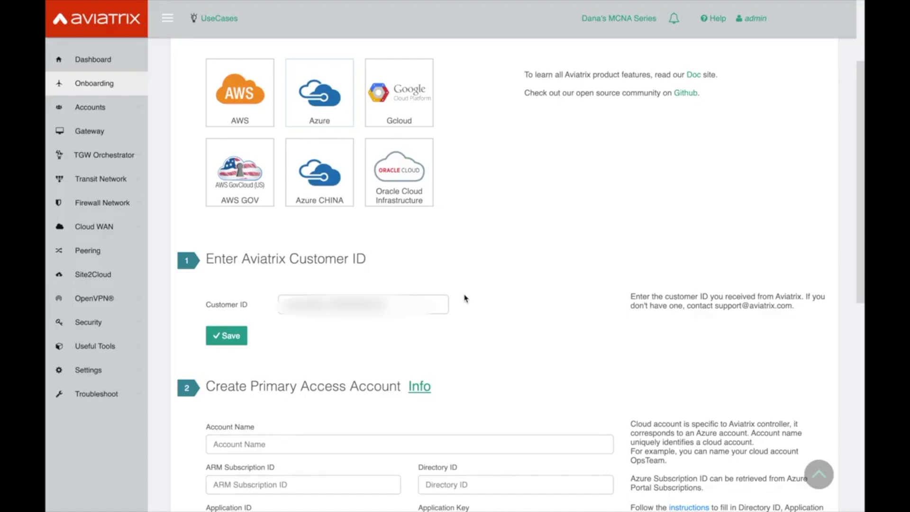
click(102, 110)
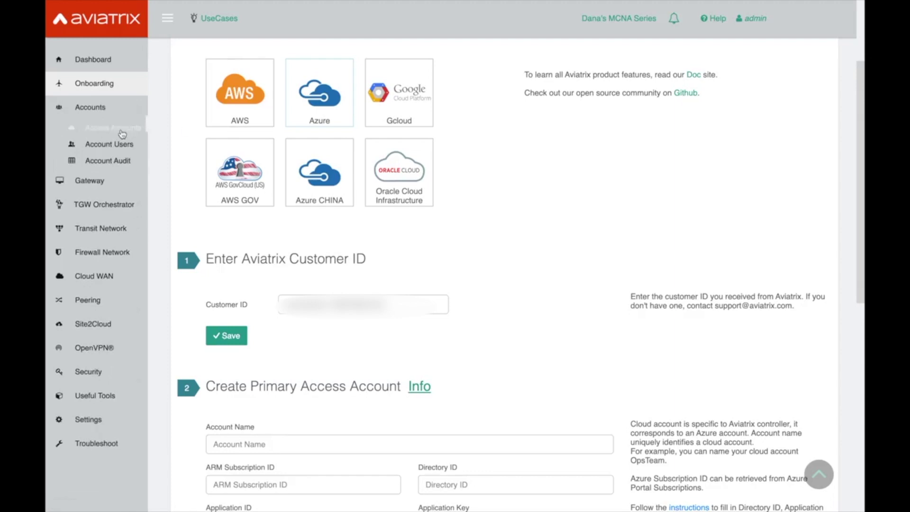
click(119, 128)
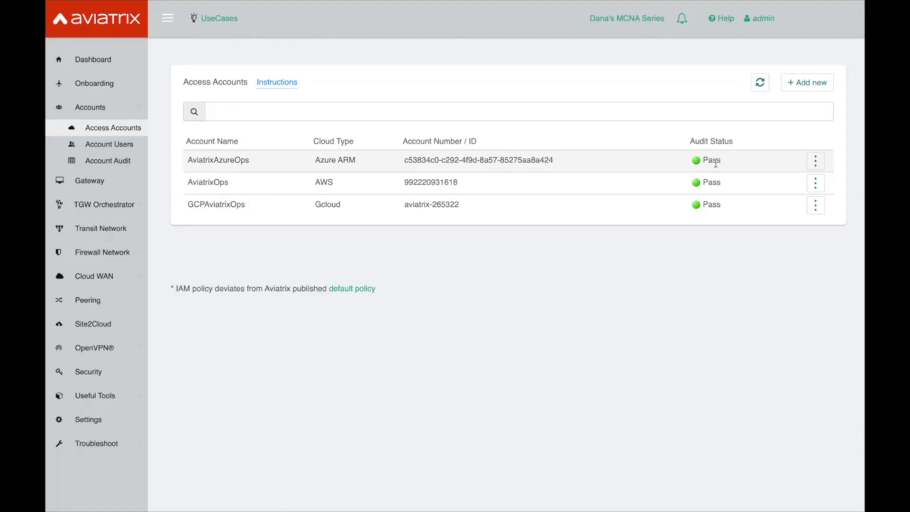
click(814, 162)
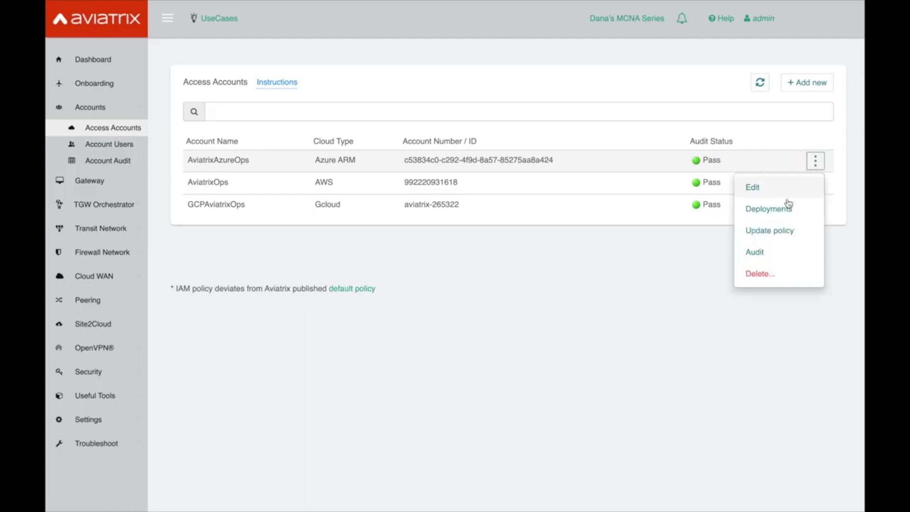
click(671, 269)
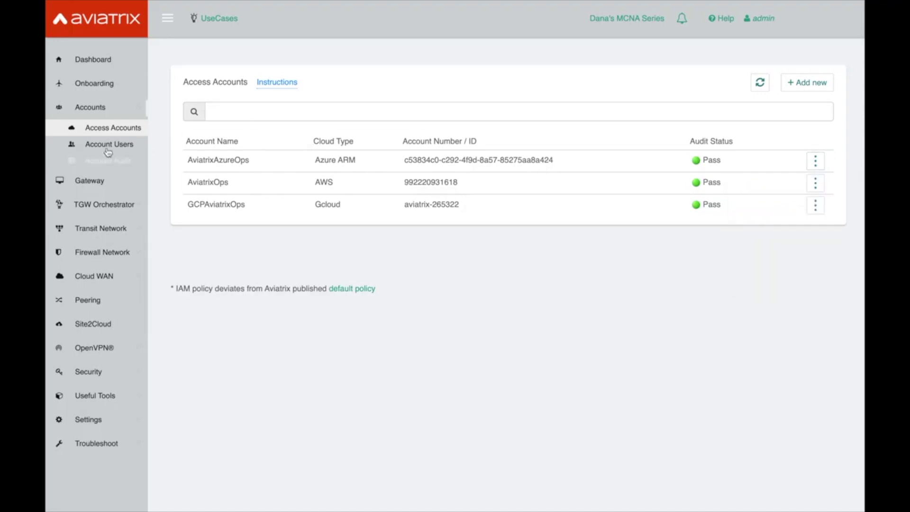
Review the refreshed account users list, then examine the AWS account audit options and account status table
click(109, 144)
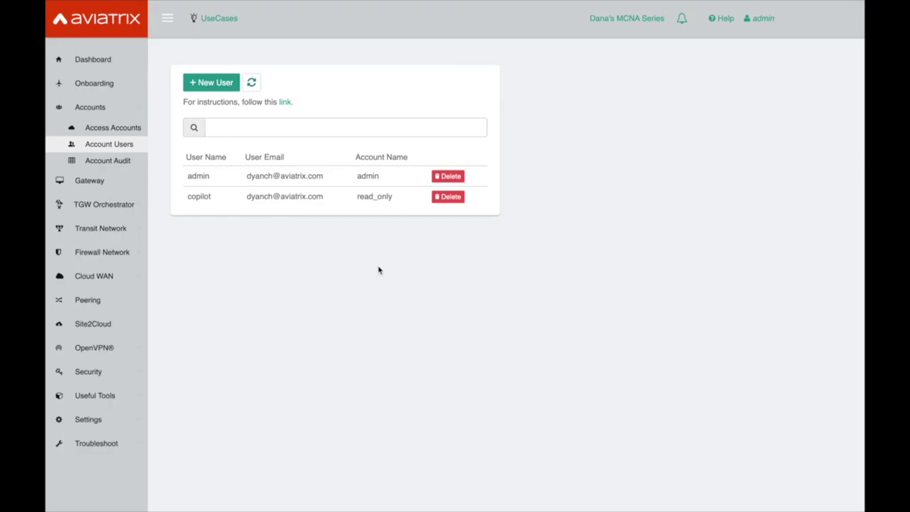
click(252, 83)
click(109, 160)
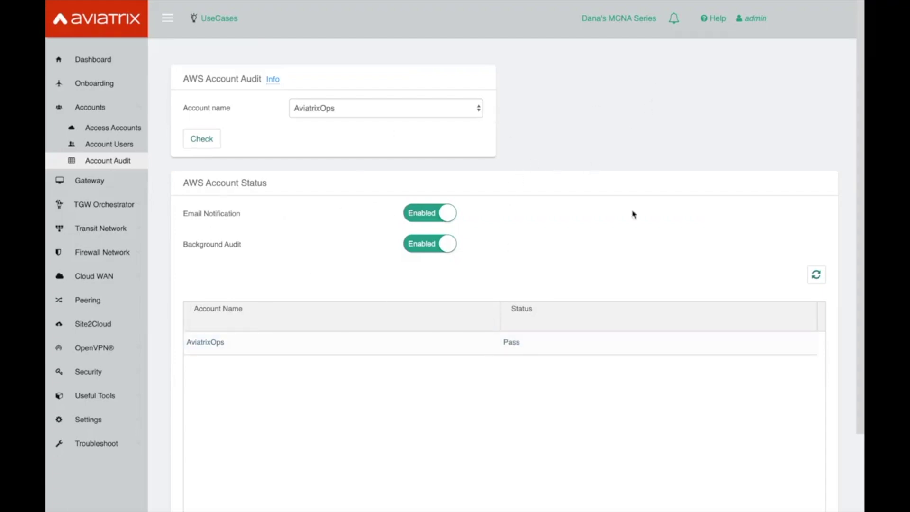
scroll(633, 214, down, 3)
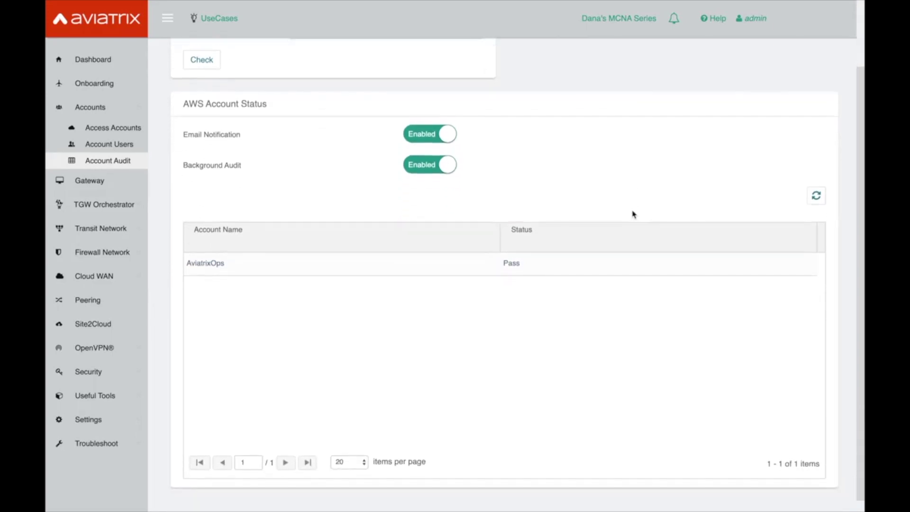
scroll(633, 214, up, 3)
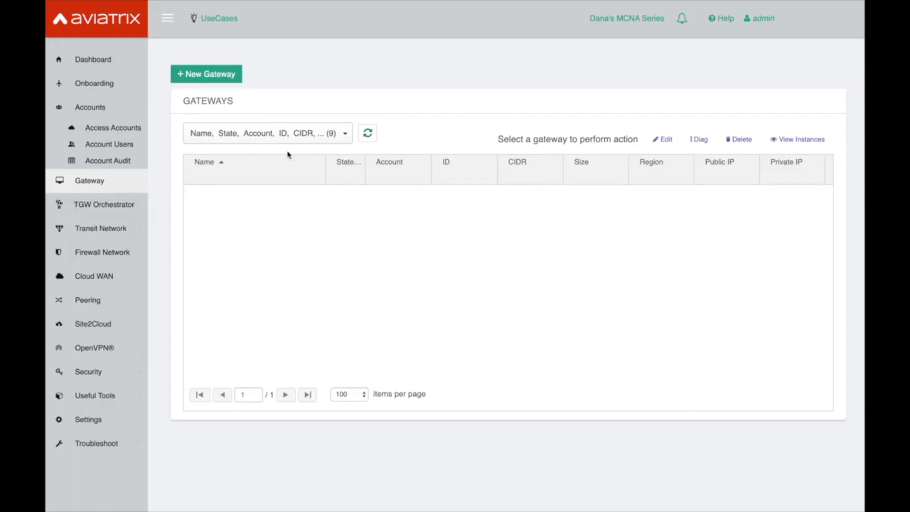
Examine the columns available for the gateway list on the Gateway page, leaving the column selection as it is
click(287, 136)
scroll(249, 327, down, 1)
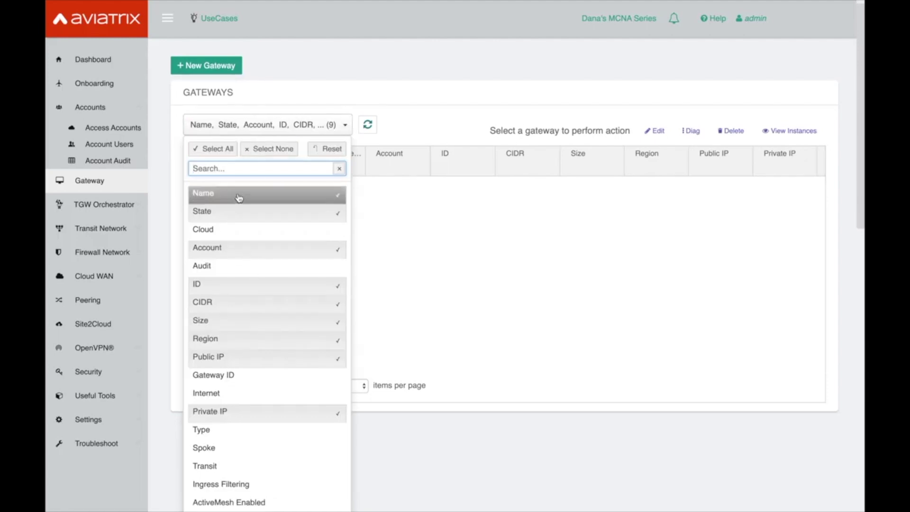
scroll(214, 311, down, 1)
scroll(213, 311, up, 1)
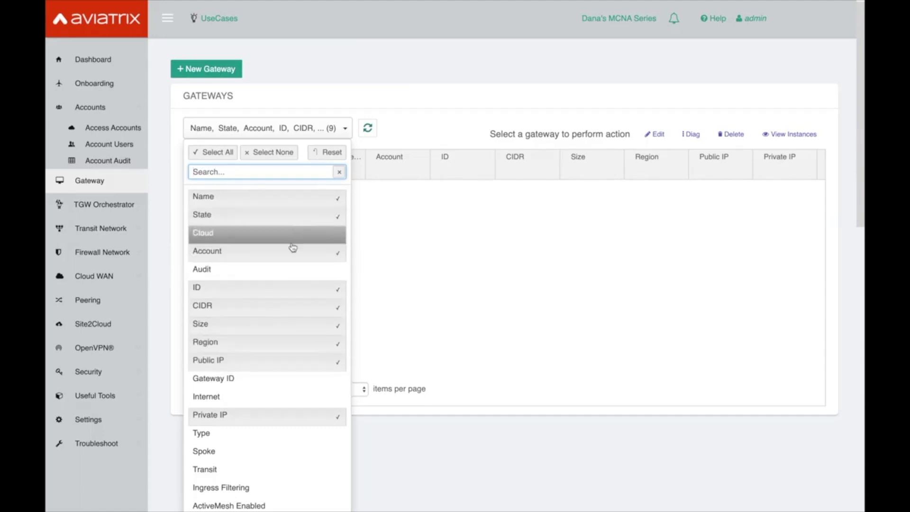
click(347, 136)
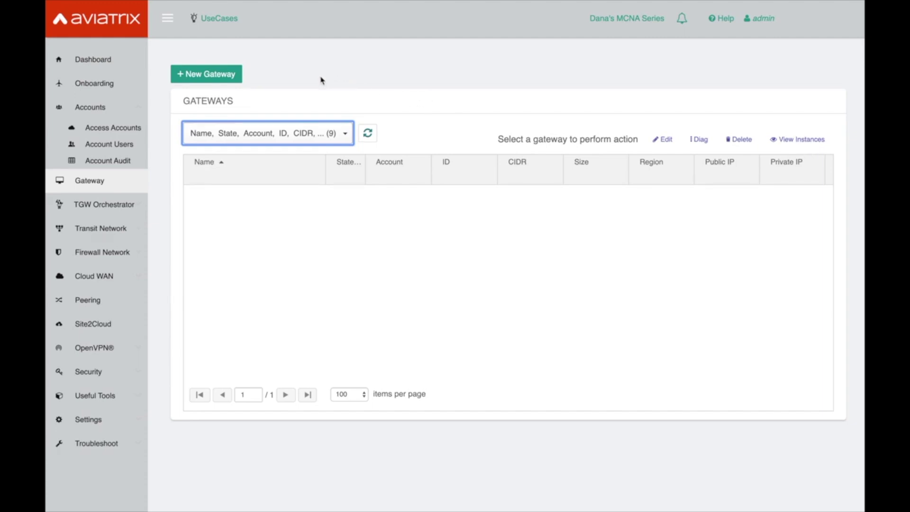
Open the form for a new gateway and examine its cloud type choices and gateway name field, keeping AWS
click(233, 74)
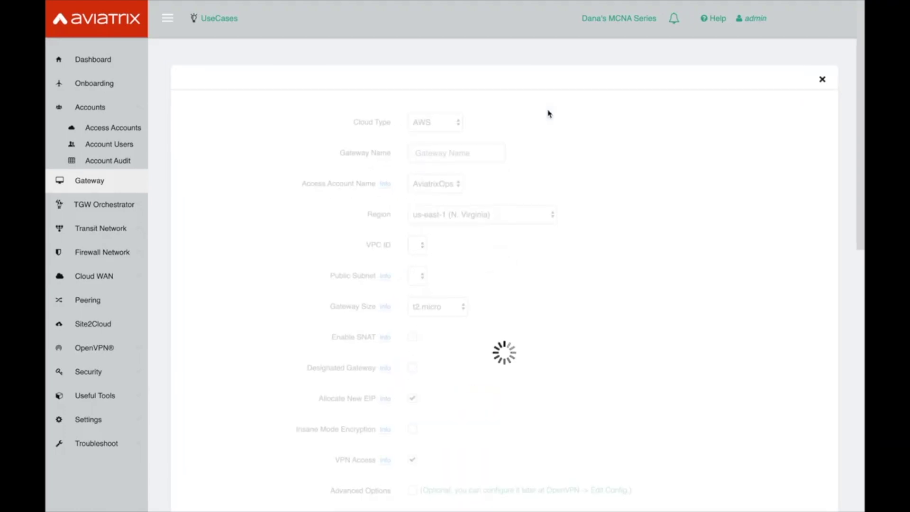
click(446, 122)
click(499, 118)
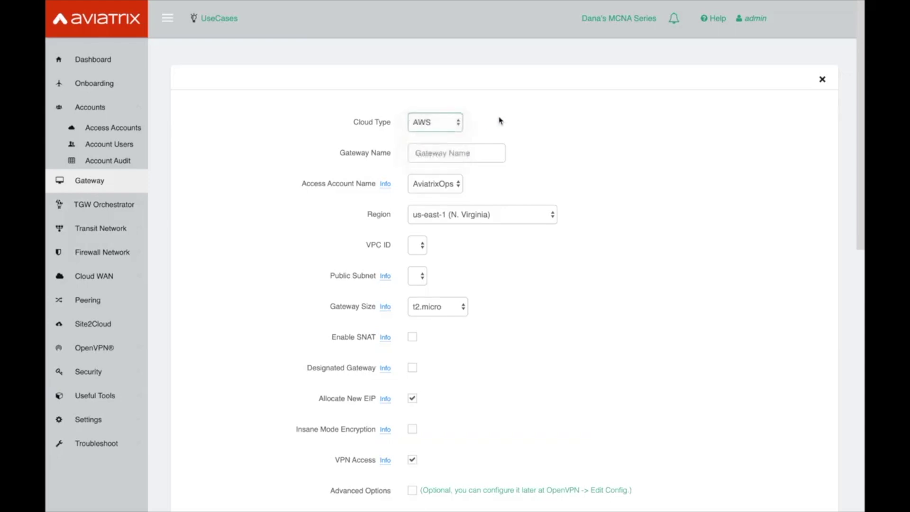
click(435, 154)
Examine the available gateway sizes and the remaining options of the new gateway form, then leave it without creating a gateway
scroll(568, 237, down, 1)
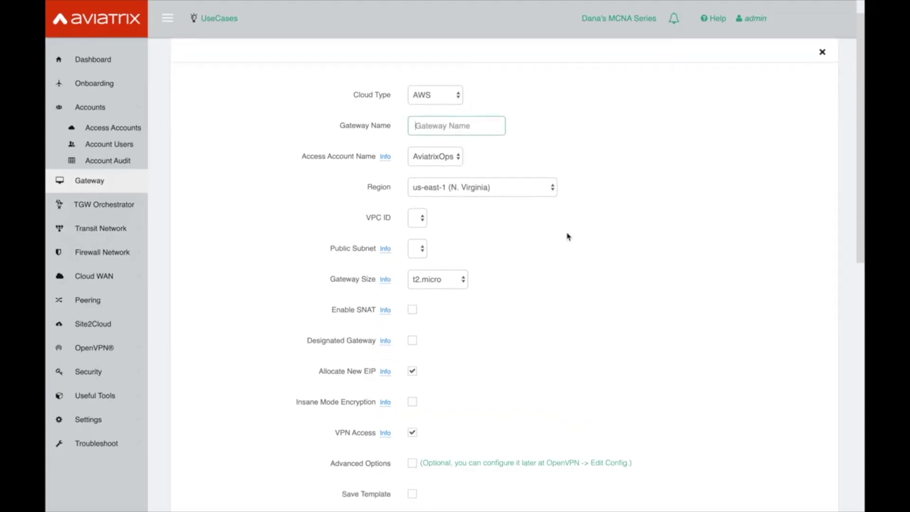
scroll(475, 237, down, 2)
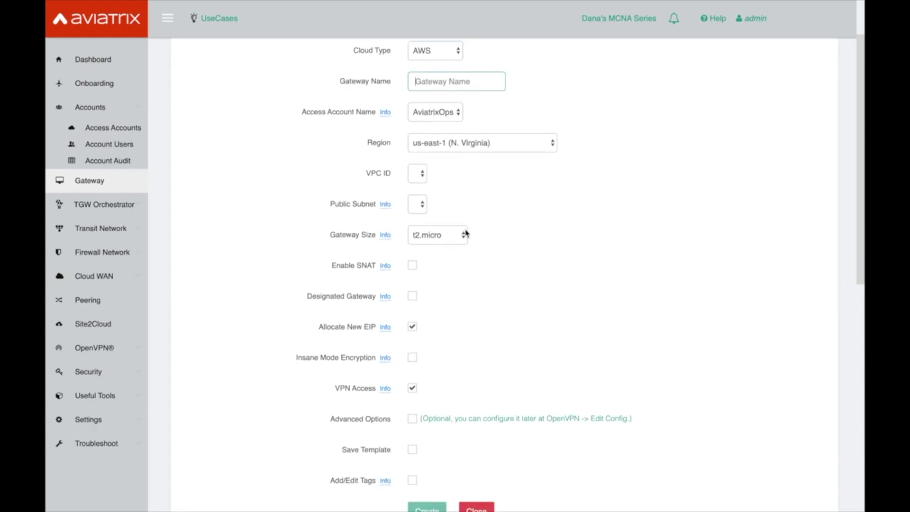
click(458, 236)
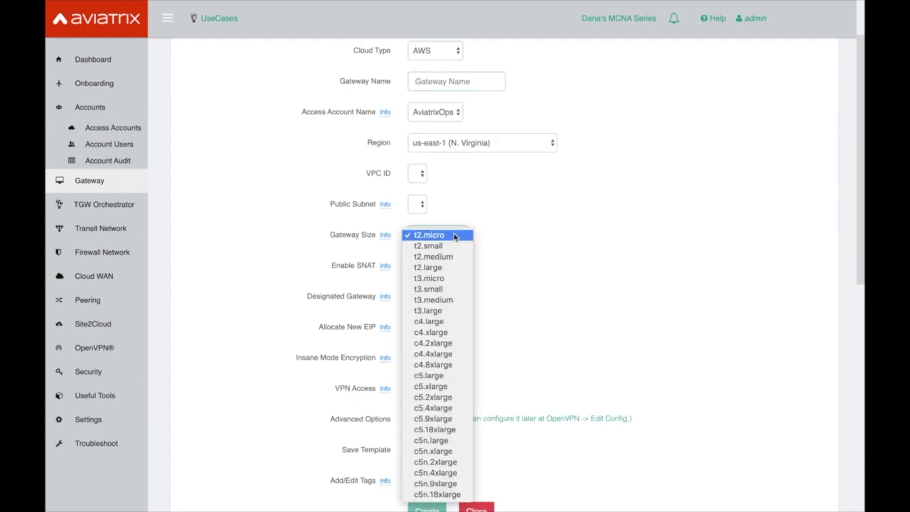
click(574, 267)
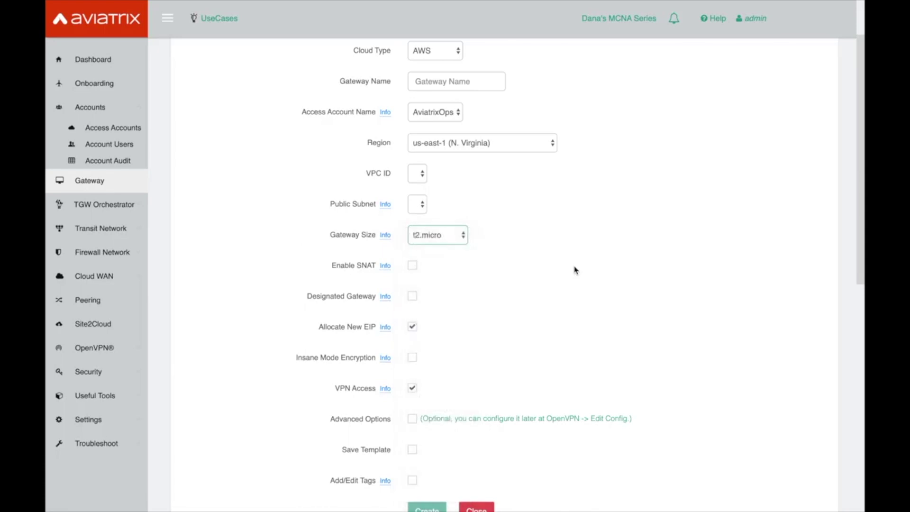
scroll(574, 269, down, 3)
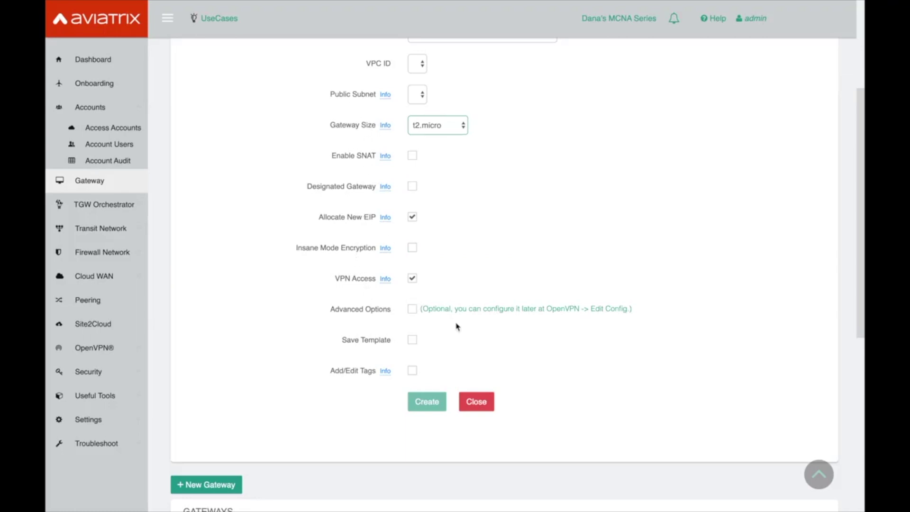
scroll(509, 365, down, 1)
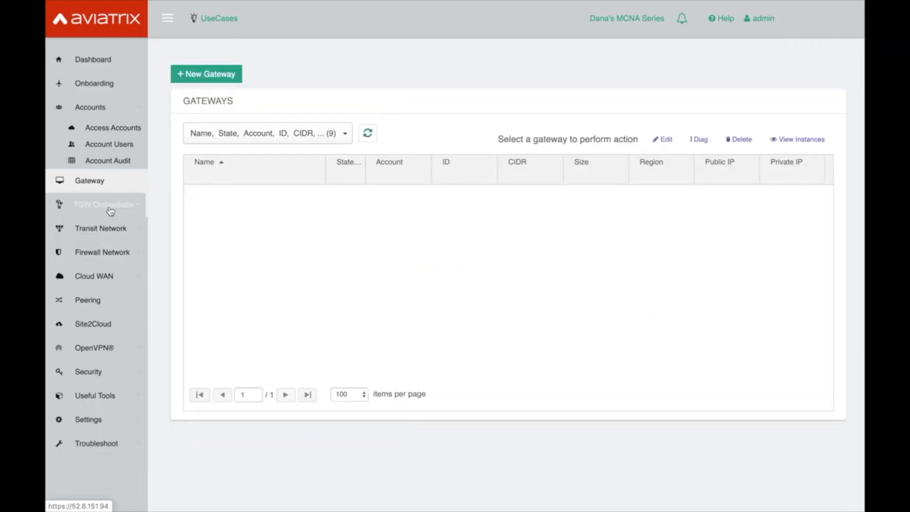
Open the TGW Orchestrator planning page and examine its quick scenario guide and the fields for creating an AWS Transit Gateway
click(110, 211)
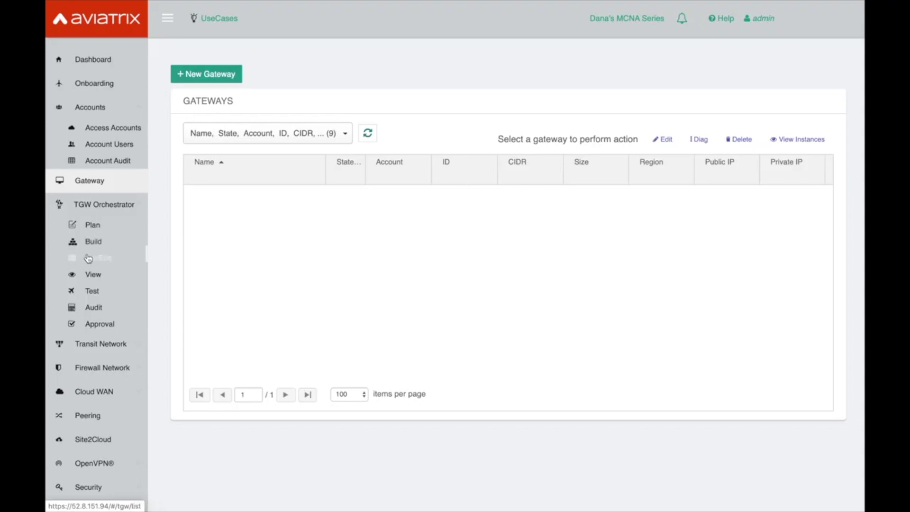
click(93, 224)
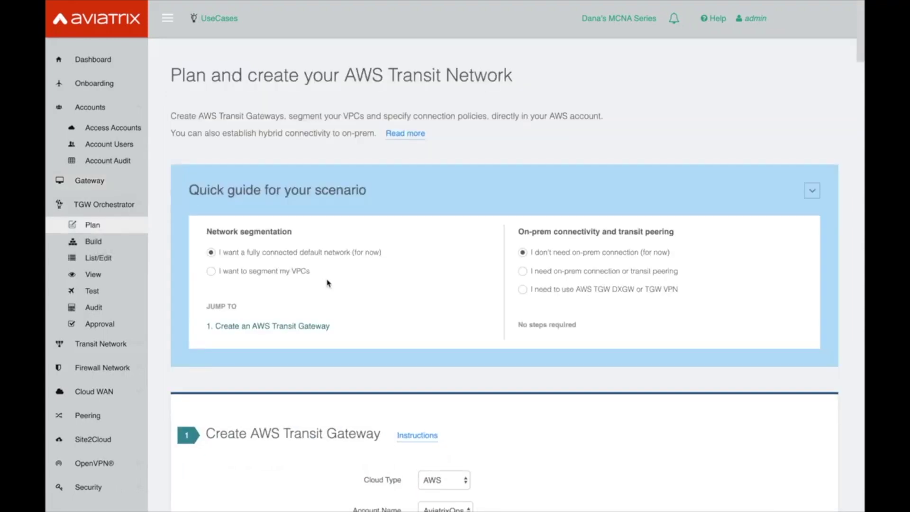
scroll(327, 283, down, 1)
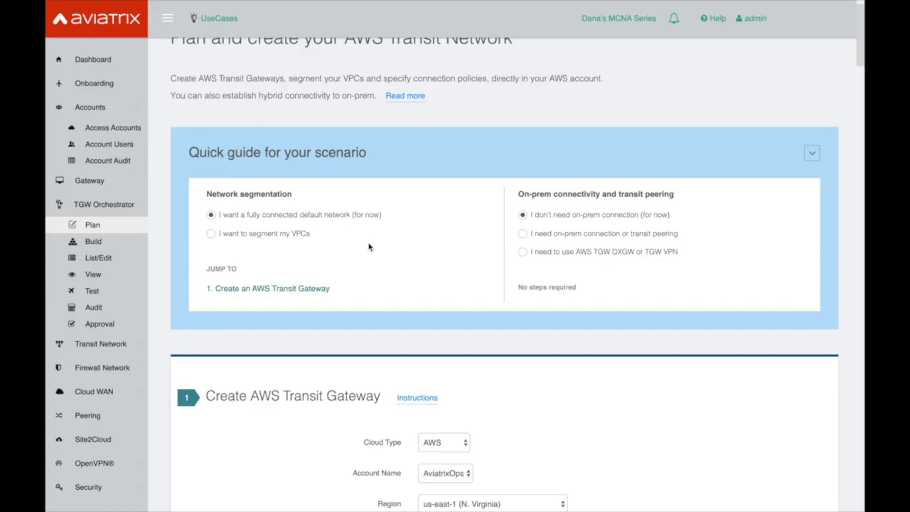
scroll(370, 246, down, 4)
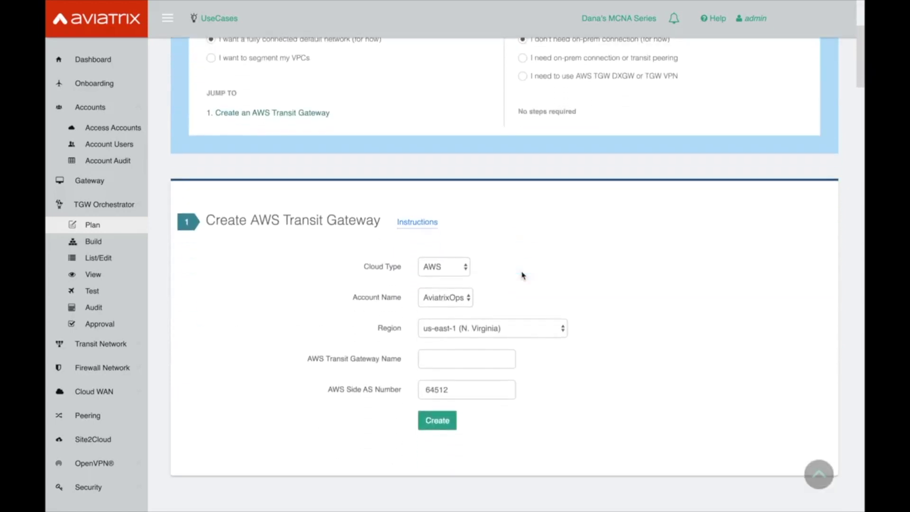
scroll(297, 277, down, 1)
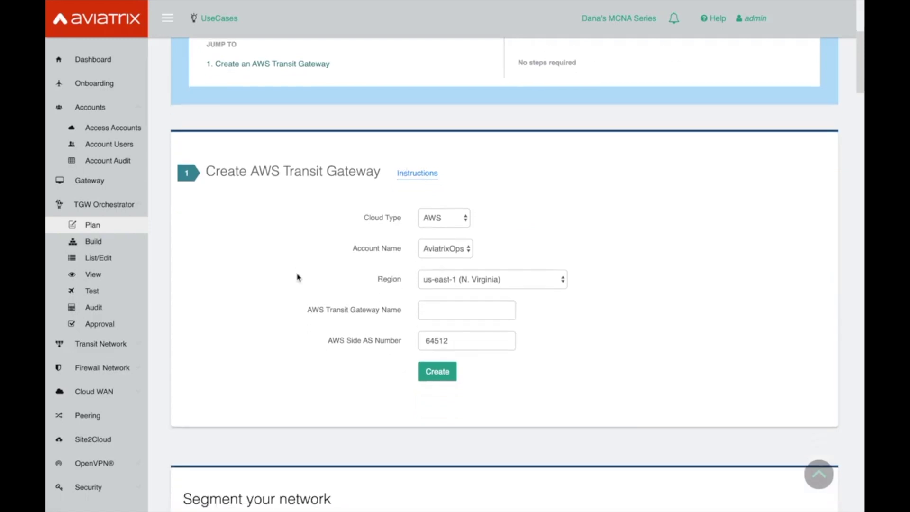
scroll(298, 277, down, 1)
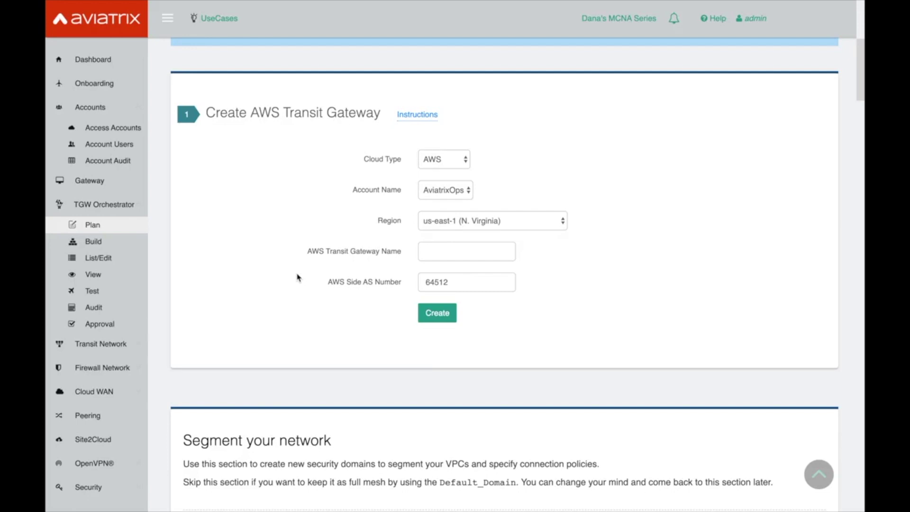
scroll(495, 209, down, 1)
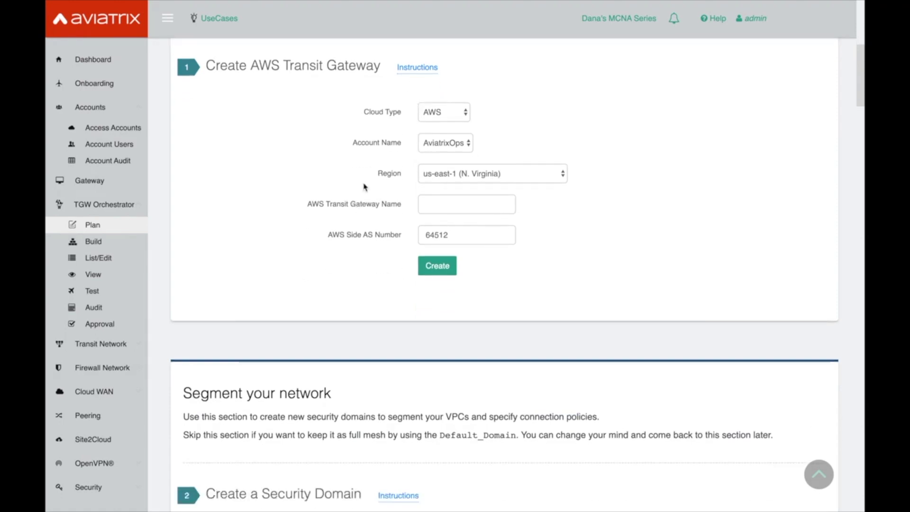
scroll(477, 197, down, 2)
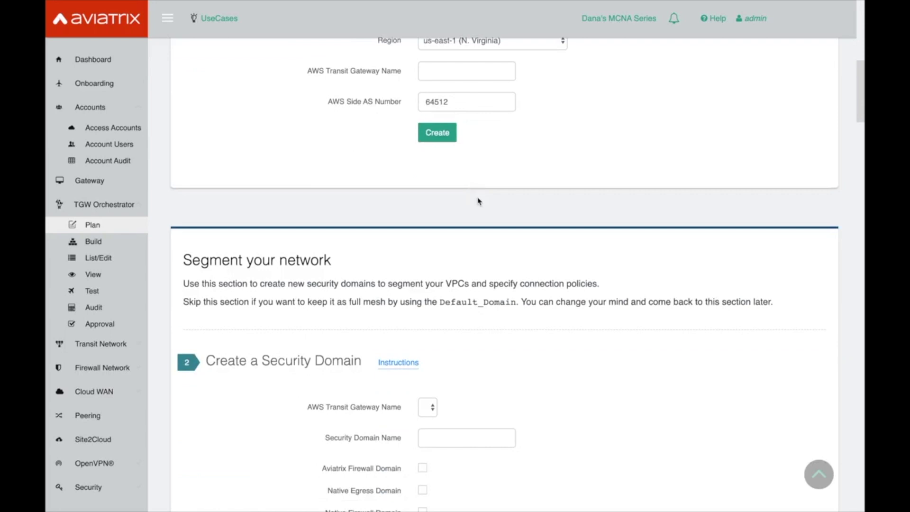
Examine the network segmentation section, covering security domain creation and the not connected and connected lists of the domain connection policies
scroll(478, 198, down, 4)
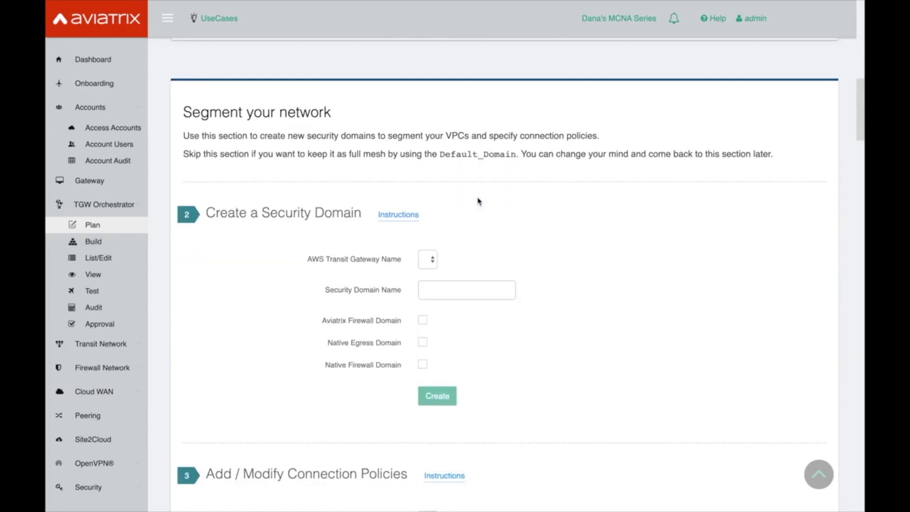
scroll(479, 201, down, 3)
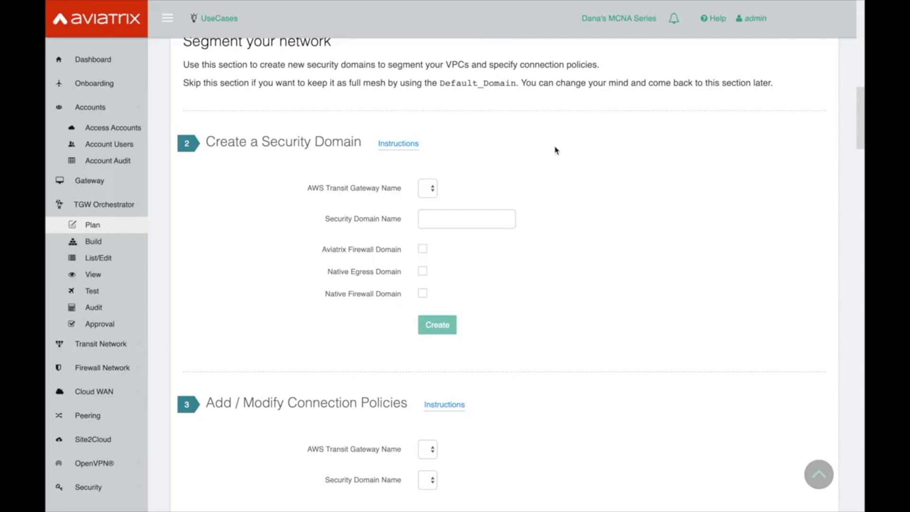
scroll(555, 150, down, 6)
scroll(556, 150, up, 1)
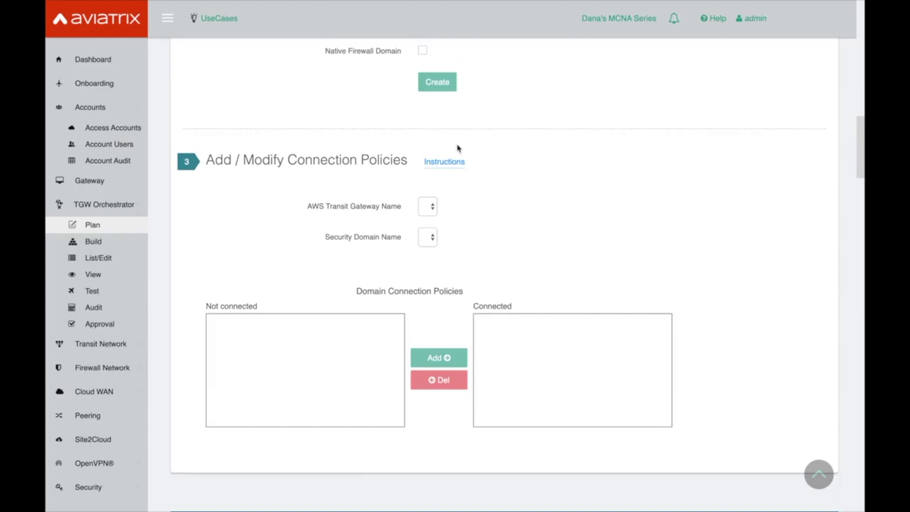
click(301, 352)
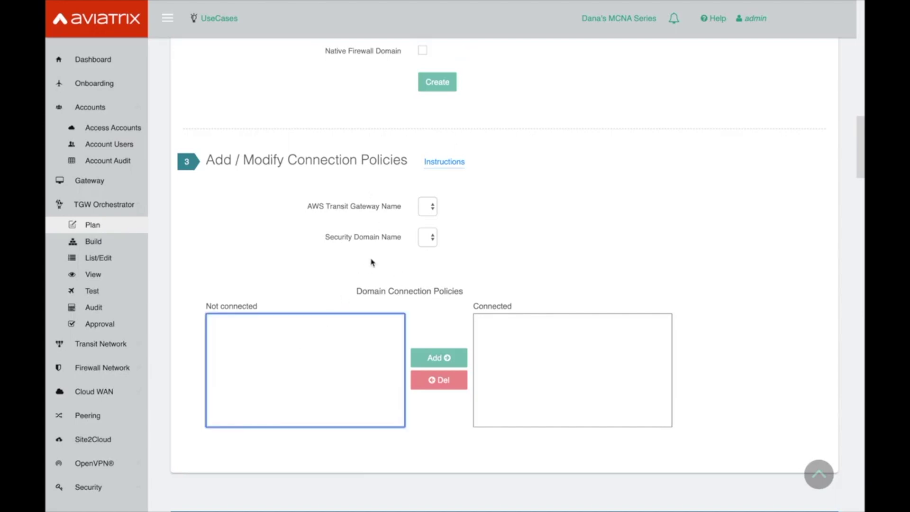
click(493, 370)
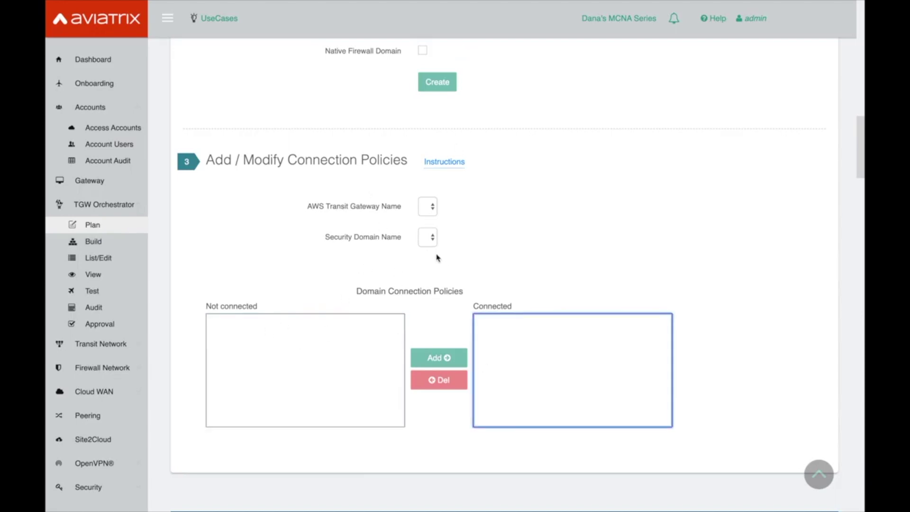
Examine the planning sections for on-prem or transit peering connections, the AWS Transit Gateway native edge connection and the VPN configuration download
scroll(437, 262, down, 1)
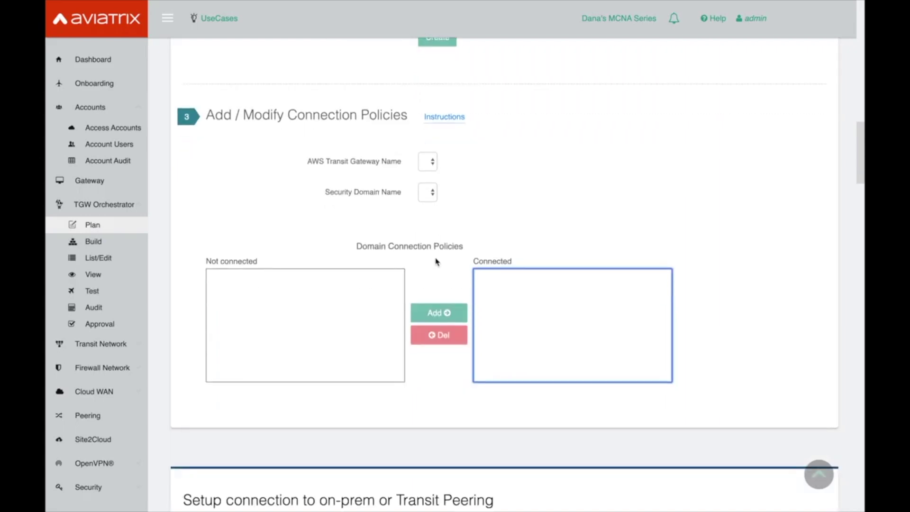
scroll(437, 262, down, 5)
scroll(437, 262, down, 2)
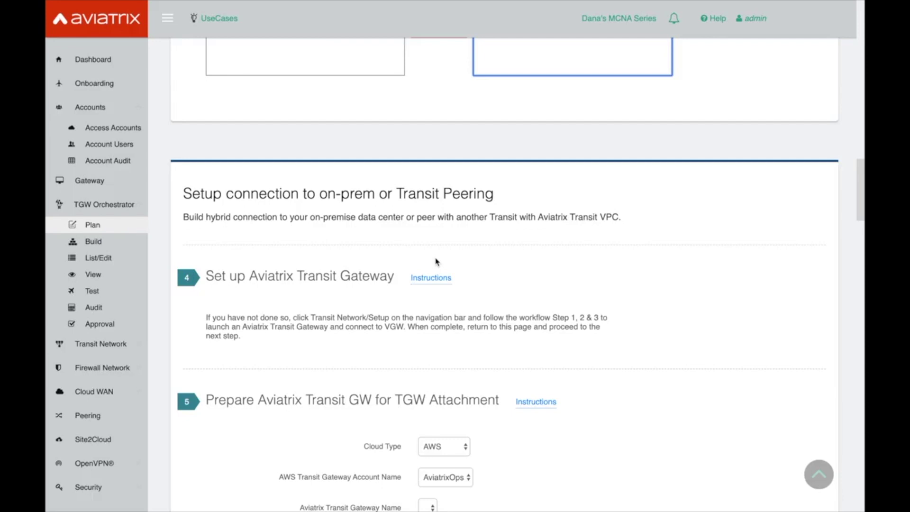
scroll(436, 261, down, 2)
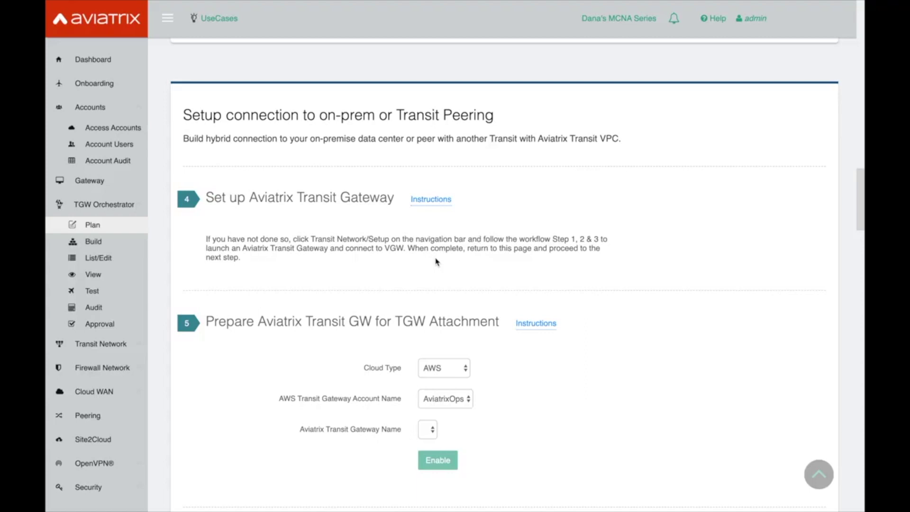
scroll(436, 261, down, 12)
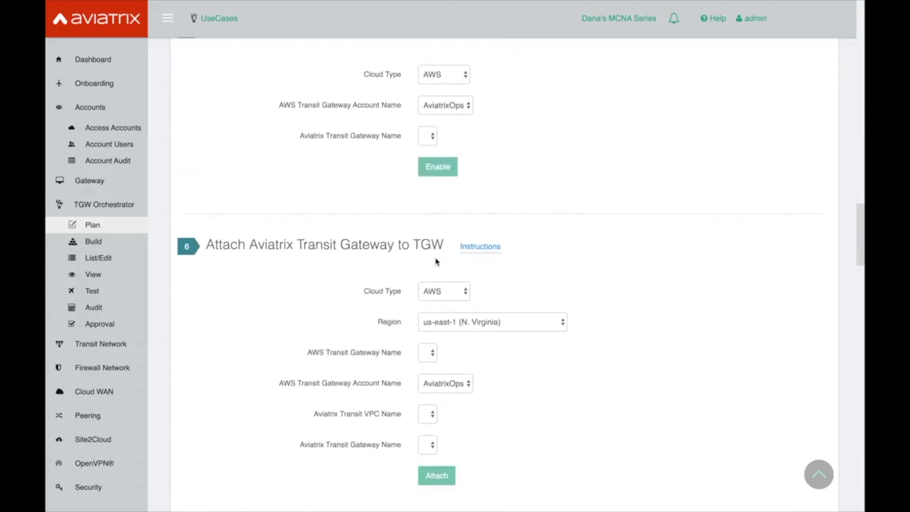
scroll(436, 261, down, 6)
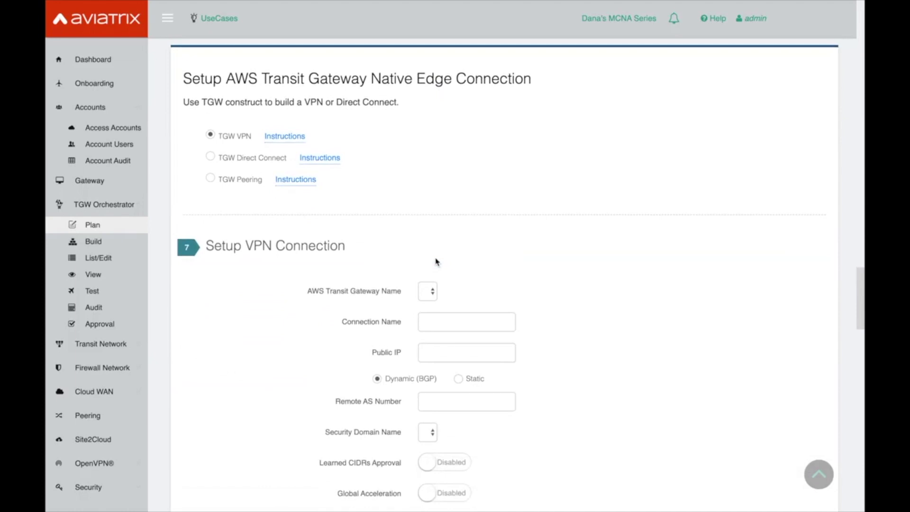
scroll(436, 261, down, 9)
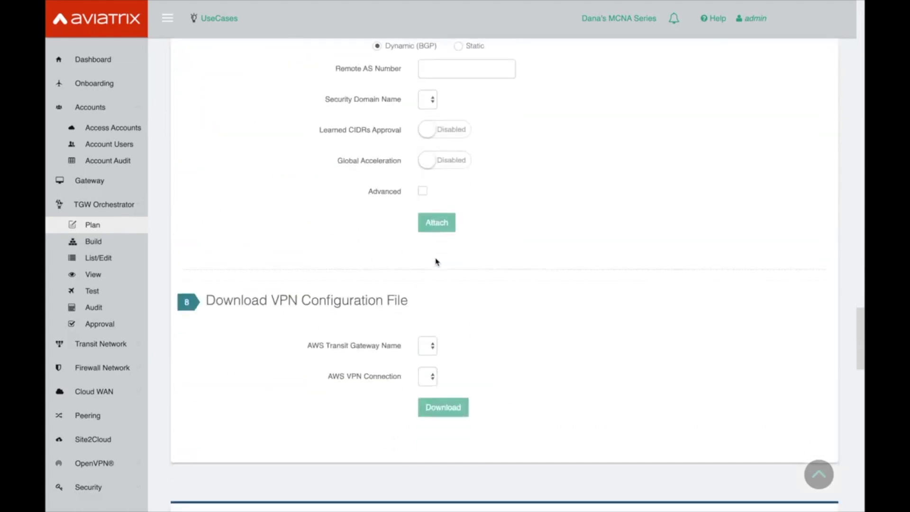
Examine the delete functions for detaching the Aviatrix Transit Gateway from TGW and disabling its TGW association
scroll(436, 261, down, 5)
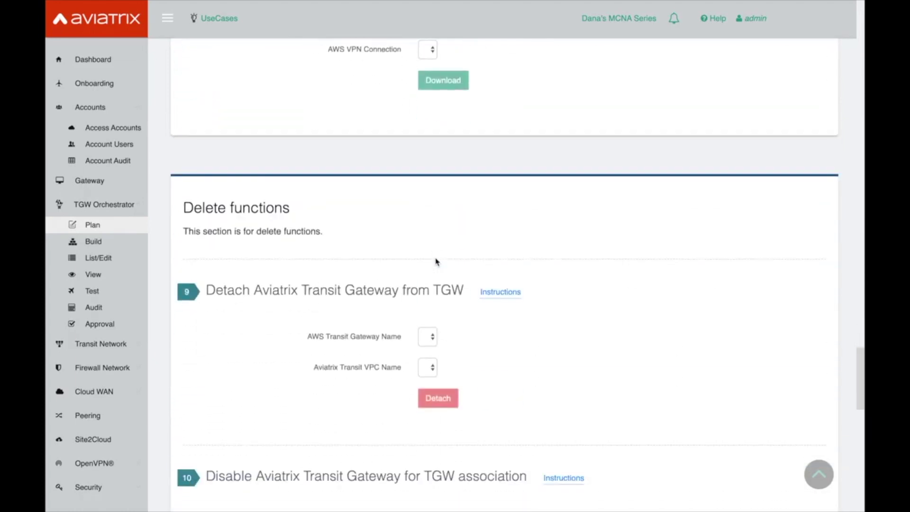
scroll(436, 261, down, 2)
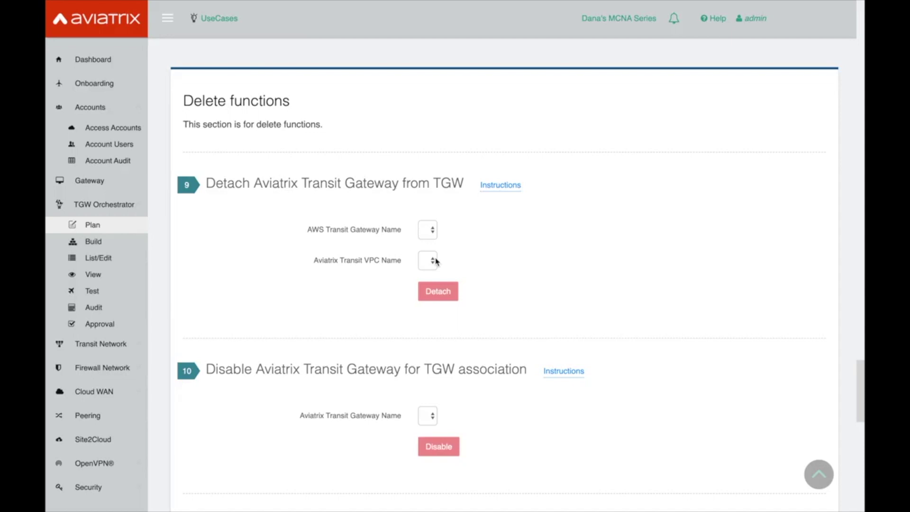
scroll(436, 261, down, 1)
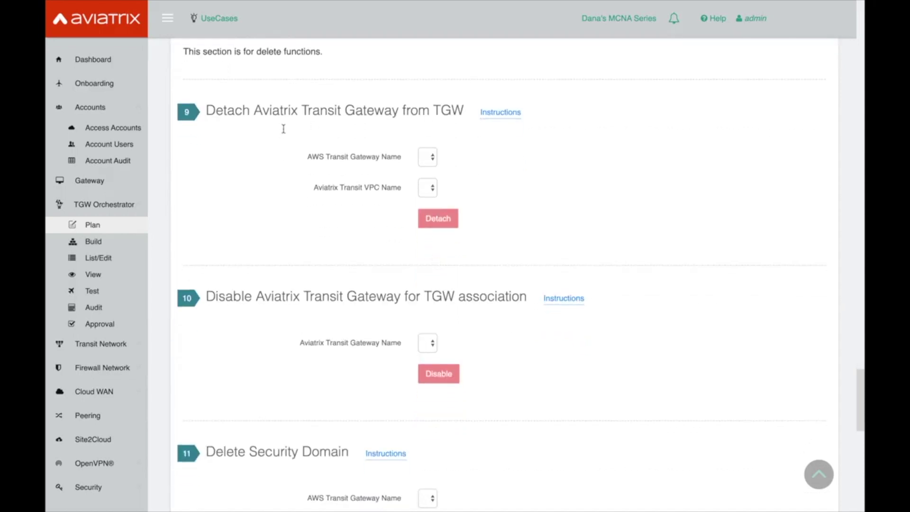
scroll(333, 248, down, 2)
scroll(333, 249, up, 1)
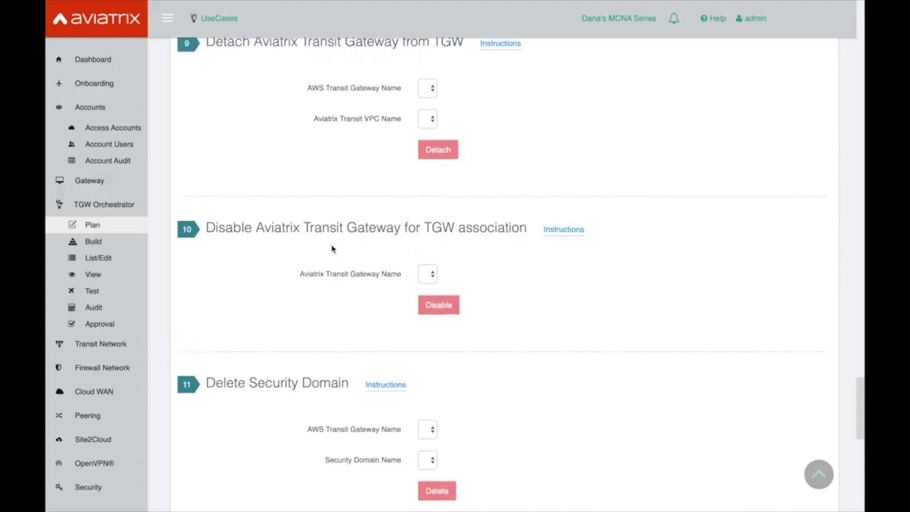
Check the gateway and VPC name choices for detaching the Aviatrix Transit Gateway, and examine the remaining delete functions
scroll(345, 159, up, 1)
click(430, 153)
click(428, 185)
click(427, 186)
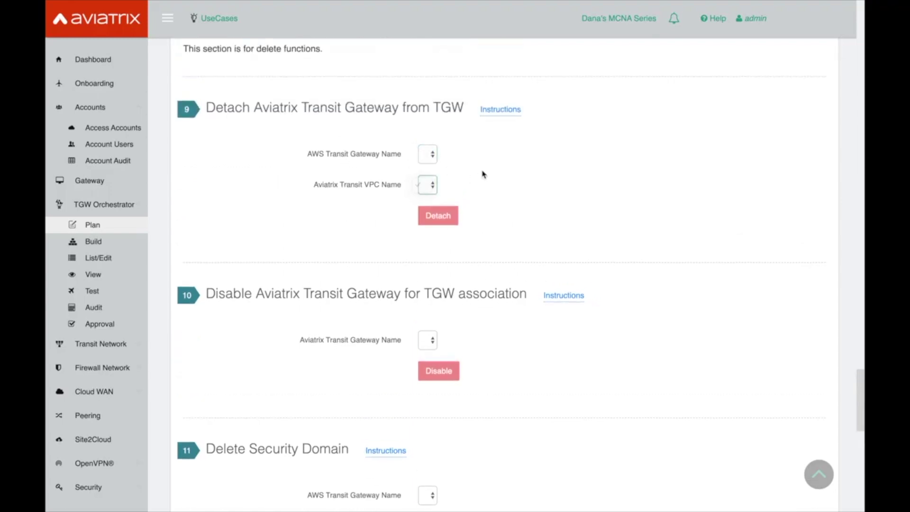
click(432, 154)
click(433, 189)
scroll(516, 271, down, 7)
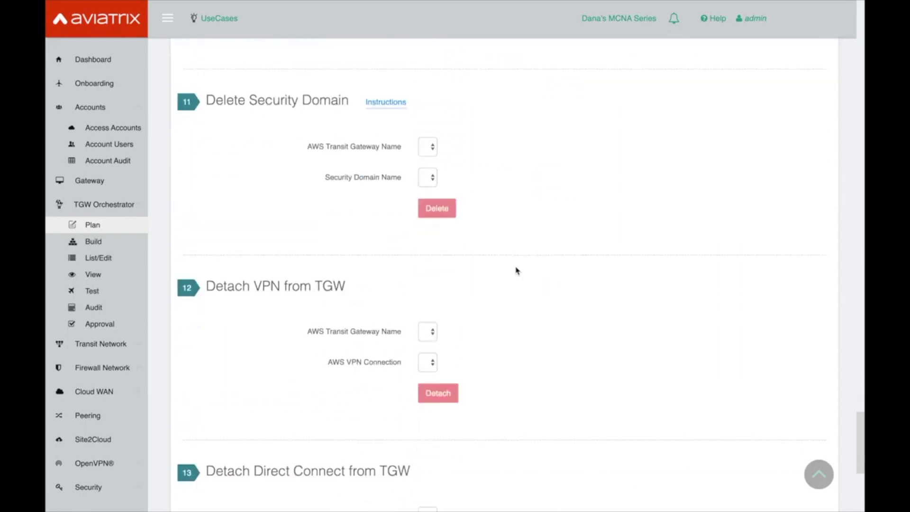
scroll(516, 271, down, 3)
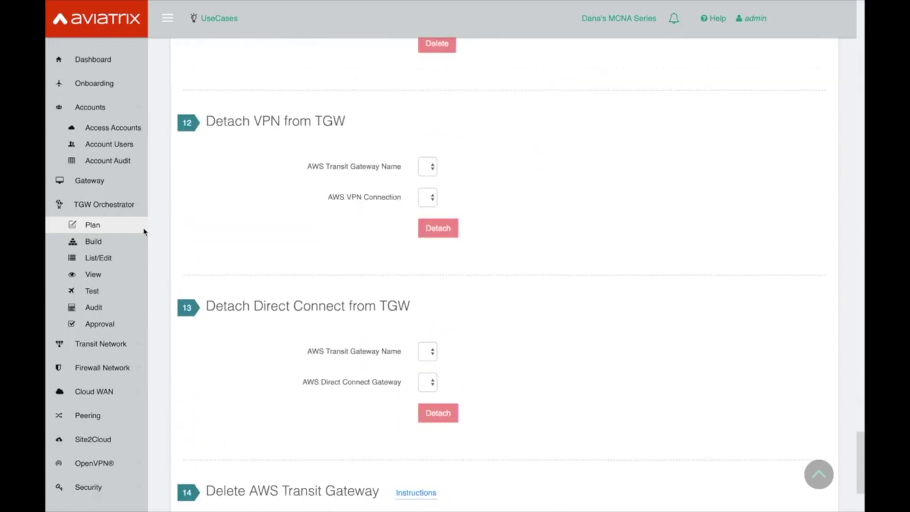
Open the TGW Orchestrator build page and examine the forms for attaching a VPC to and detaching it from TGW
click(107, 243)
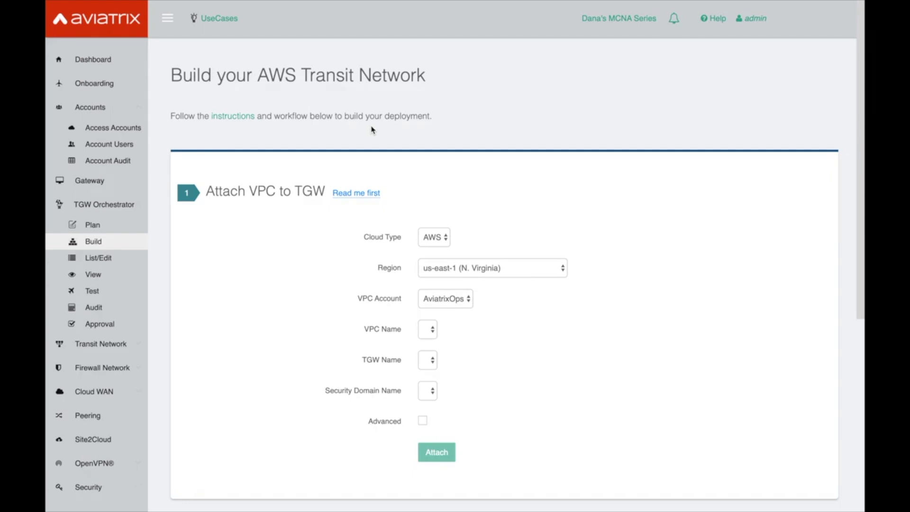
scroll(497, 255, down, 2)
scroll(497, 255, down, 4)
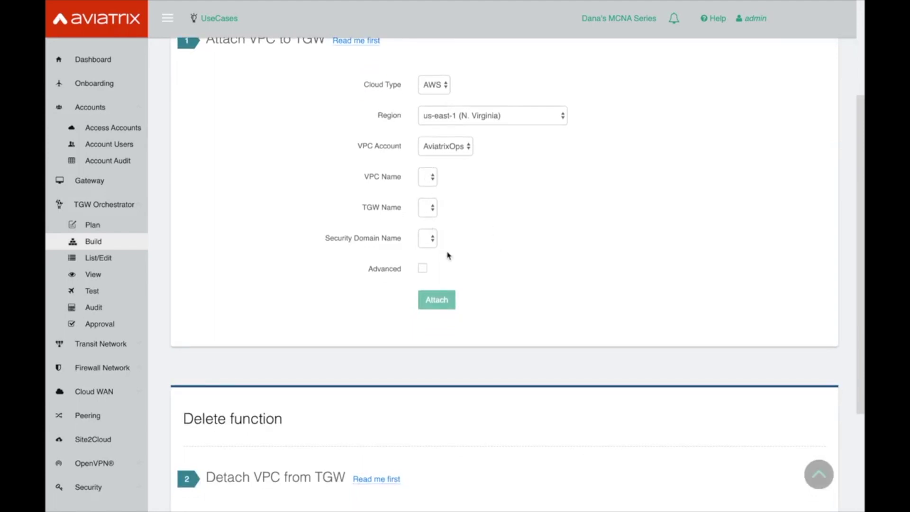
scroll(447, 254, down, 6)
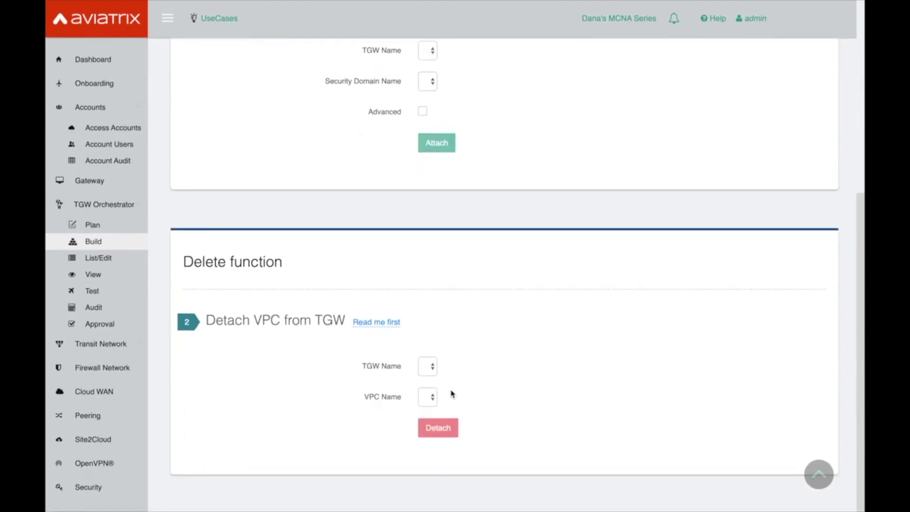
Examine the TGW Orchestrator attachment list and the graphical TGW view
click(100, 258)
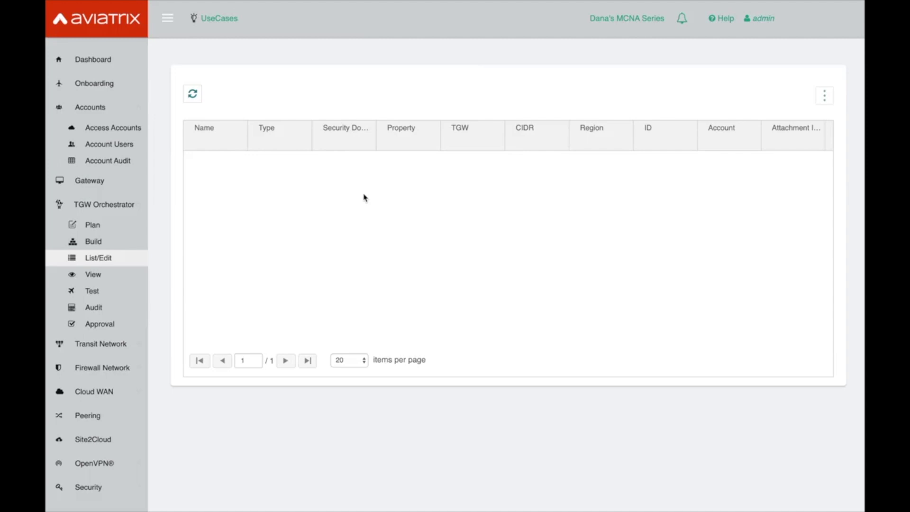
click(92, 280)
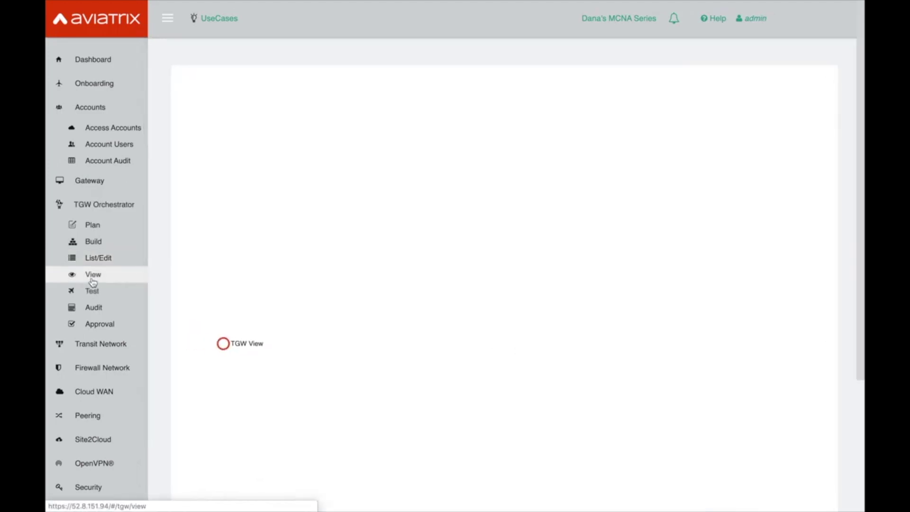
scroll(298, 210, down, 2)
scroll(299, 209, up, 3)
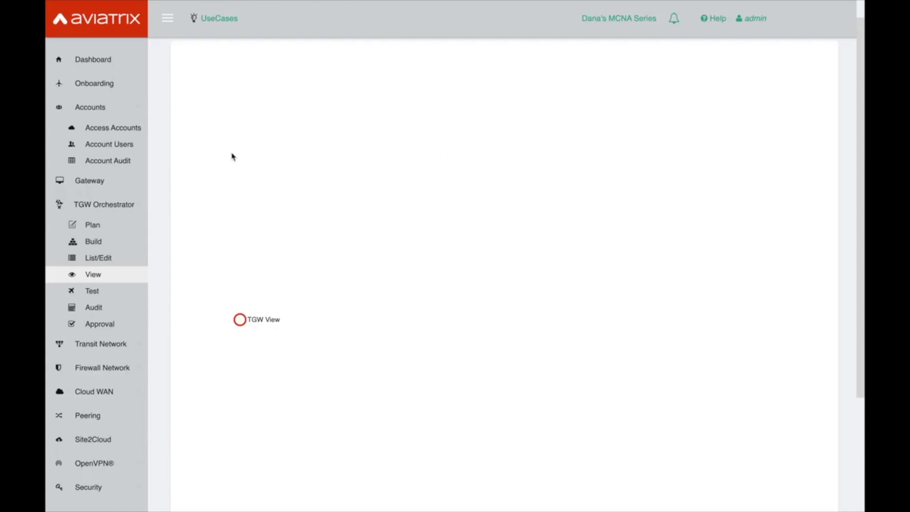
Open the TGW Orchestrator test page and examine the source, destination and interface settings of the FlightPath test
click(101, 291)
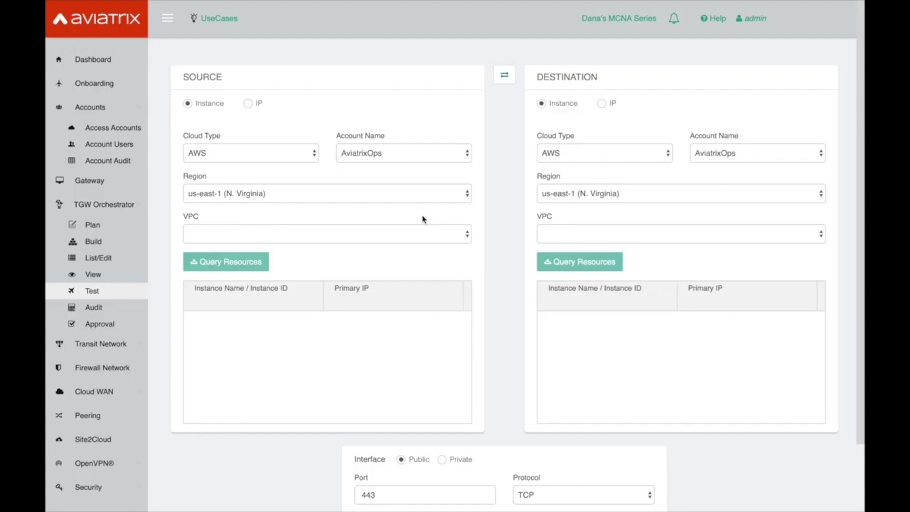
scroll(559, 201, down, 2)
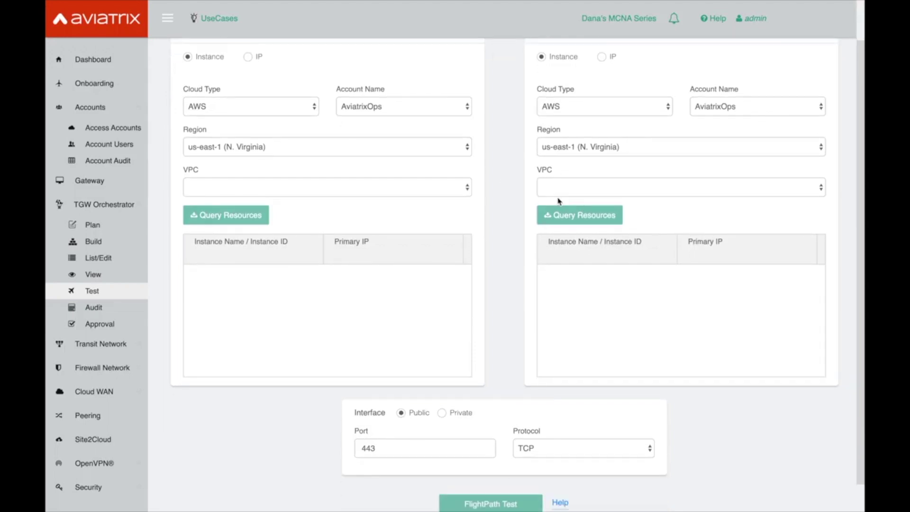
scroll(559, 202, up, 2)
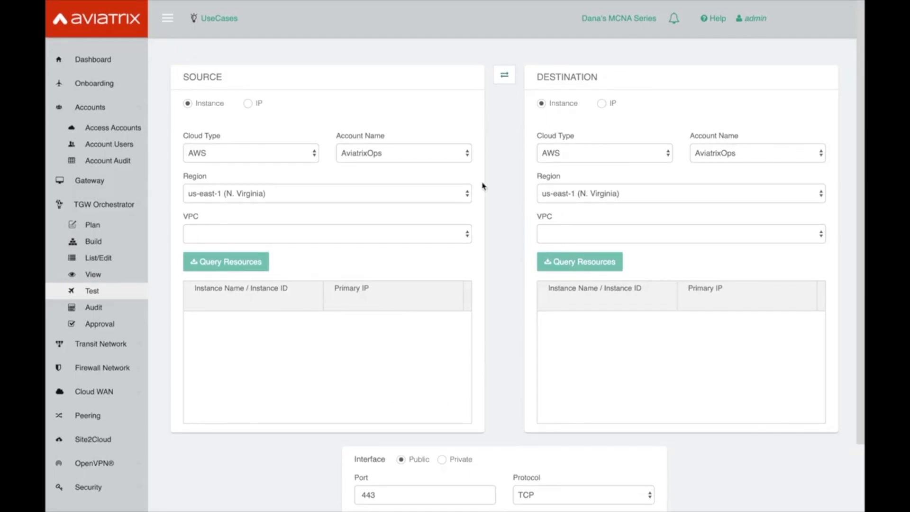
Examine the TGW Orchestrator audit options and the TGW attachment learned CIDR approval settings
click(93, 307)
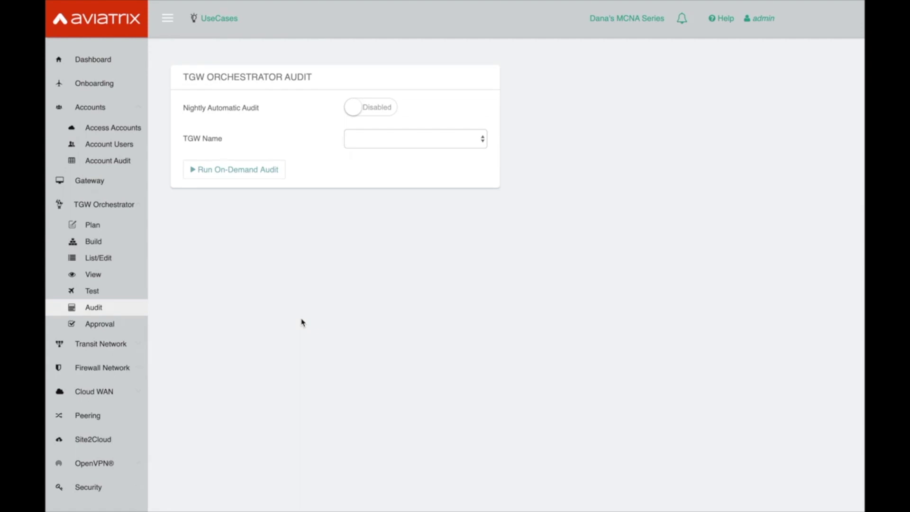
click(93, 324)
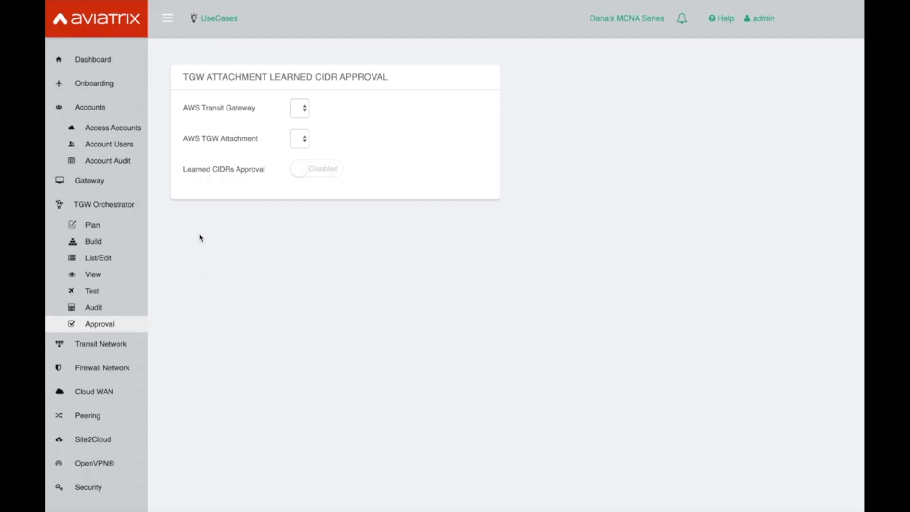
Open the Transit Network setup workflow and examine the options for launching a Transit VPC gateway
click(119, 340)
scroll(119, 349, down, 3)
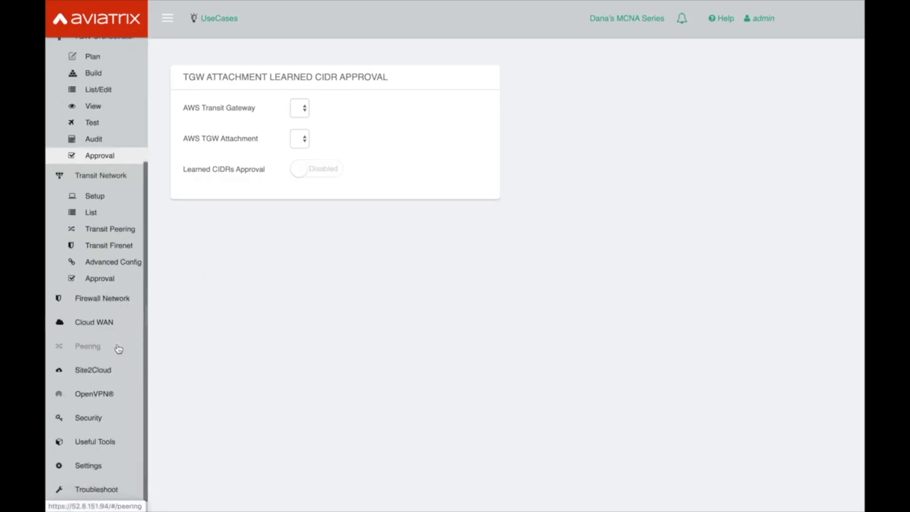
click(113, 196)
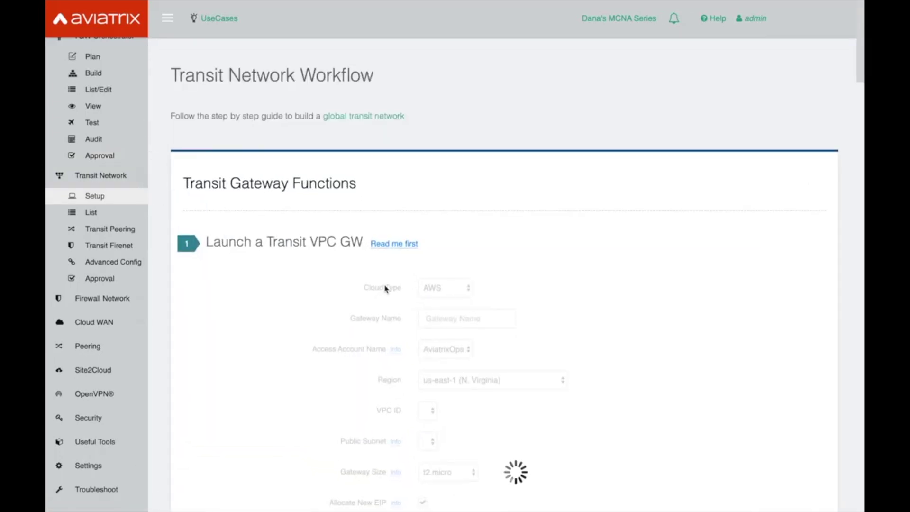
scroll(317, 185, down, 5)
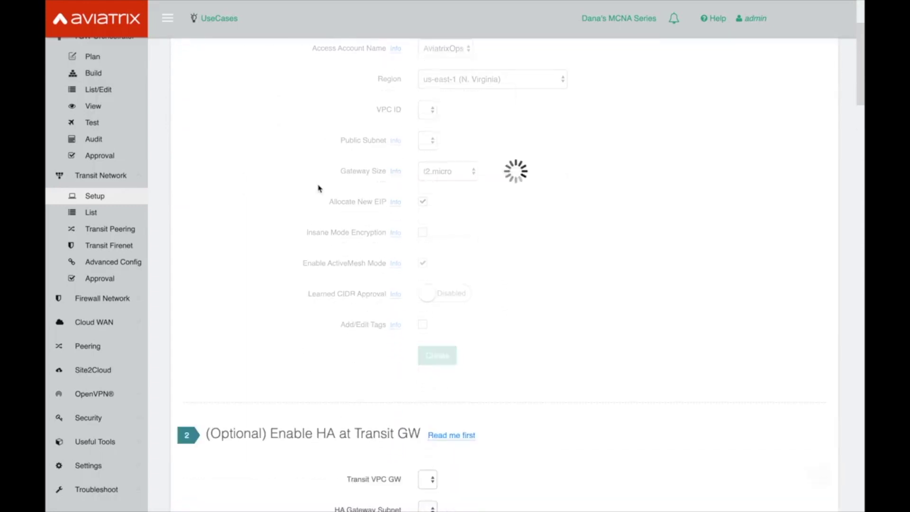
scroll(318, 188, up, 3)
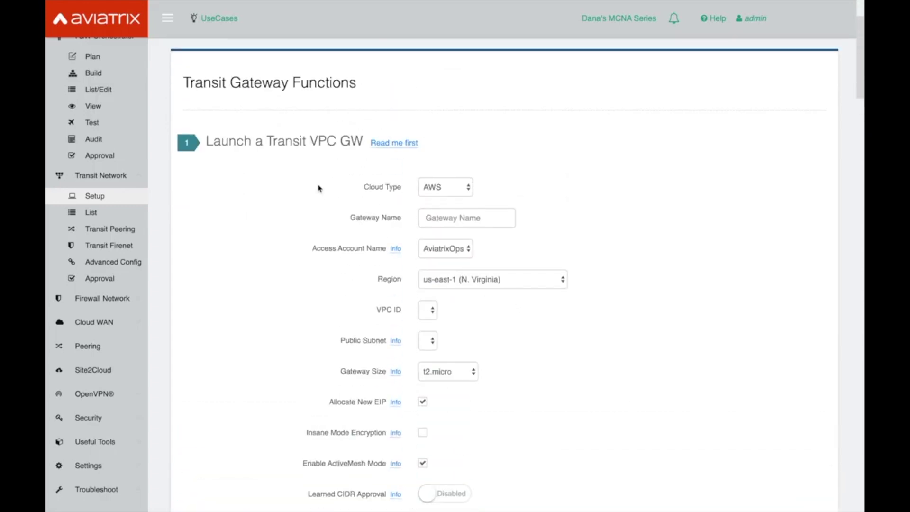
scroll(318, 188, down, 6)
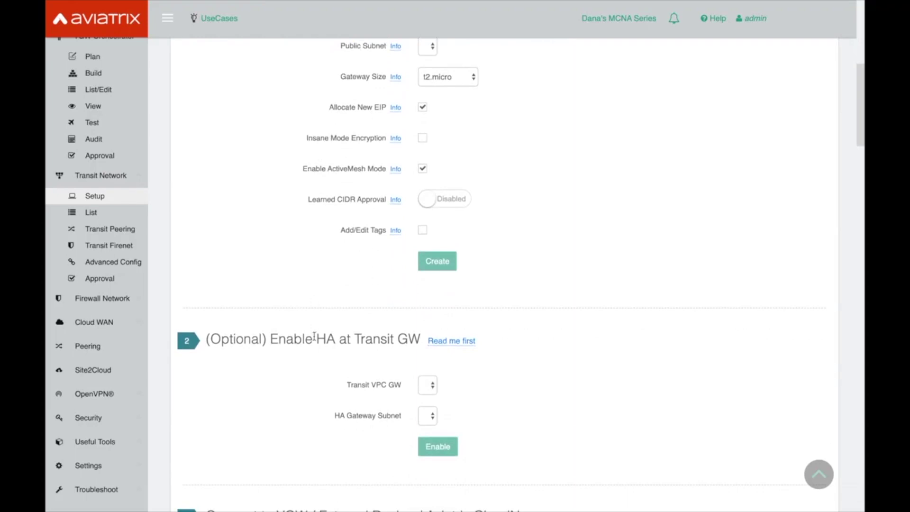
Examine the optional HA section and the VGW / External Device / Aviatrix CloudN connection section, highlighting CloudN in its heading
scroll(391, 342, down, 2)
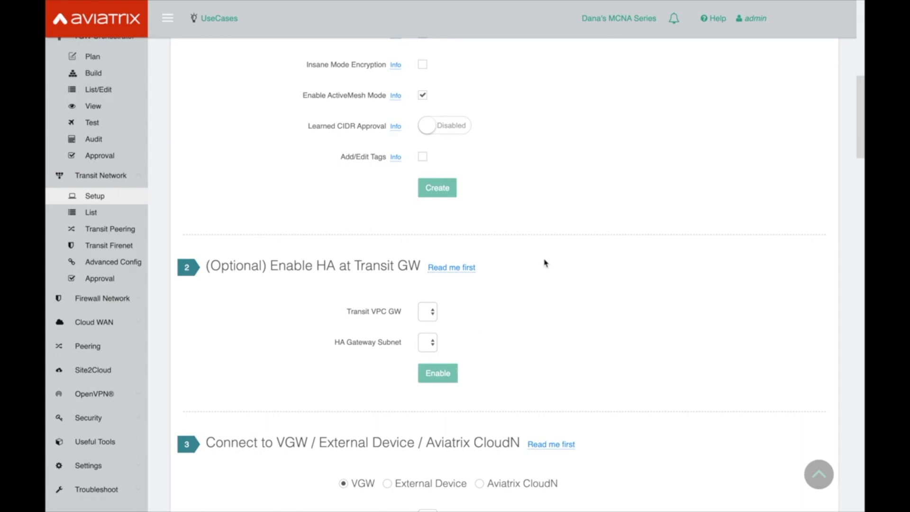
scroll(544, 262, down, 1)
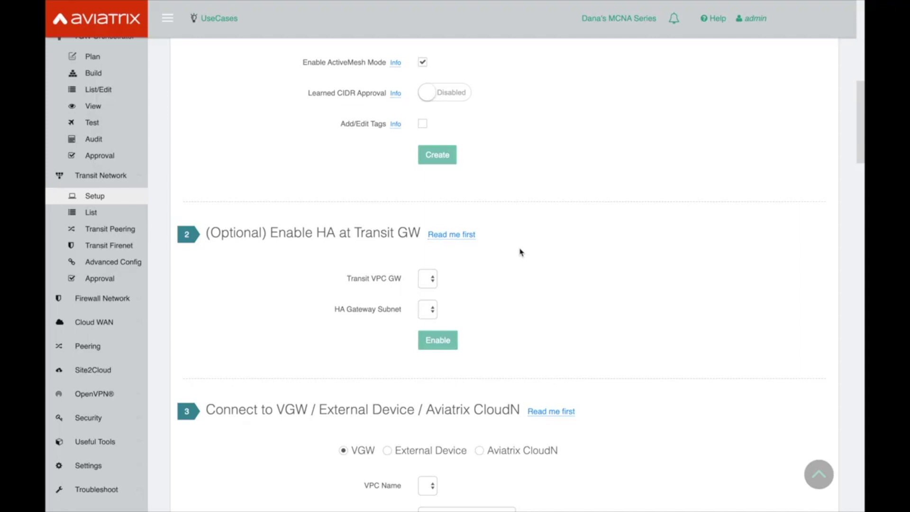
scroll(521, 252, down, 2)
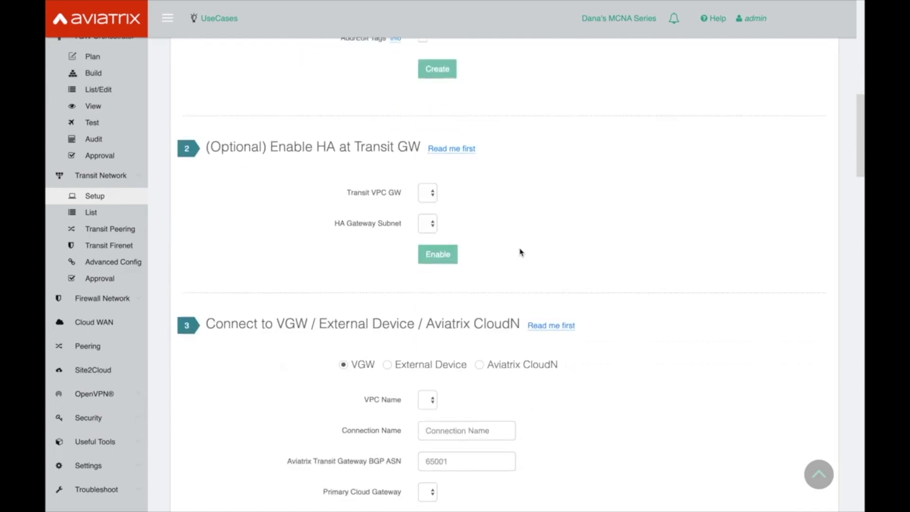
scroll(521, 252, down, 1)
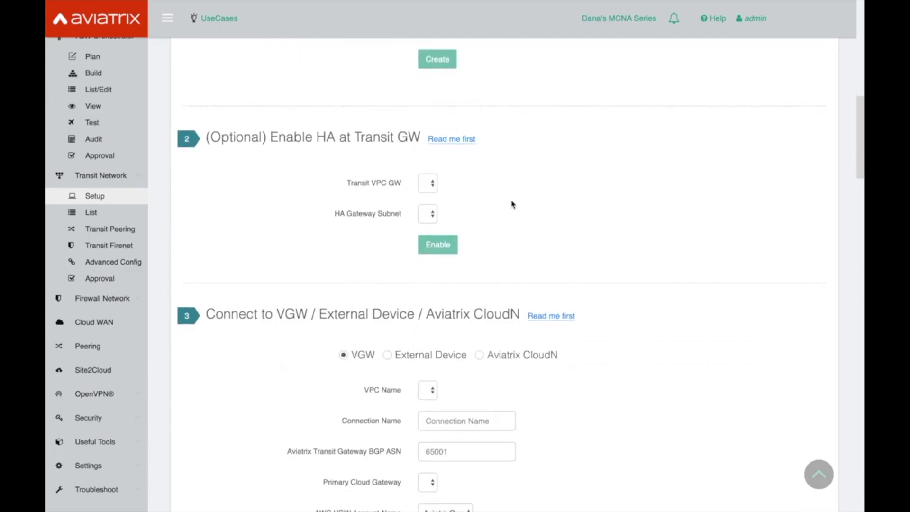
scroll(514, 296, down, 3)
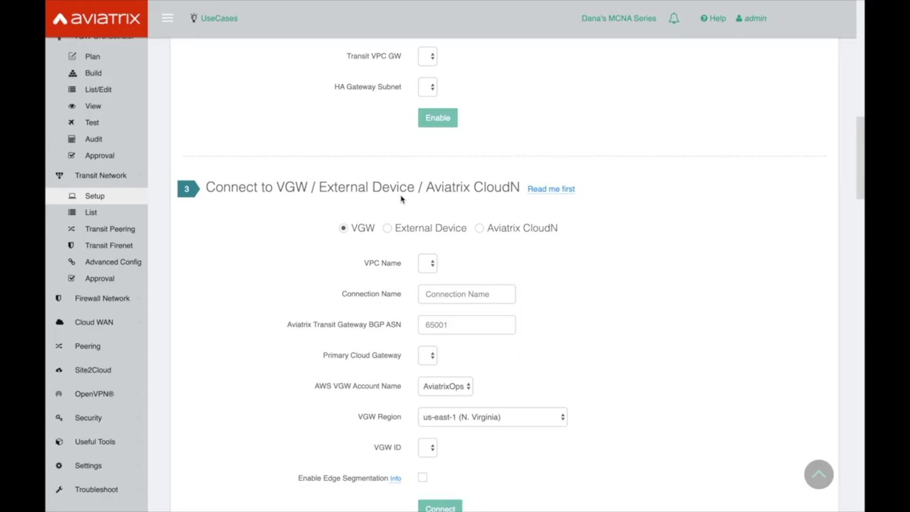
drag(426, 187, 476, 187)
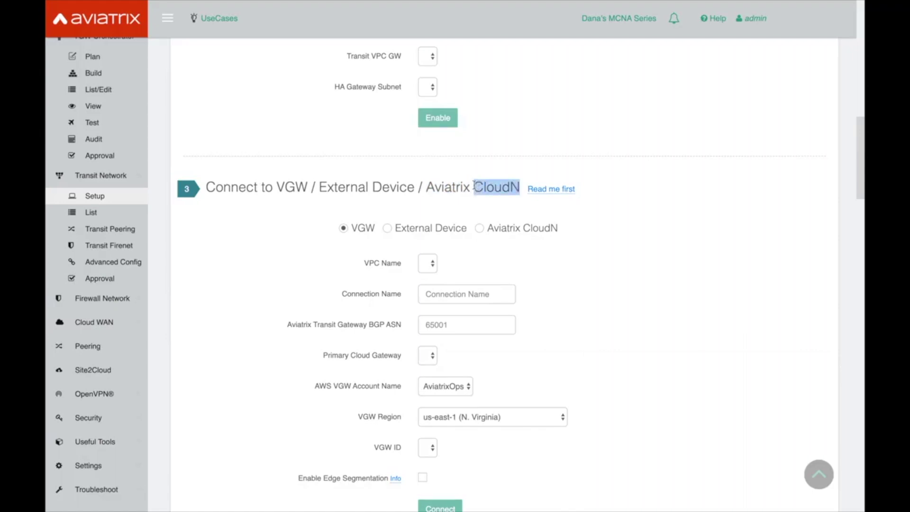
Highlight Aviatrix CloudN in the connection section's heading and examine the VGW, External Device and Aviatrix CloudN connection options
drag(426, 187, 520, 187)
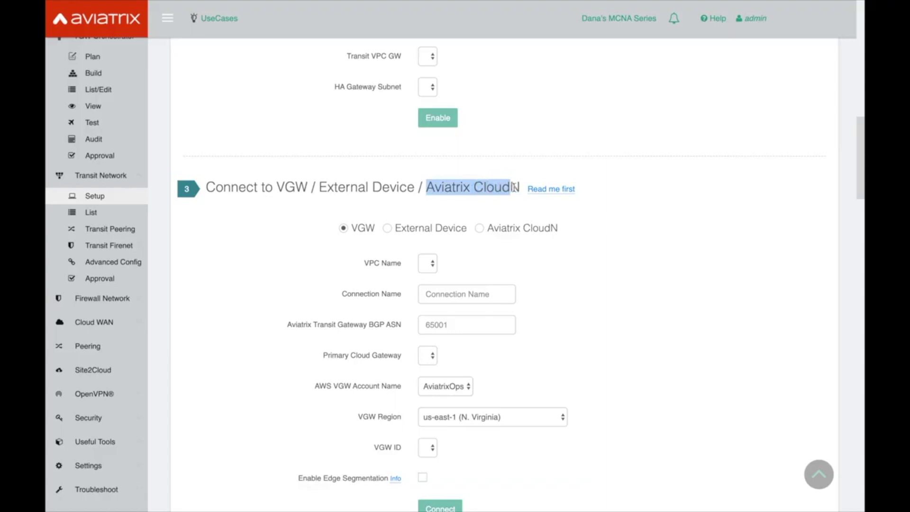
click(501, 186)
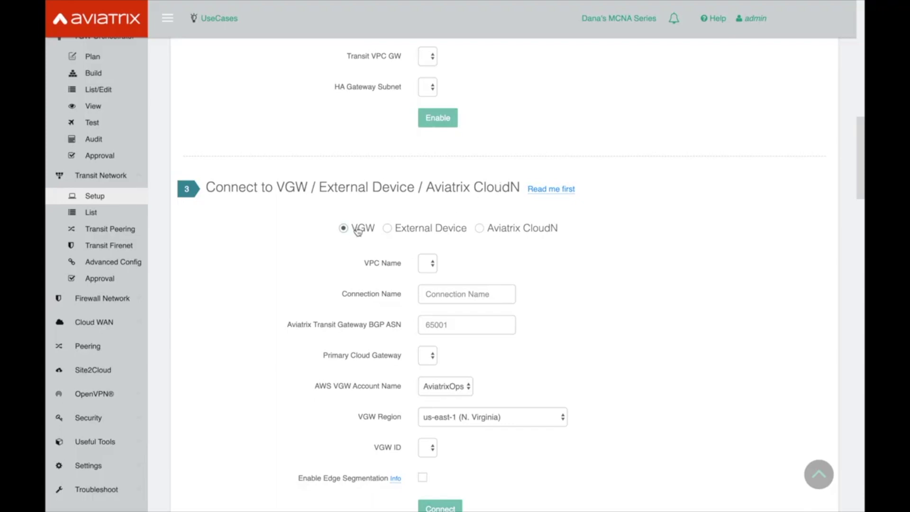
scroll(358, 231, down, 1)
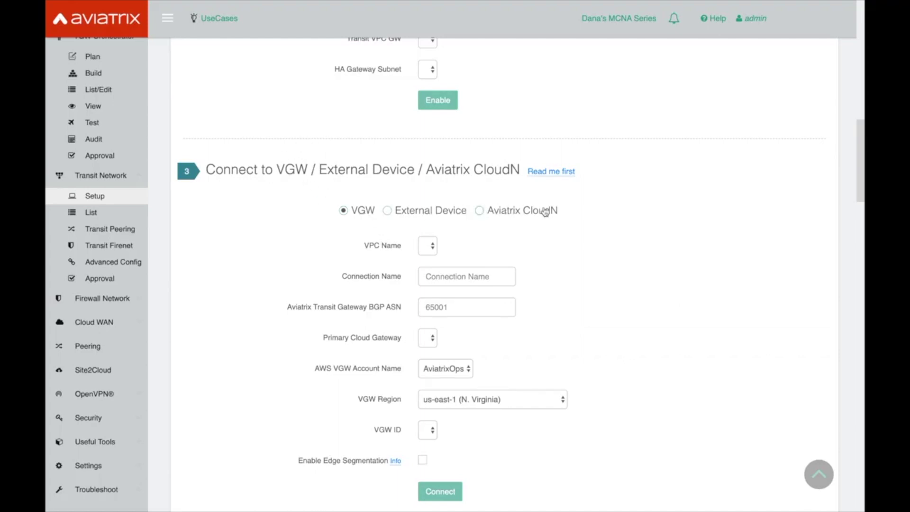
scroll(646, 332, down, 2)
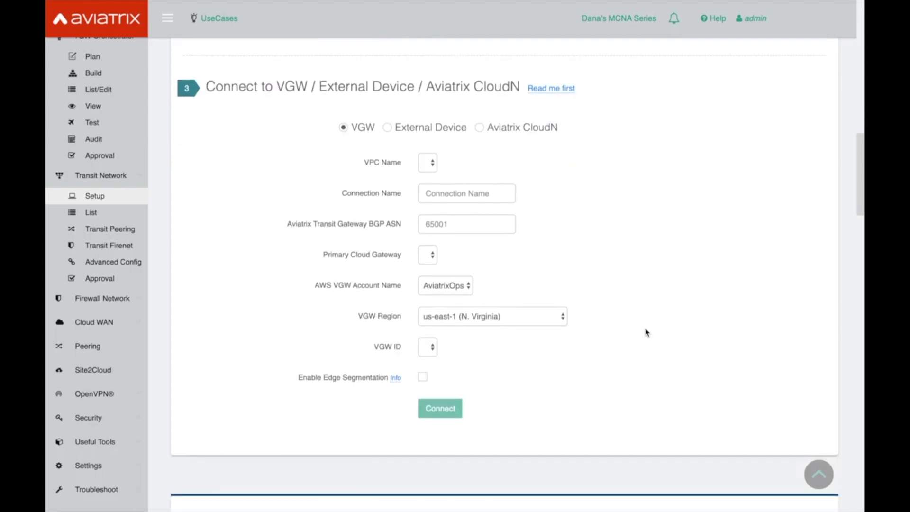
scroll(647, 332, down, 6)
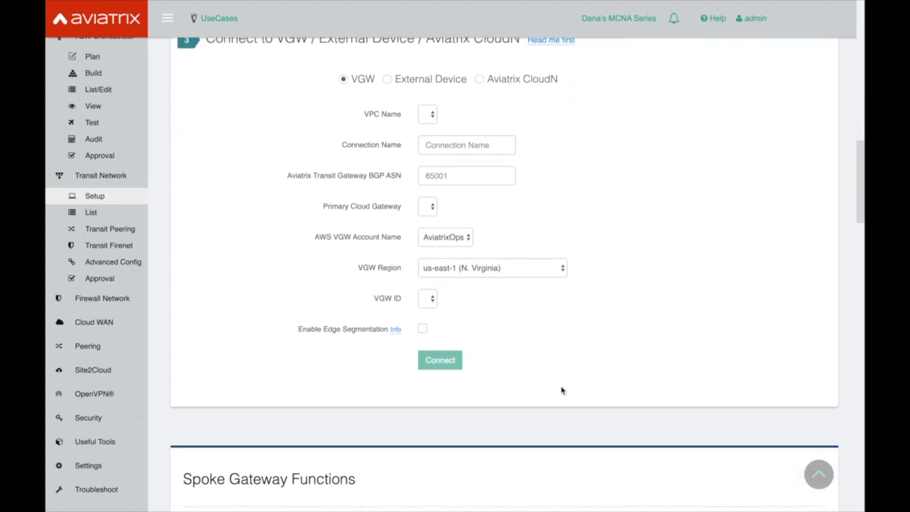
Examine the settings for launching a Spoke GW, from cloud type and gateway size to Insane Mode Encryption and ActiveMesh Mode
scroll(480, 336, down, 5)
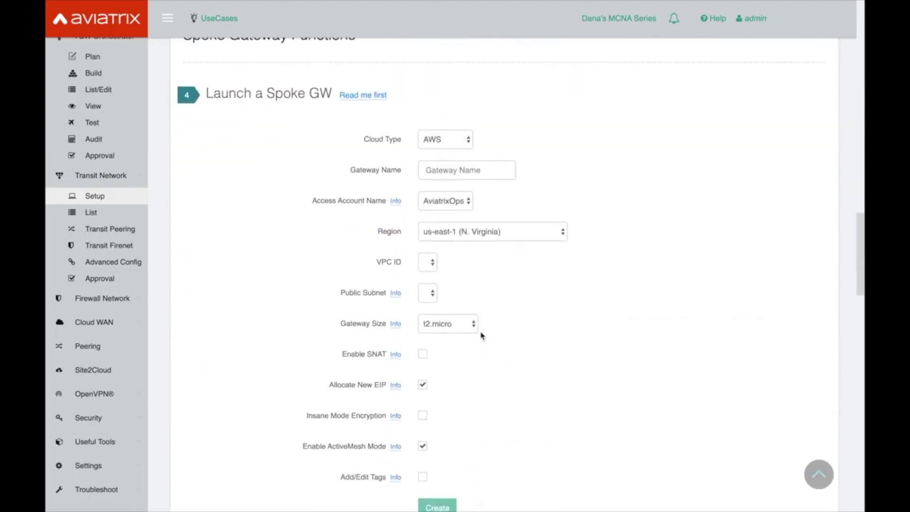
scroll(481, 335, up, 1)
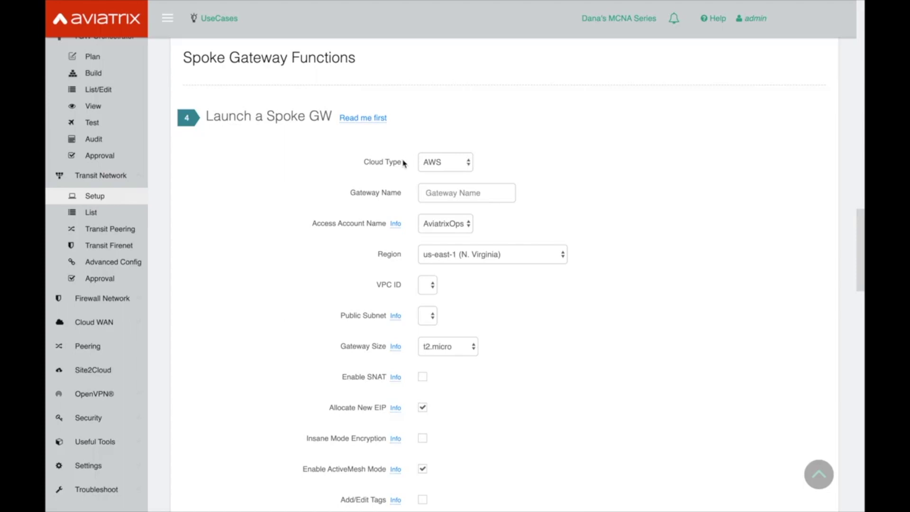
scroll(403, 163, down, 1)
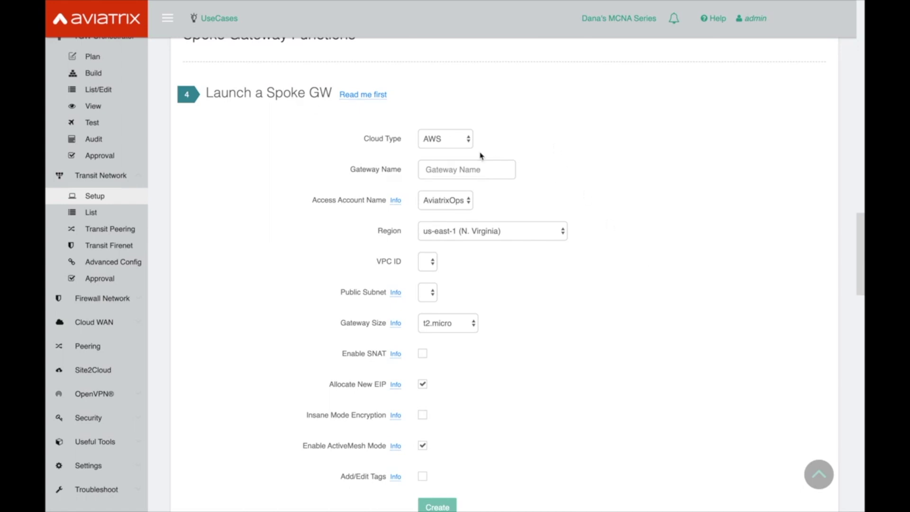
scroll(522, 197, down, 2)
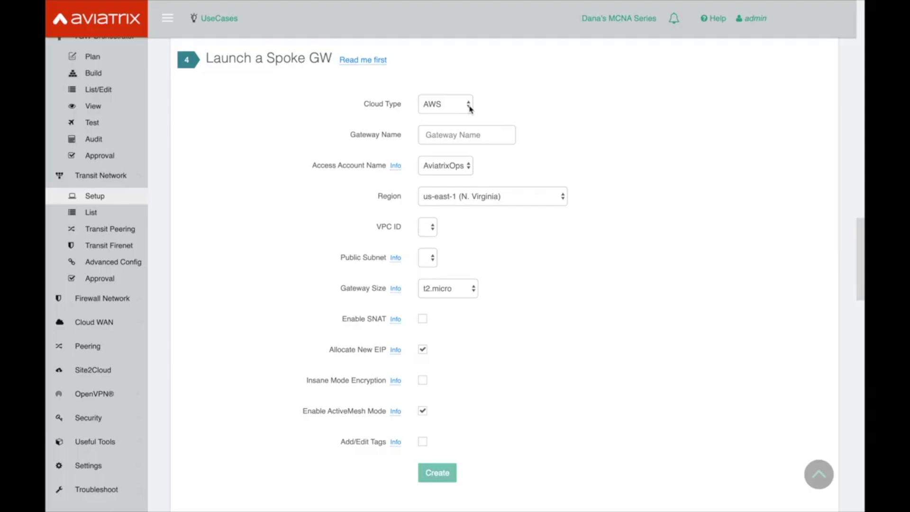
scroll(470, 108, down, 4)
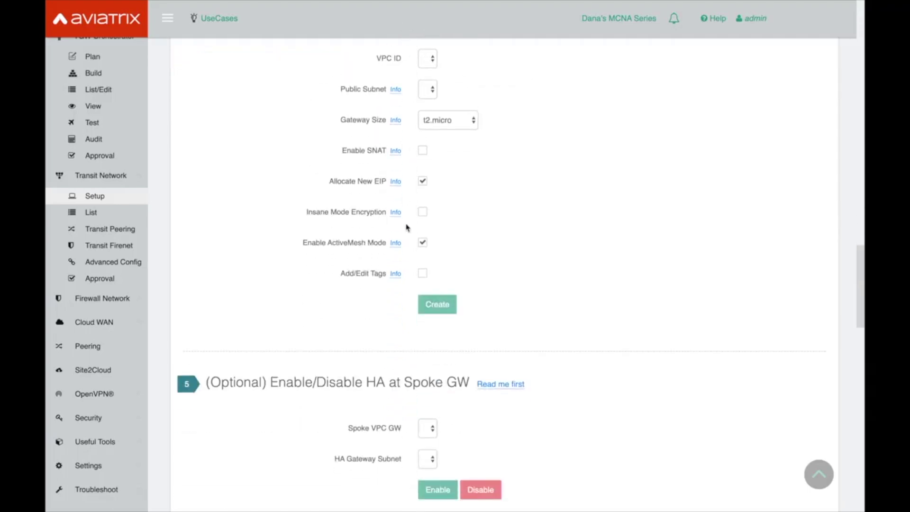
Examine the optional Spoke GW HA section and the settings for attaching a Spoke GW to the Transit VPC
scroll(548, 186, down, 5)
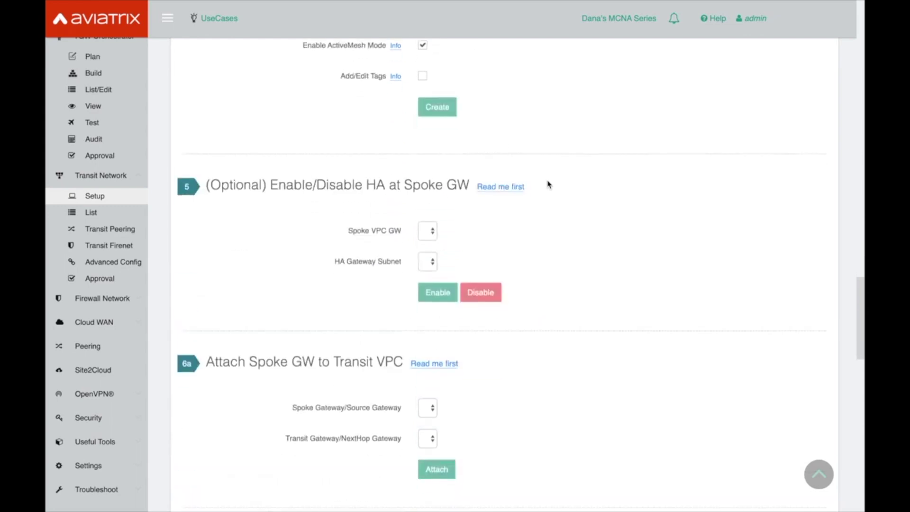
scroll(418, 349, down, 2)
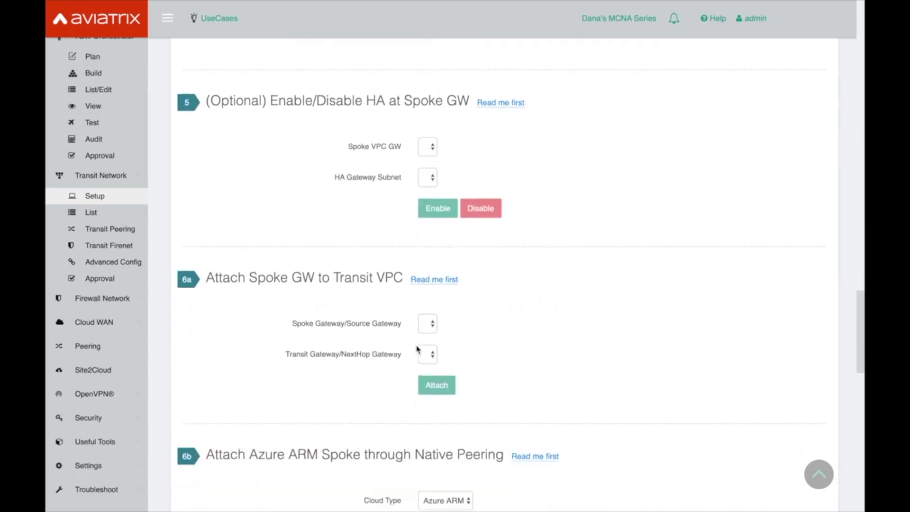
scroll(456, 308, down, 3)
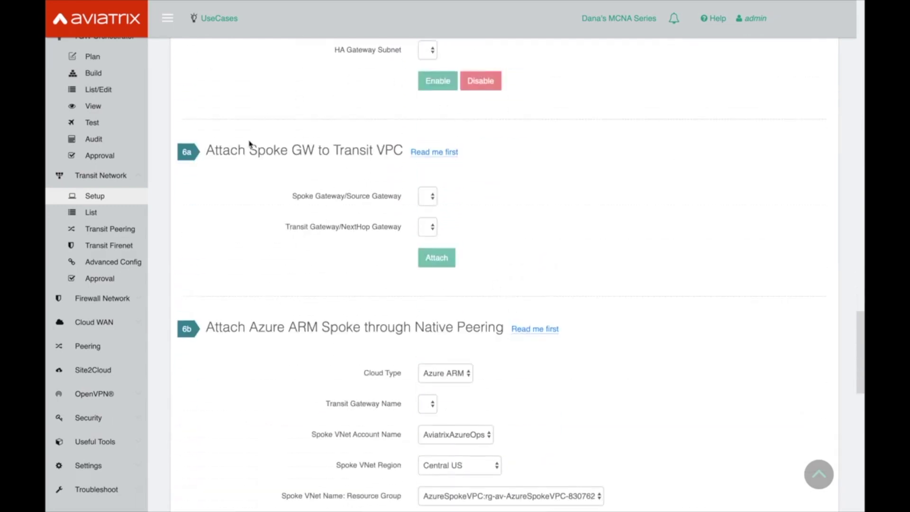
scroll(396, 282, down, 1)
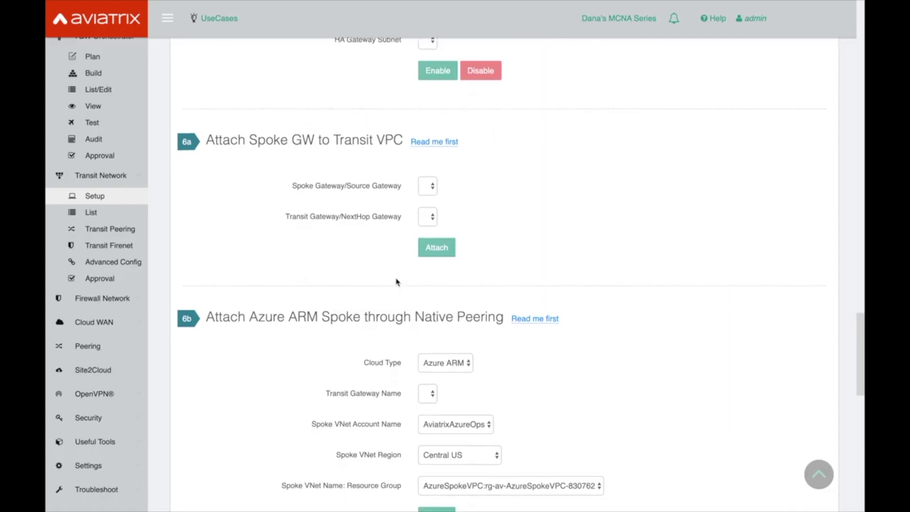
scroll(396, 283, down, 2)
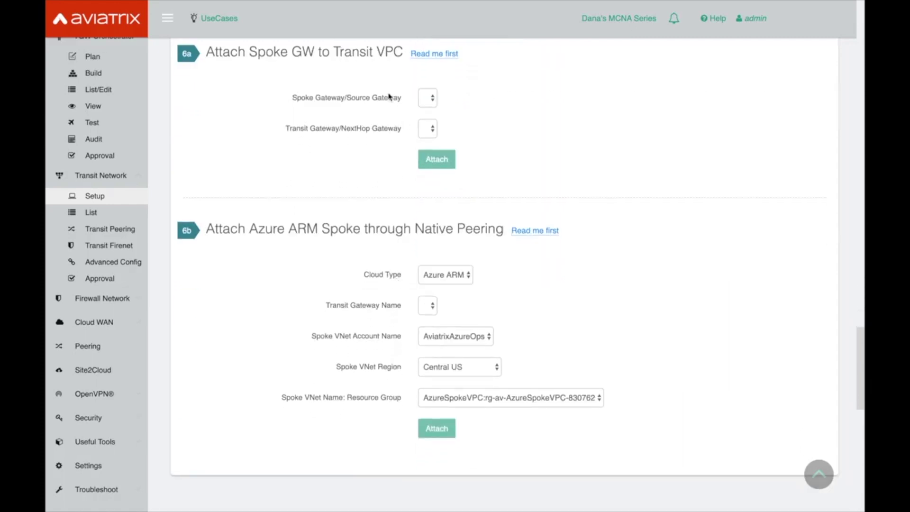
Examine the settings for attaching an Azure ARM spoke through native peering
scroll(342, 264, down, 1)
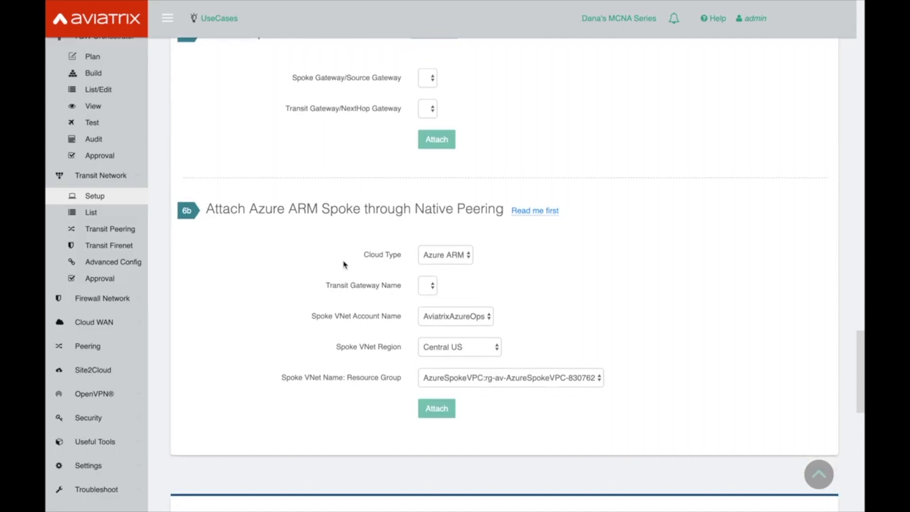
scroll(344, 264, up, 1)
scroll(344, 264, down, 1)
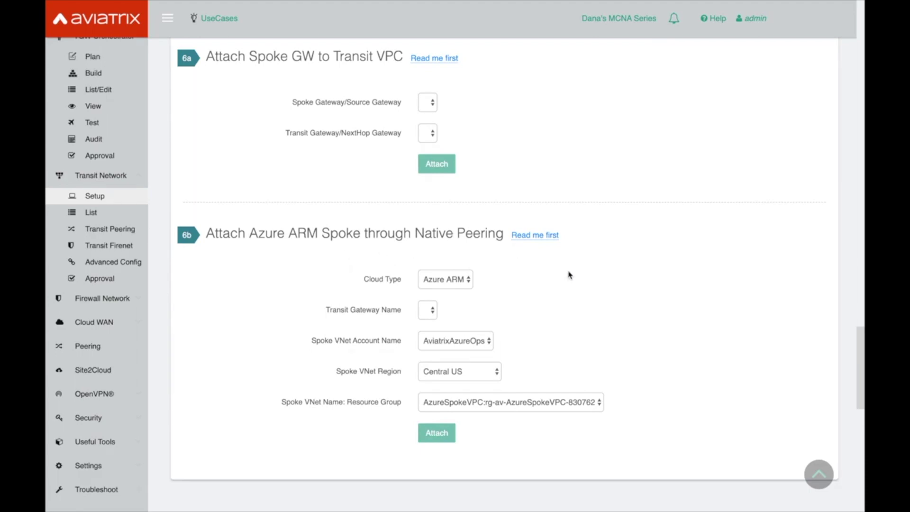
scroll(568, 274, down, 3)
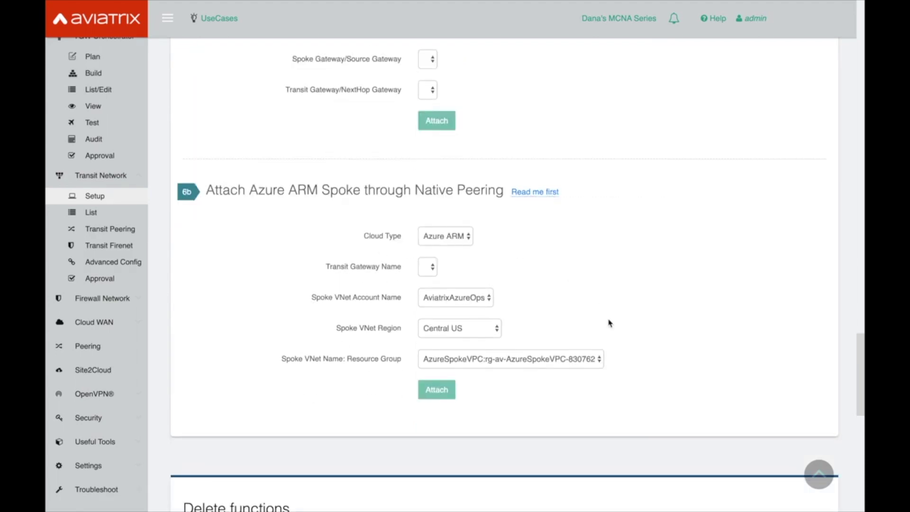
scroll(609, 322, down, 2)
scroll(557, 279, down, 5)
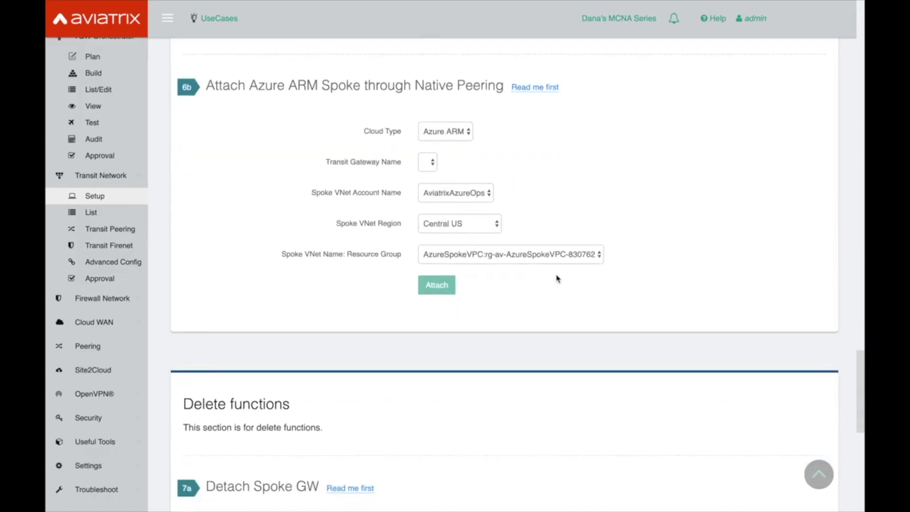
Examine the delete functions for detaching Spoke GWs and Azure ARM native spokes and disconnecting VGW, External Device or CloudN connections
scroll(557, 279, down, 2)
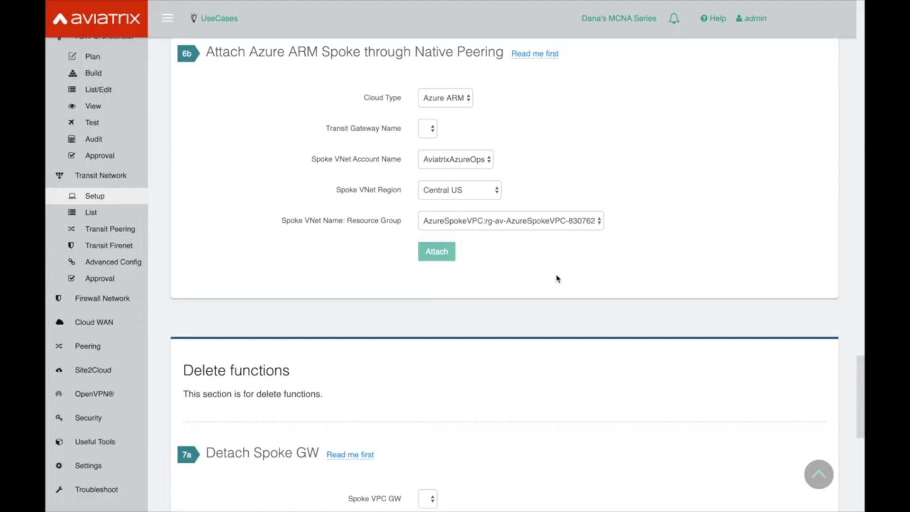
scroll(557, 279, down, 6)
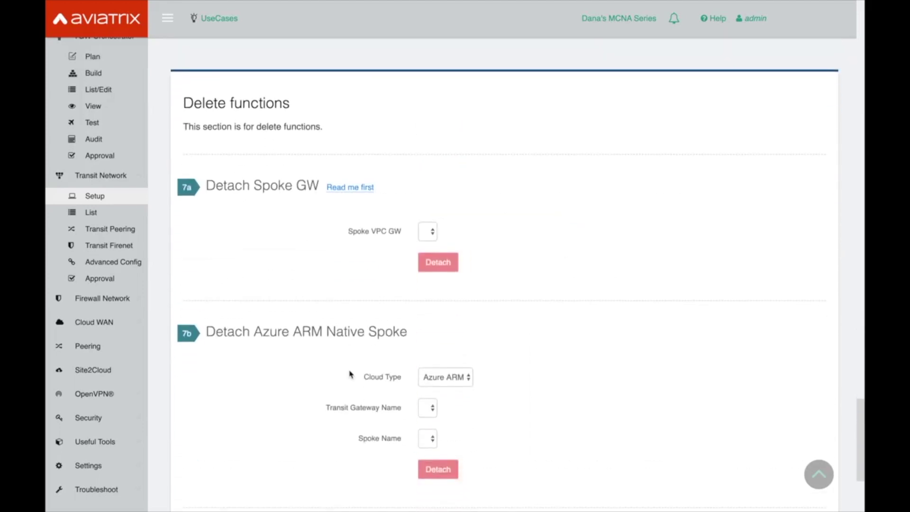
scroll(351, 373, down, 3)
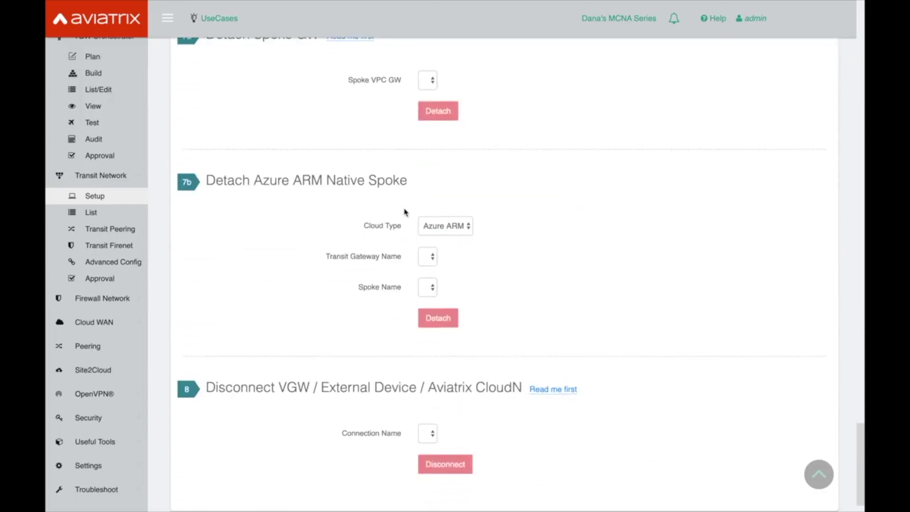
scroll(405, 212, down, 1)
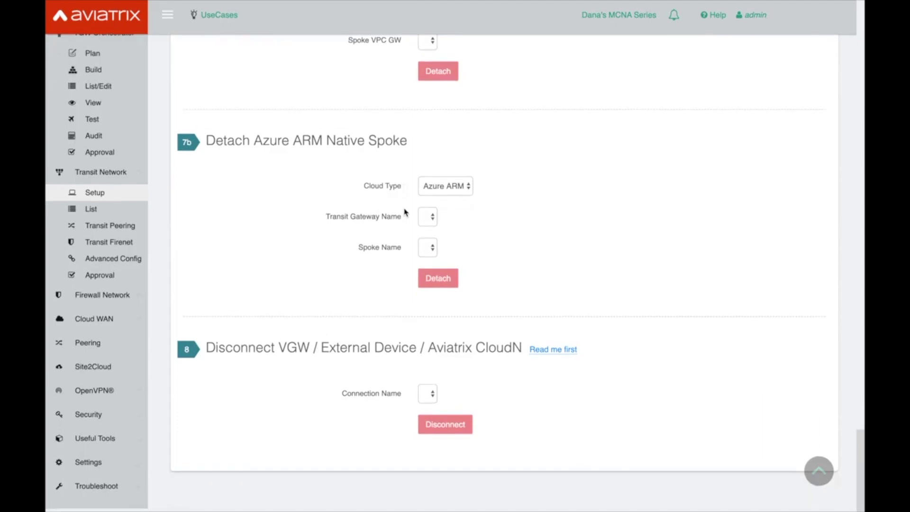
scroll(405, 212, up, 7)
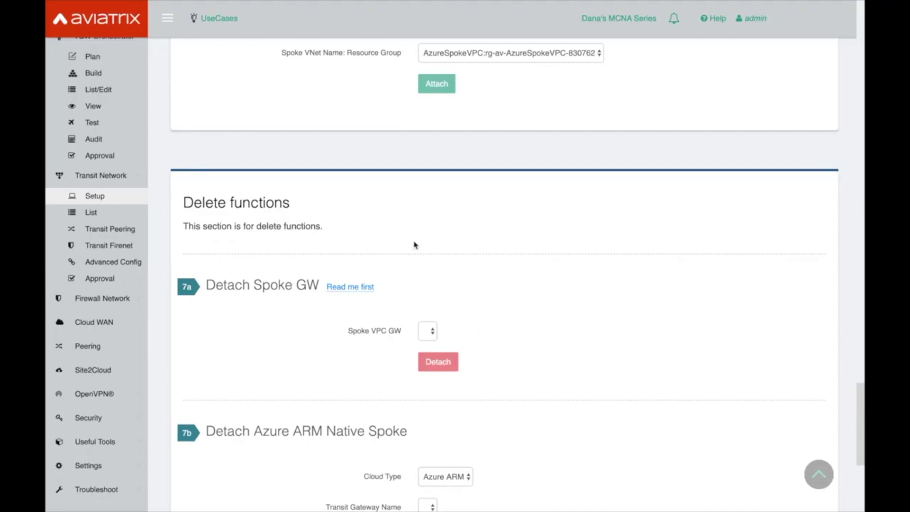
Open the Transit Network list page and examine the Transit Gateways and Spoke Gateways tables
click(95, 196)
click(91, 212)
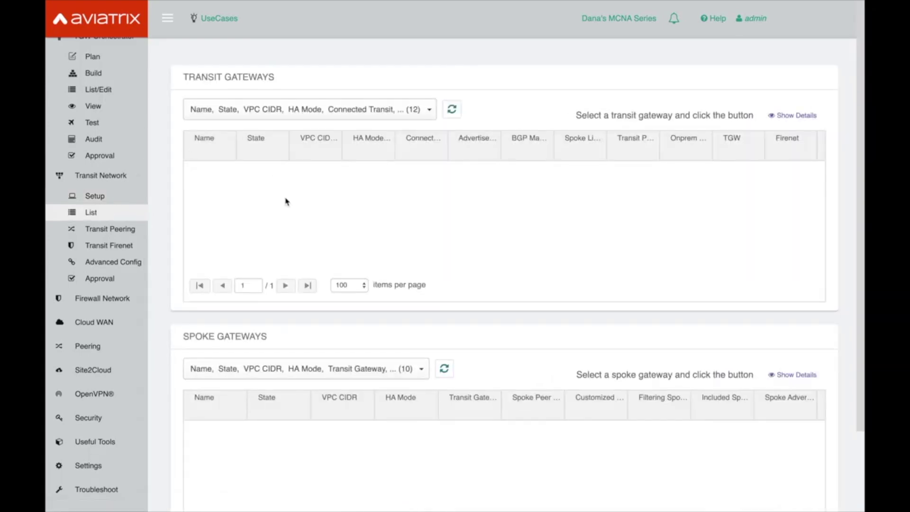
scroll(274, 237, down, 2)
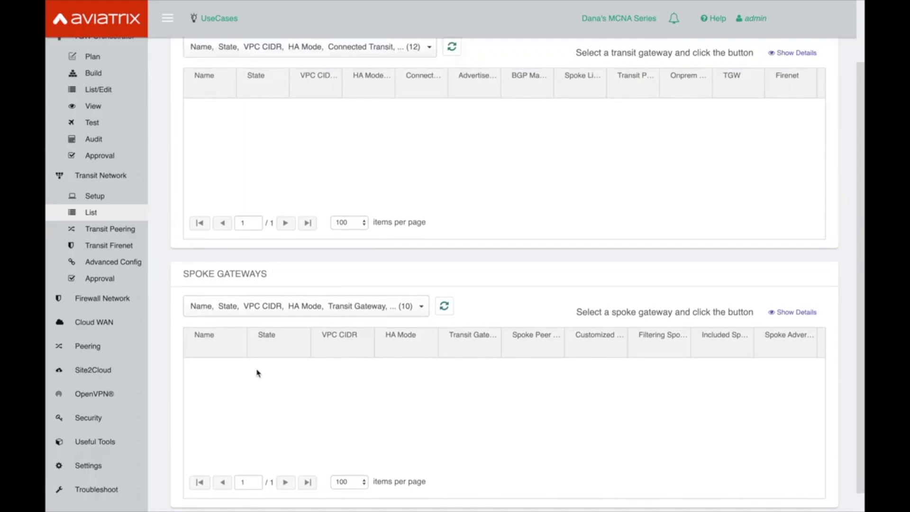
scroll(257, 373, up, 2)
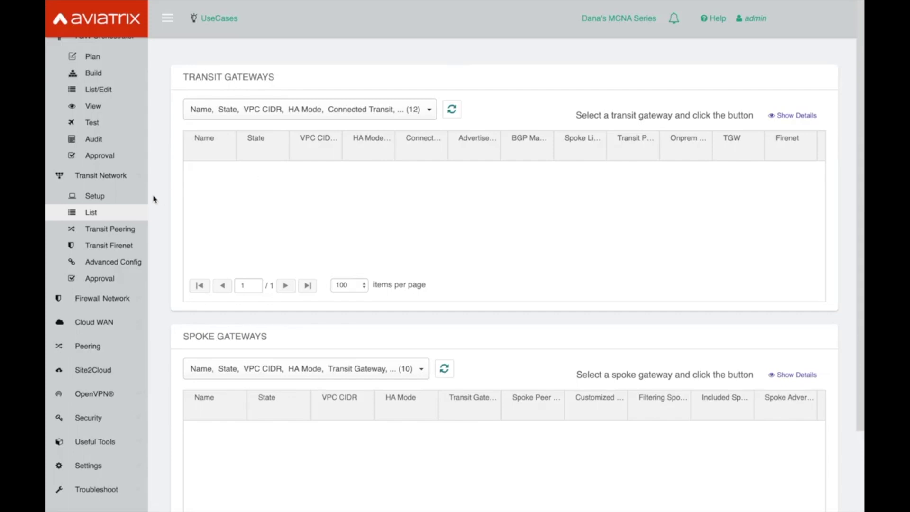
Open the Transit Peering page, examine the gateway and exclusion fields of a new peering, and cancel without creating it
click(109, 245)
click(113, 230)
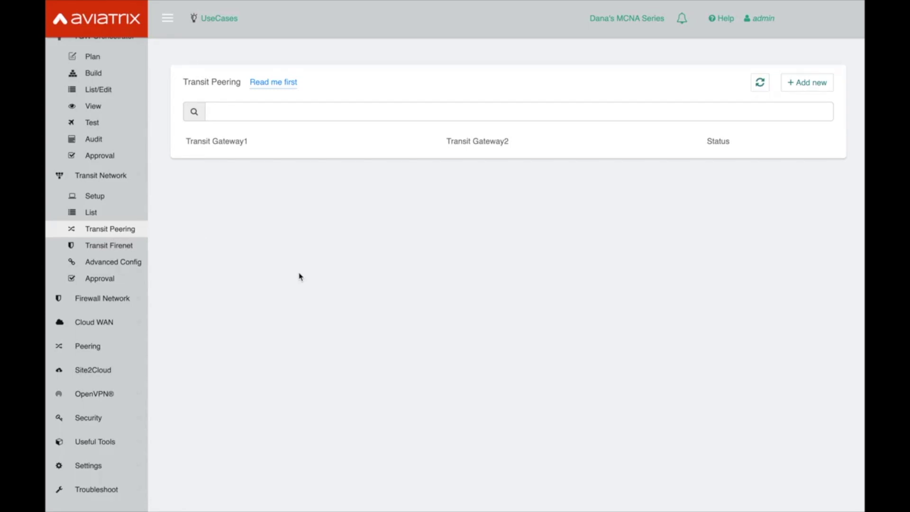
click(806, 82)
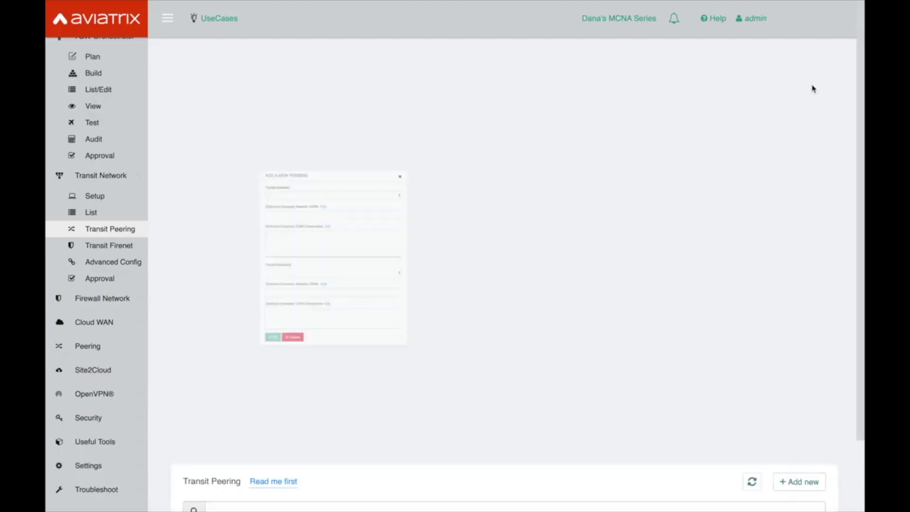
click(251, 117)
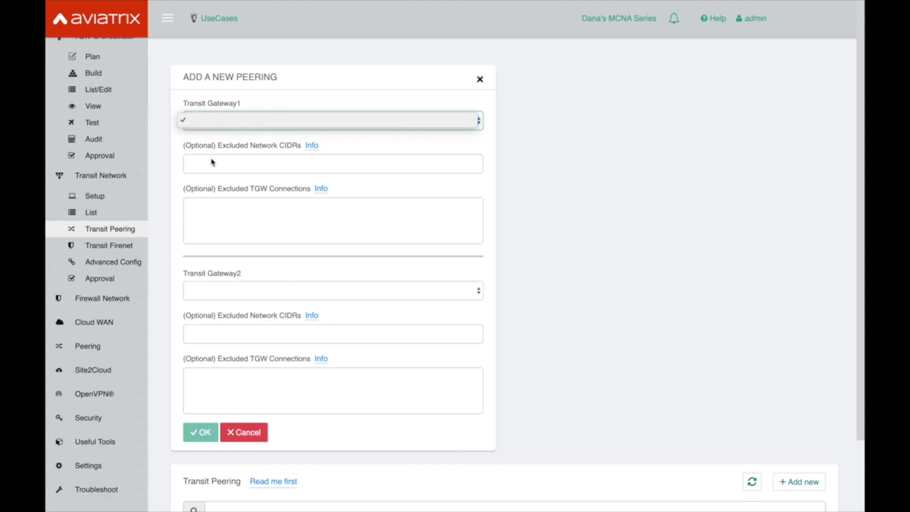
click(222, 297)
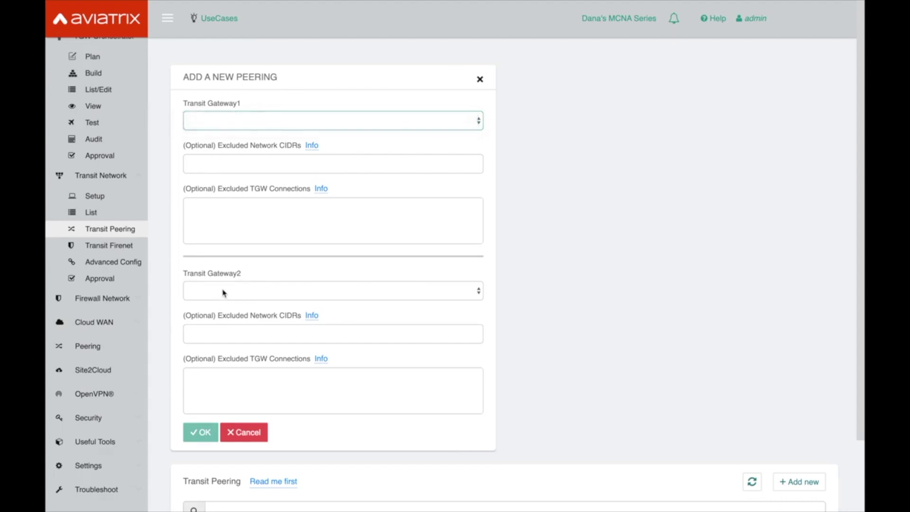
click(221, 296)
click(530, 231)
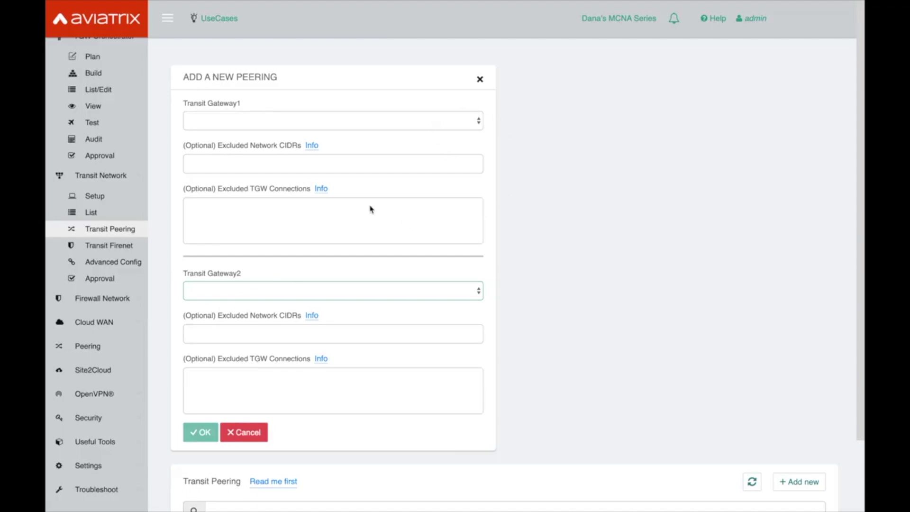
scroll(468, 206, down, 1)
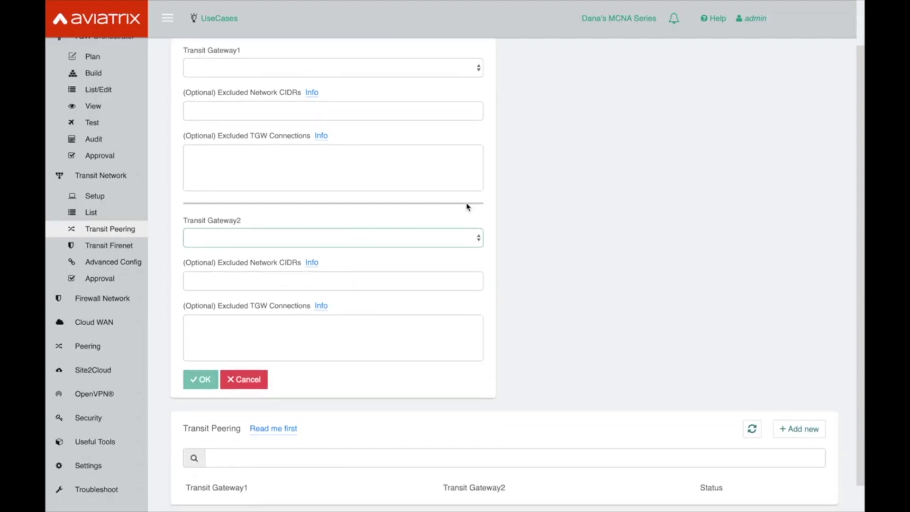
scroll(466, 205, up, 1)
click(258, 432)
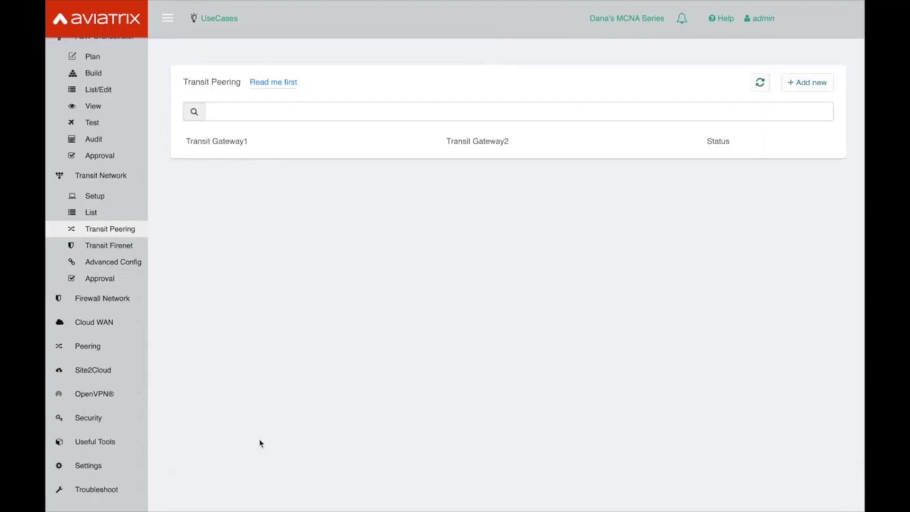
Open the Transit FireNet page and examine its gateway enabling, inspection policy, firewall deployment, management access and disable sections
click(93, 243)
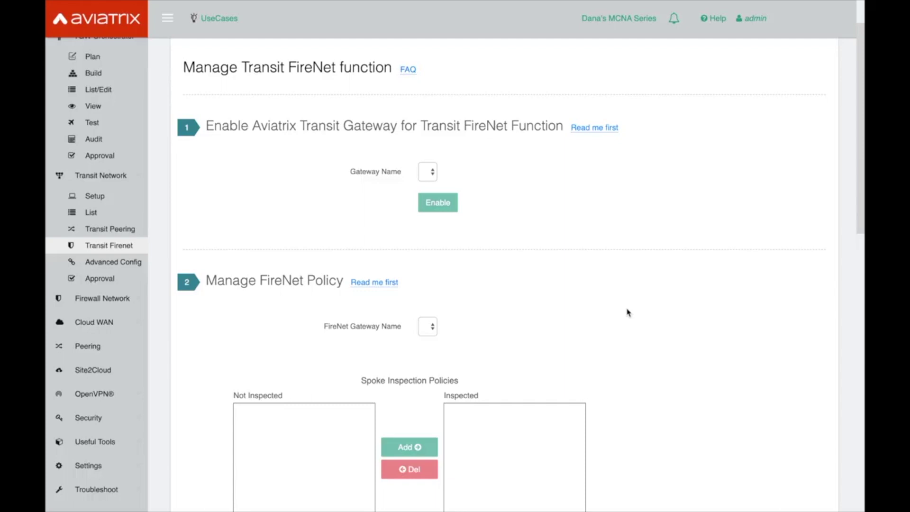
scroll(628, 313, down, 4)
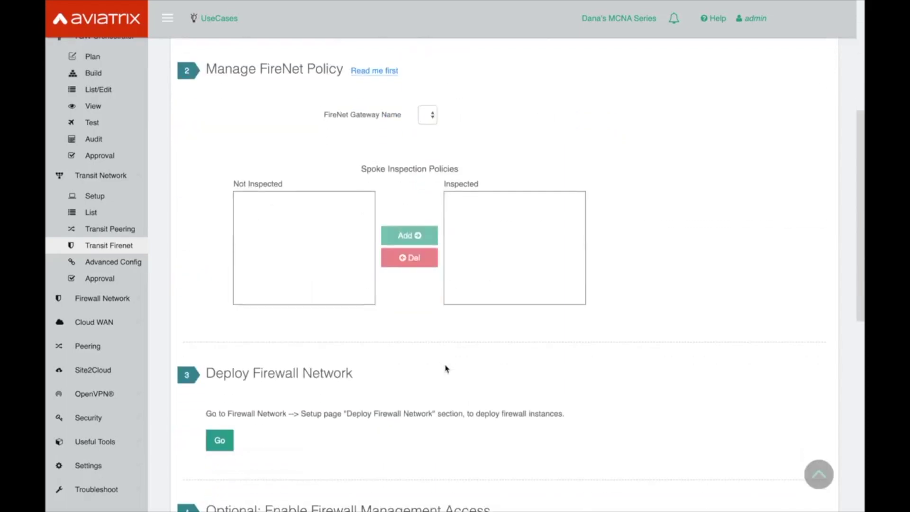
scroll(445, 369, down, 5)
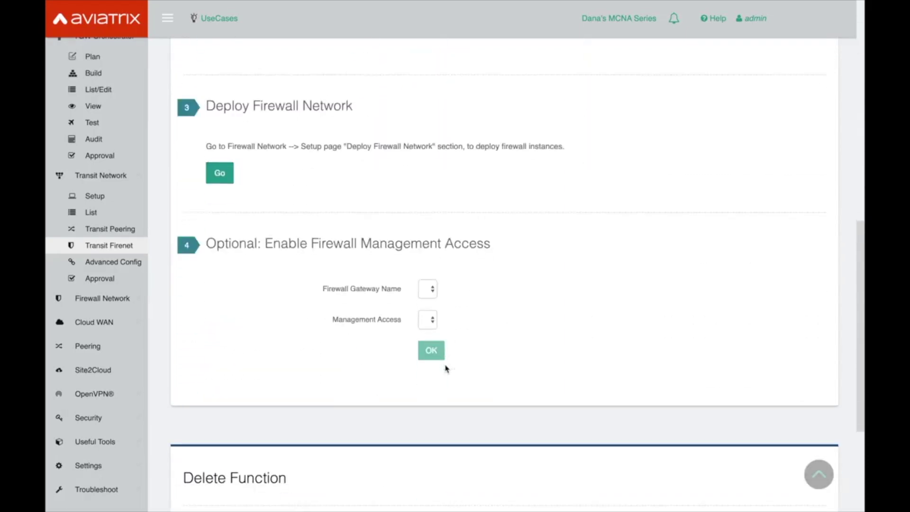
scroll(498, 327, down, 2)
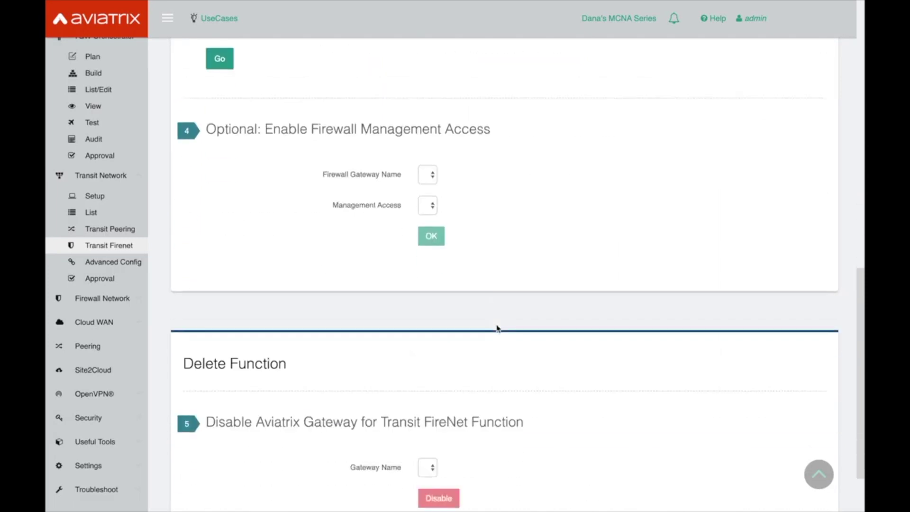
scroll(498, 216, down, 2)
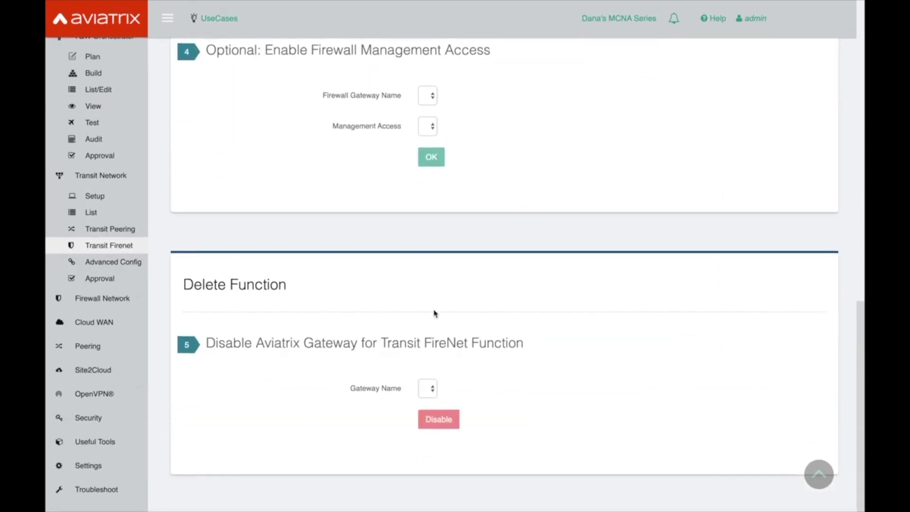
Examine the Edit Transit settings of the Transit Network Advanced Config, and open the learned CIDR Approval page
click(112, 262)
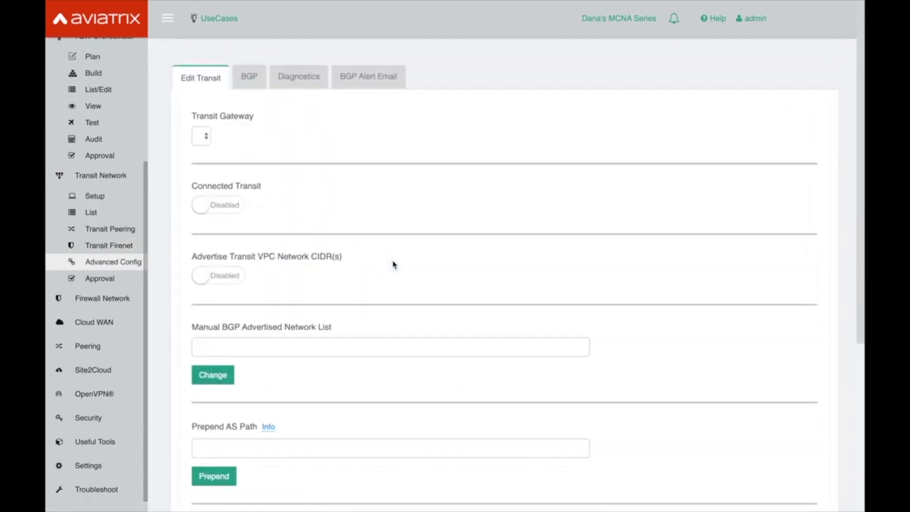
scroll(392, 264, down, 4)
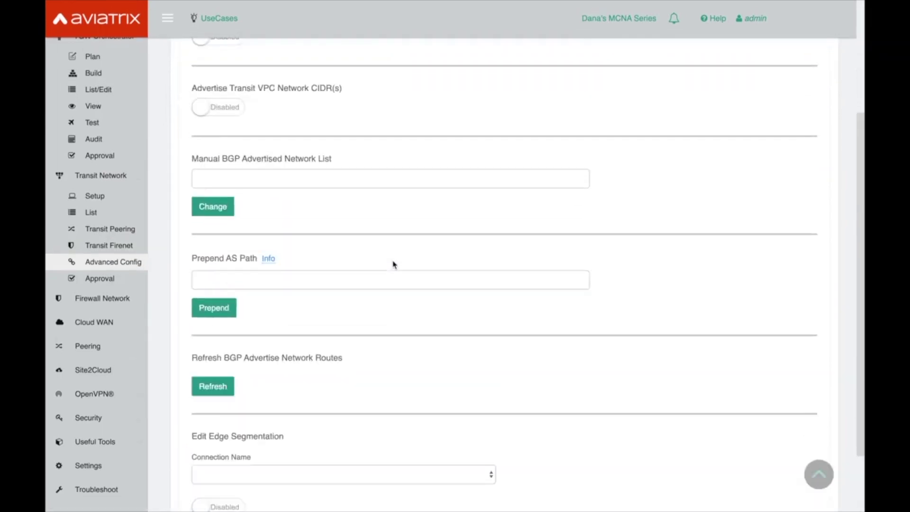
scroll(330, 138, up, 4)
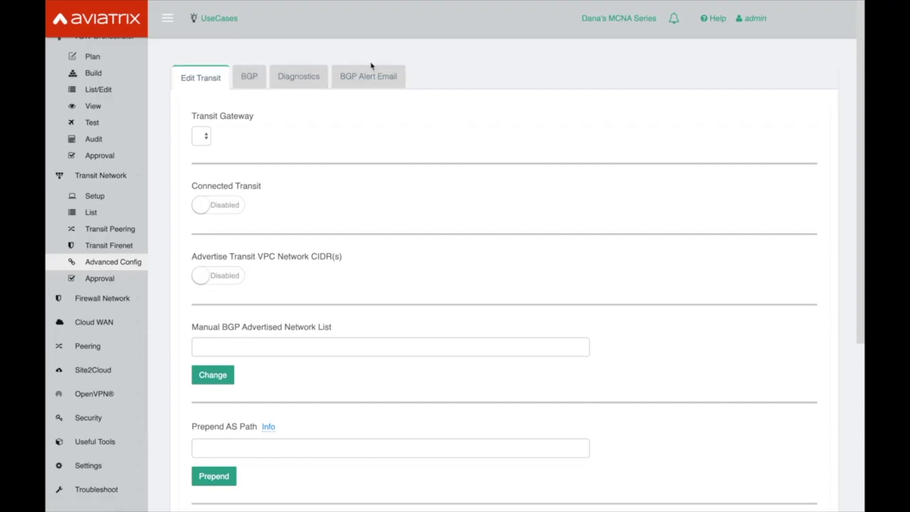
scroll(401, 131, down, 2)
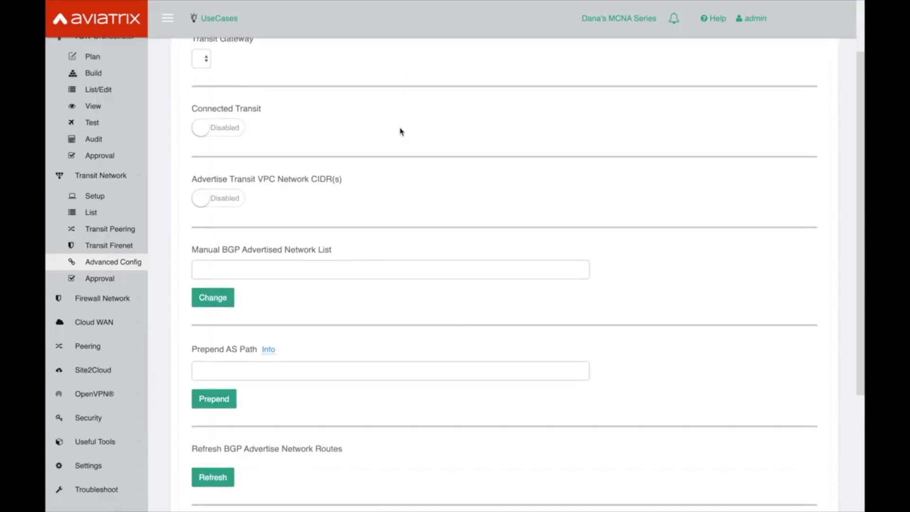
scroll(391, 306, up, 2)
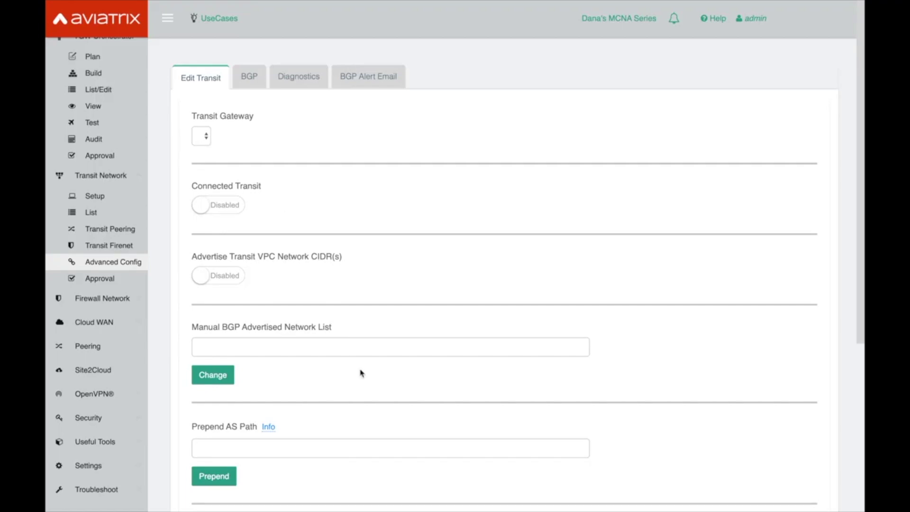
scroll(361, 373, down, 3)
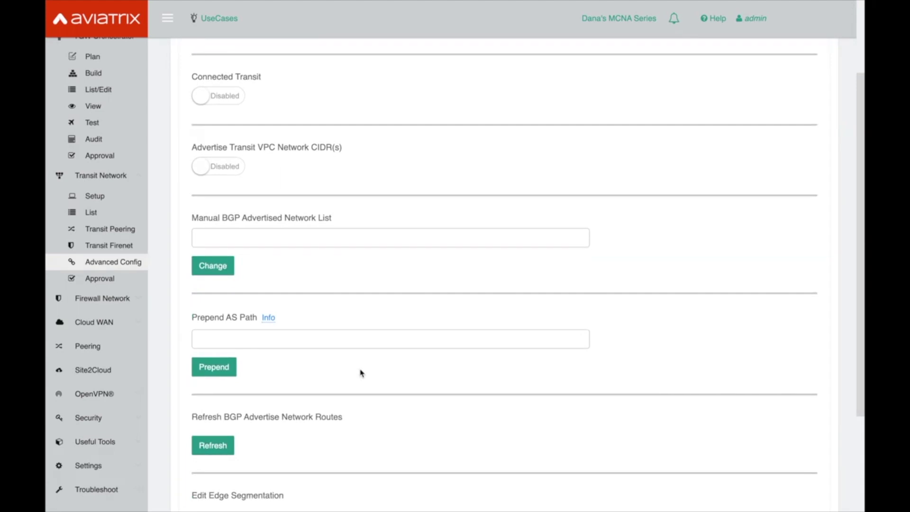
scroll(361, 372, down, 3)
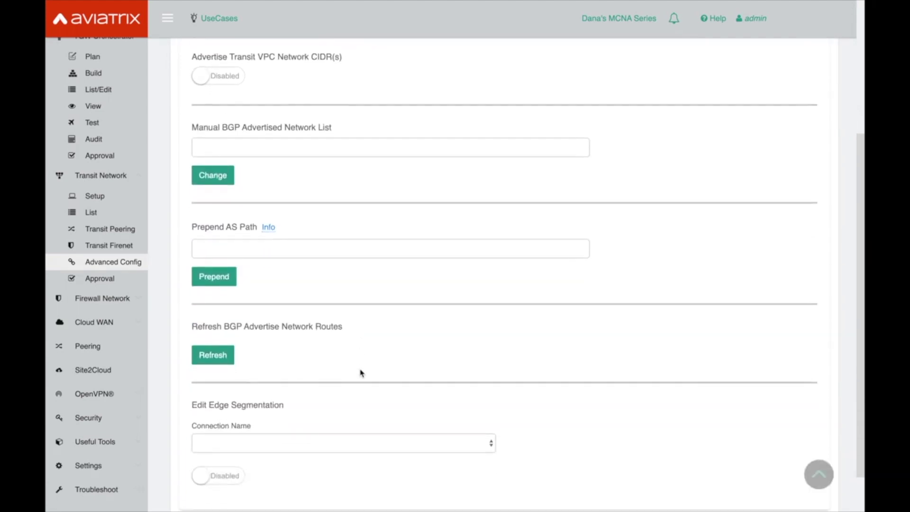
scroll(361, 372, down, 2)
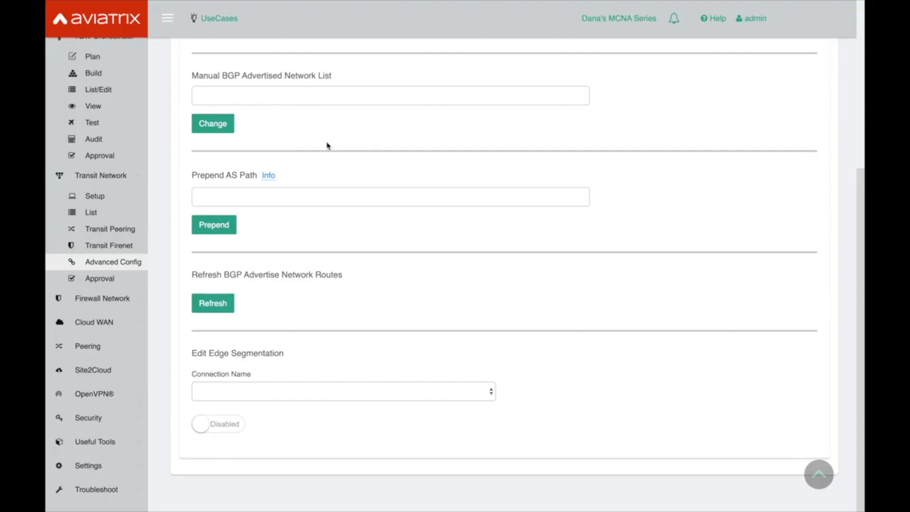
click(97, 278)
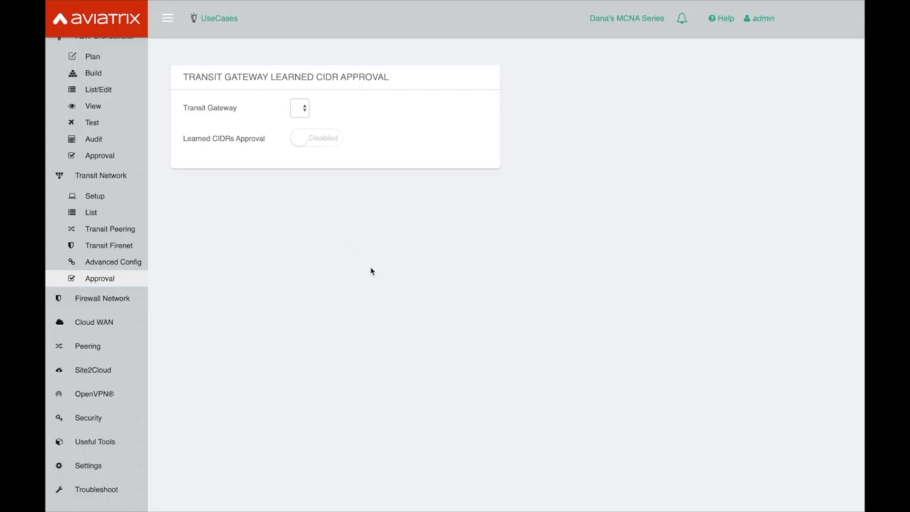
Open the Firewall Network Setup workflow and examine the Prepare FireNet Environment steps 1 to 3
click(102, 298)
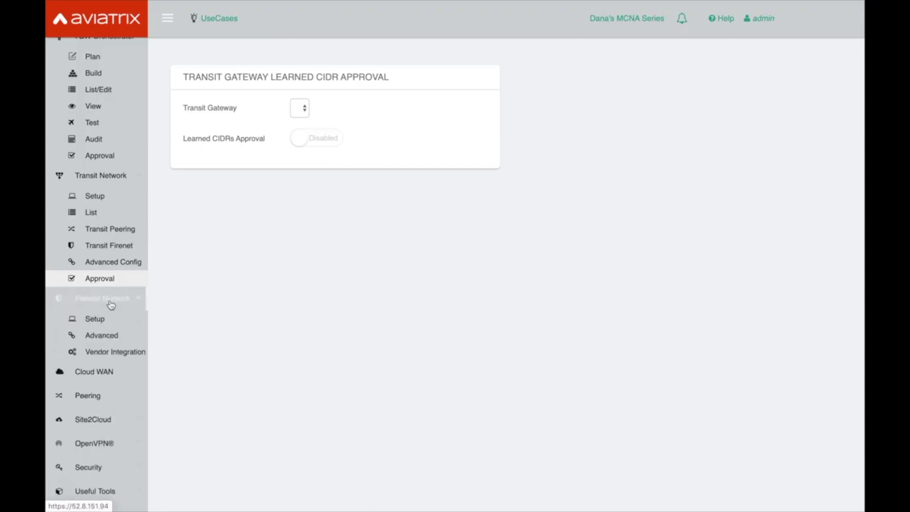
click(103, 320)
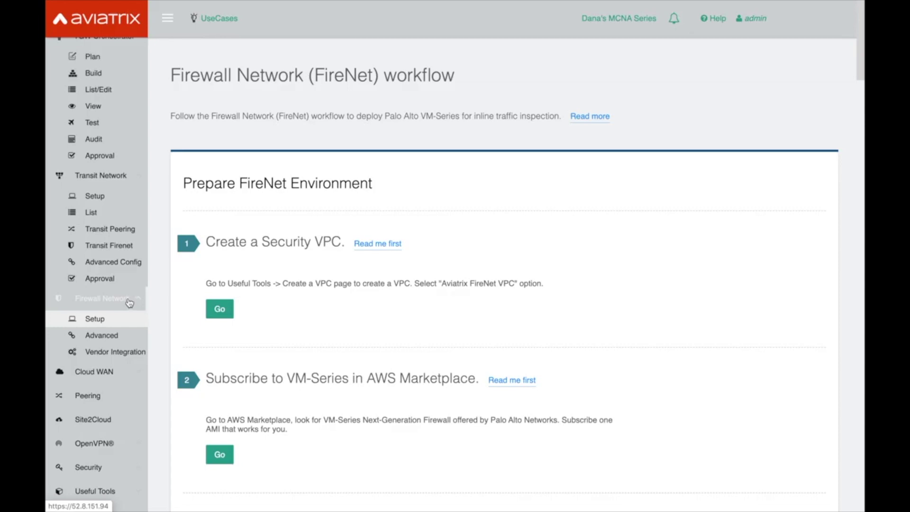
scroll(118, 289, up, 3)
scroll(105, 268, down, 3)
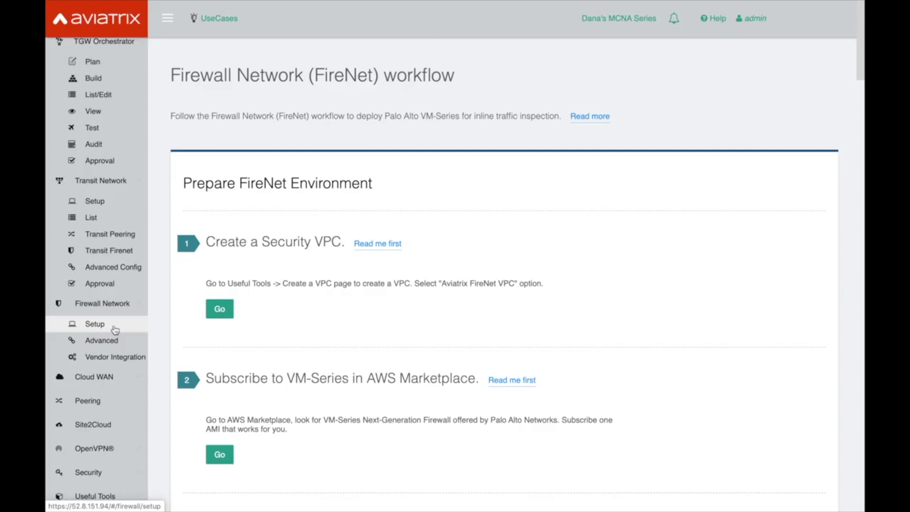
scroll(187, 335, down, 3)
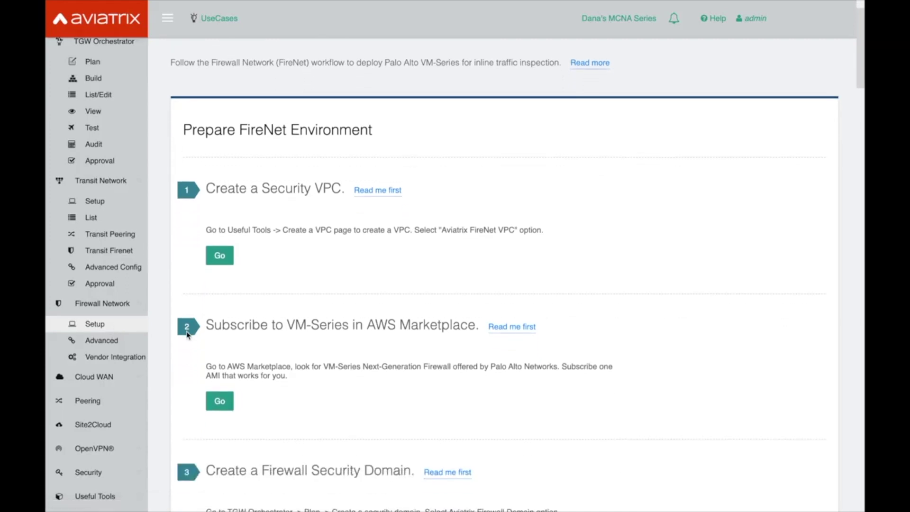
scroll(358, 199, down, 1)
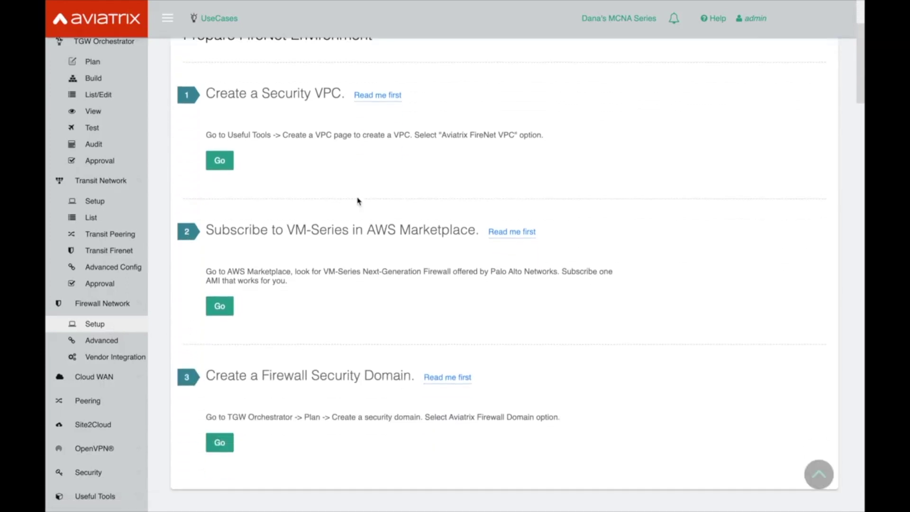
scroll(359, 273, down, 2)
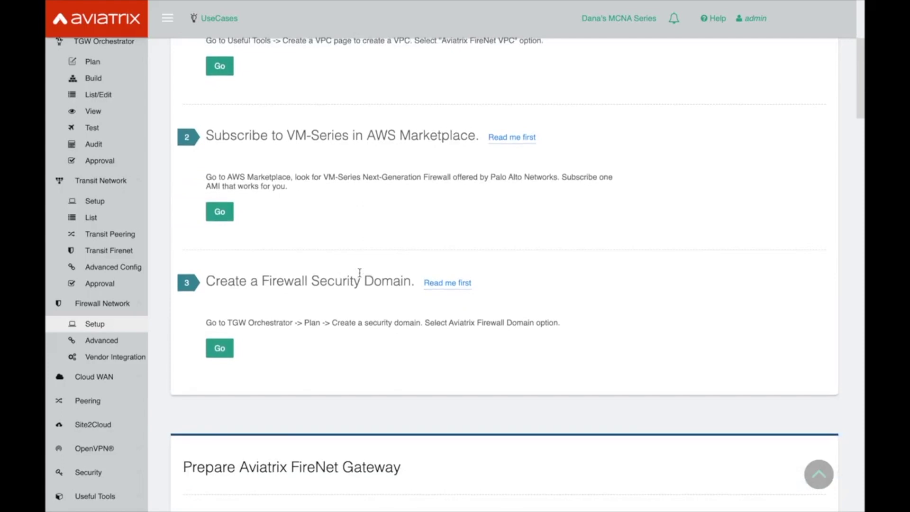
Examine the Prepare Aviatrix FireNet Gateway steps for launching gateways, enabling FireNet and attaching to the TGW firewall domain
scroll(320, 194, down, 6)
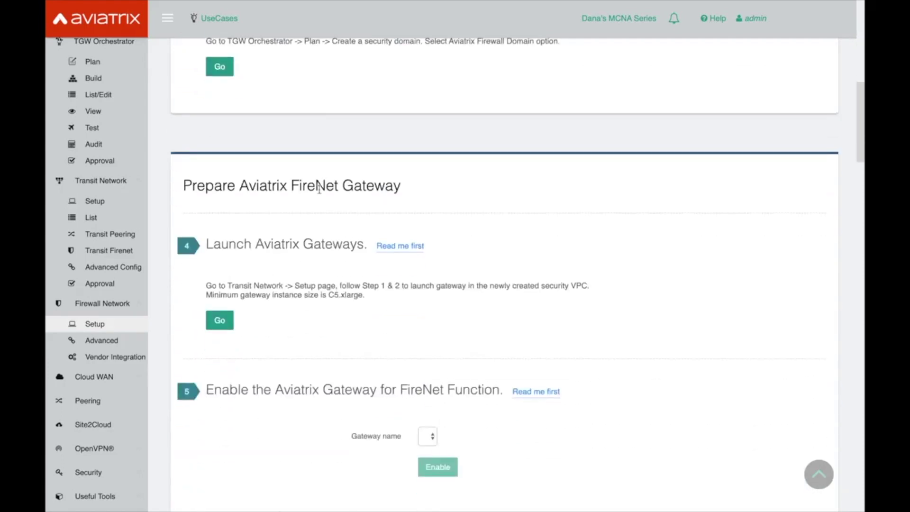
scroll(319, 189, down, 2)
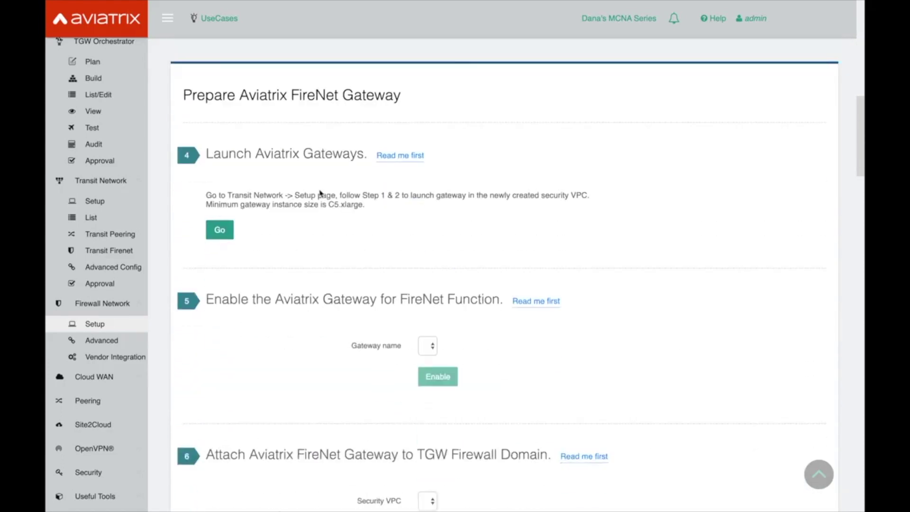
scroll(320, 194, down, 4)
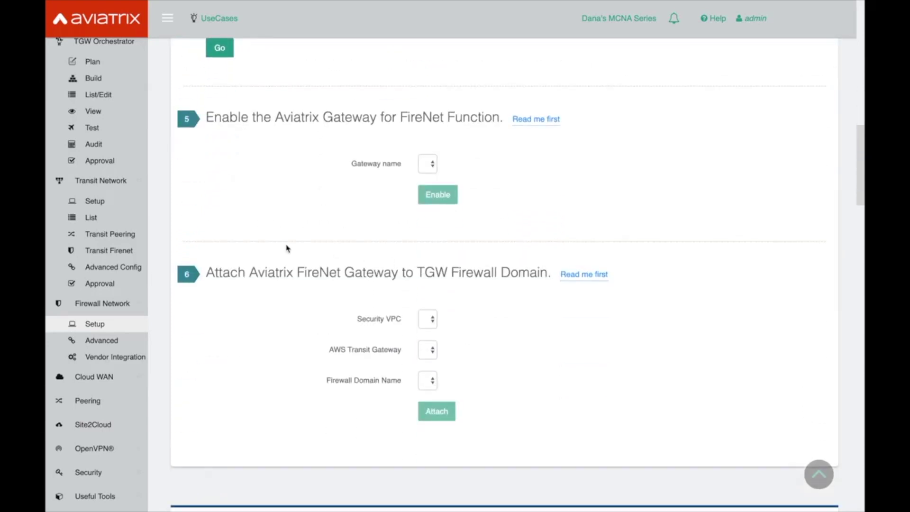
scroll(287, 248, down, 1)
scroll(287, 247, down, 1)
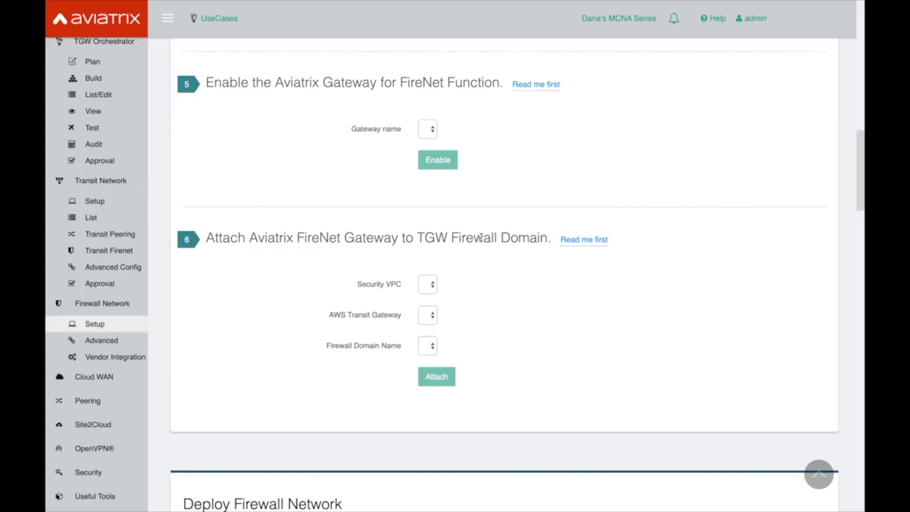
scroll(480, 237, down, 3)
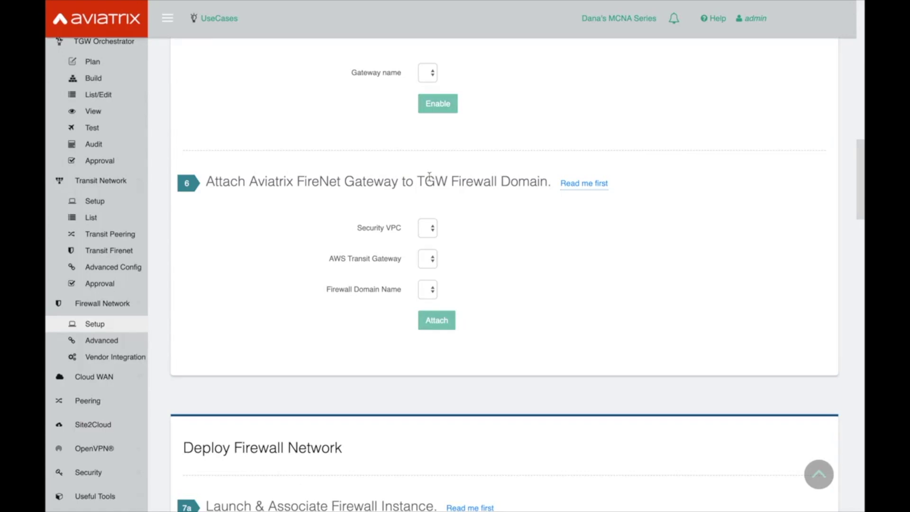
scroll(429, 176, down, 3)
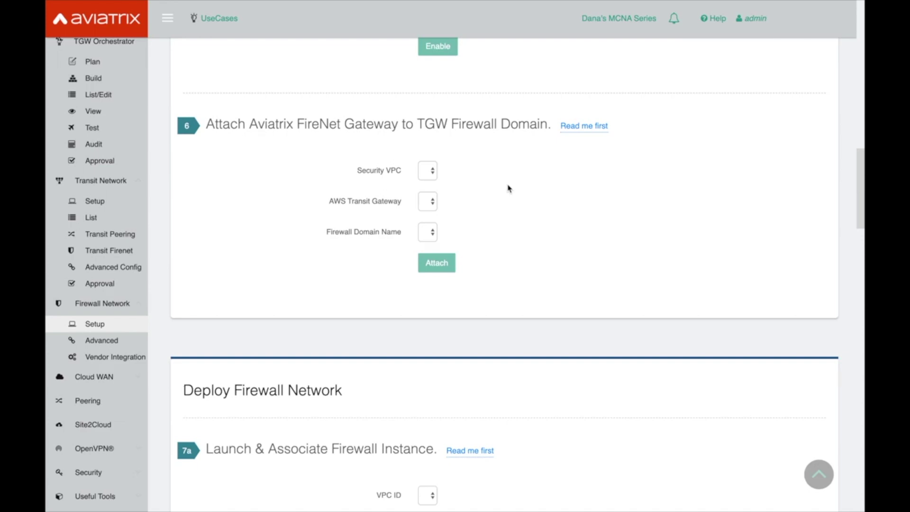
Examine the settings for launching and associating a firewall instance in the Deploy Firewall Network section
scroll(508, 189, down, 1)
scroll(508, 188, down, 3)
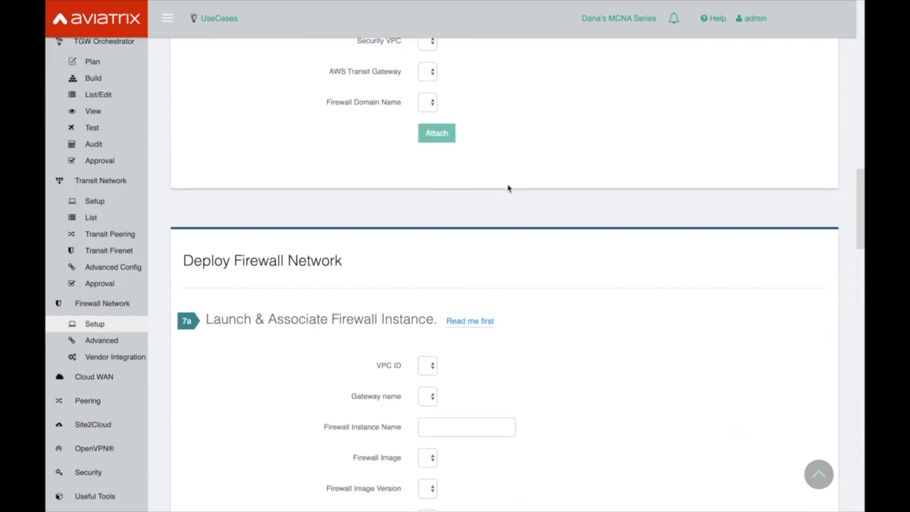
scroll(467, 87, down, 3)
scroll(464, 268, down, 3)
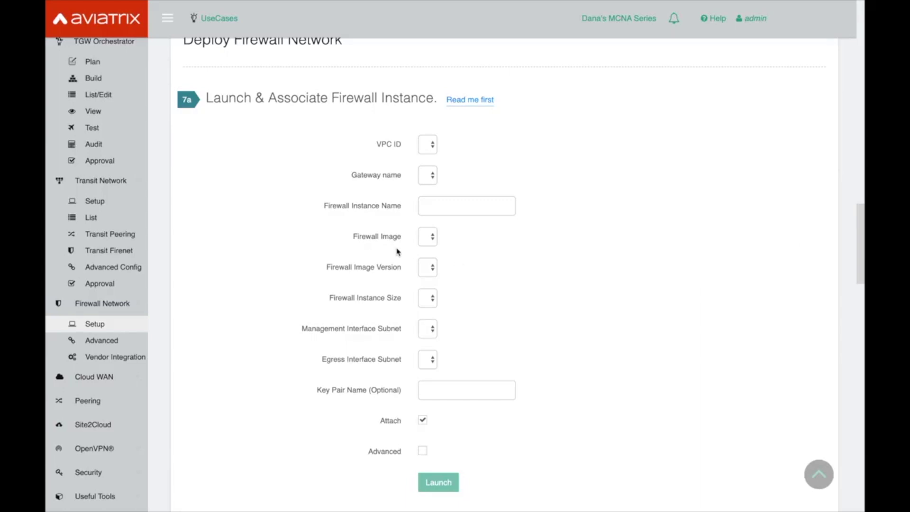
scroll(226, 268, down, 1)
View the Firewall Network Advanced page and the firewall Vendor Integration page
click(112, 341)
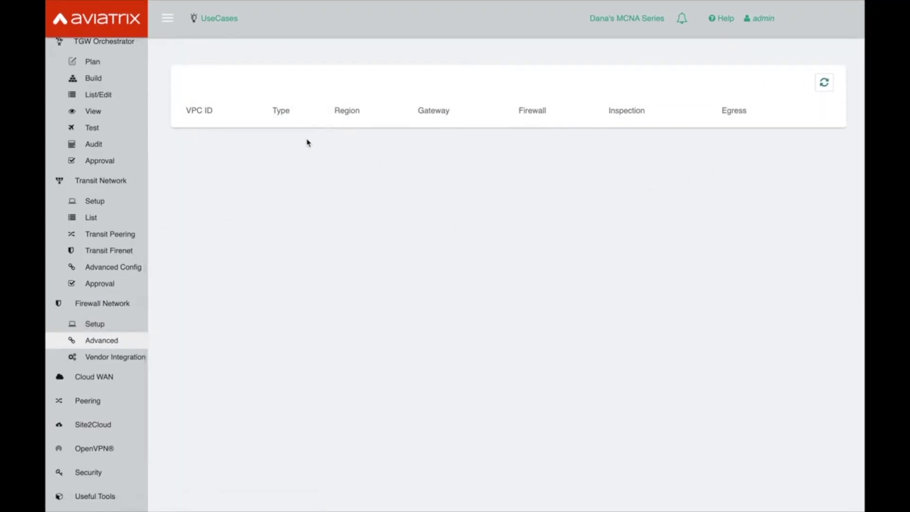
click(116, 358)
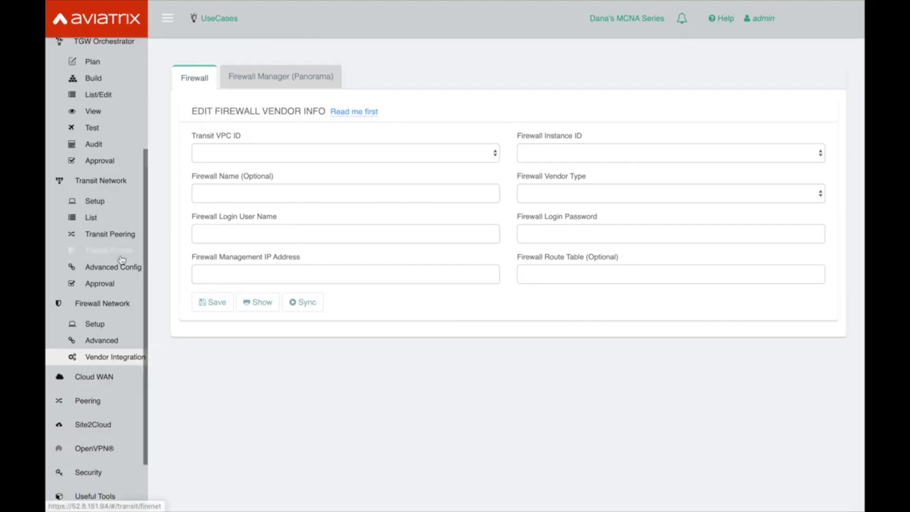
Examine the branch router registration fields of the Cloud WAN Register workflow, and open the Cloud WAN List/Edit page of registered branches
click(108, 377)
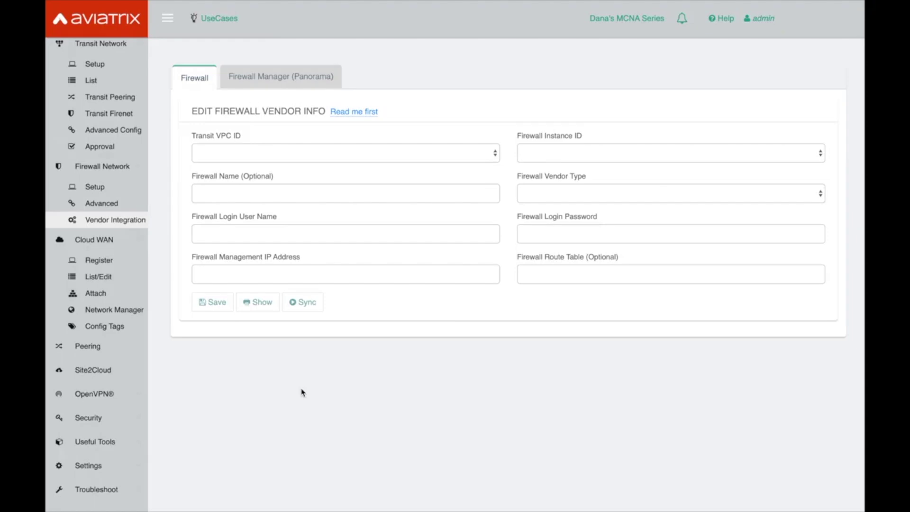
click(100, 260)
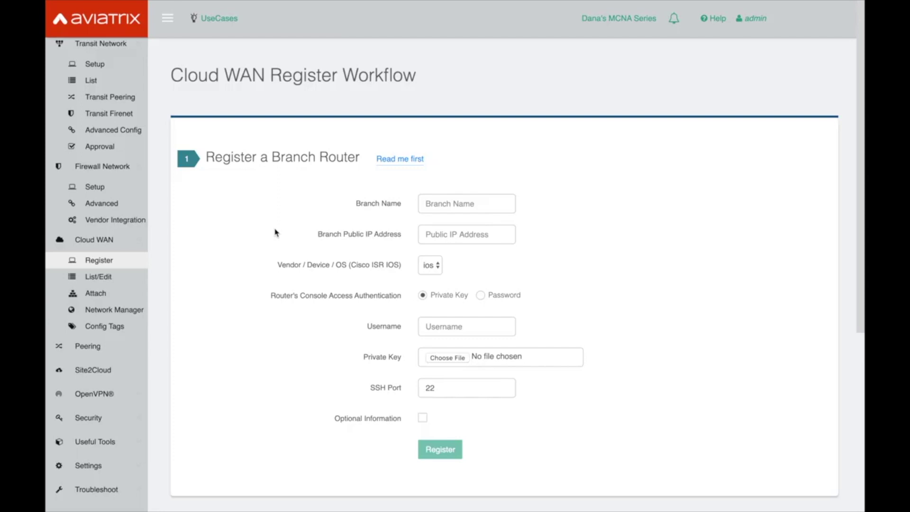
scroll(276, 233, down, 1)
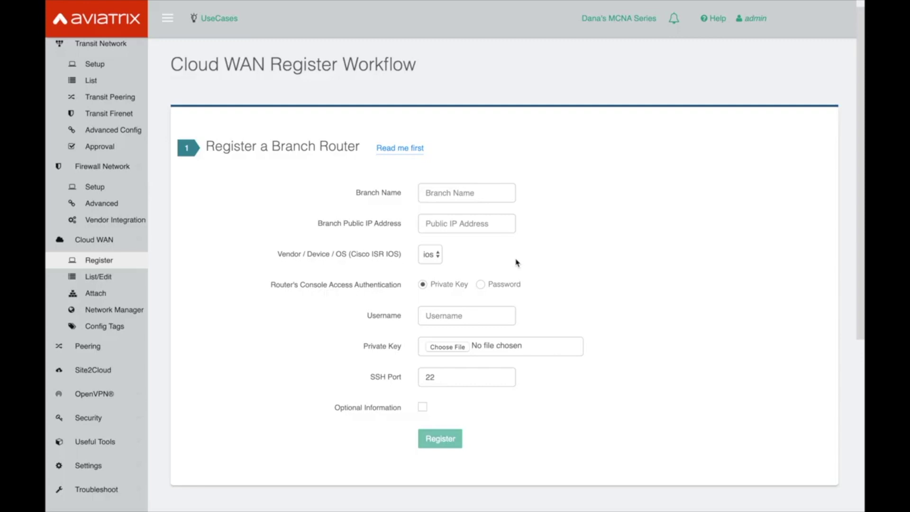
scroll(469, 227, down, 1)
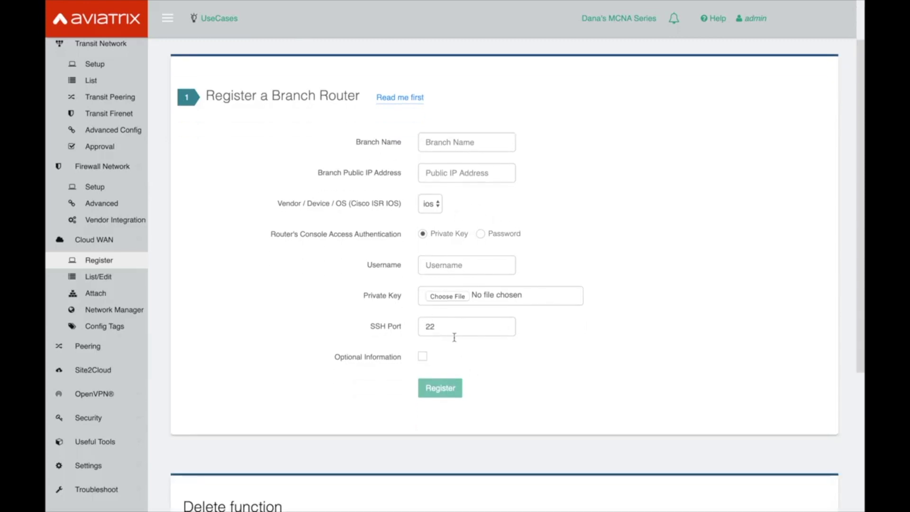
click(94, 279)
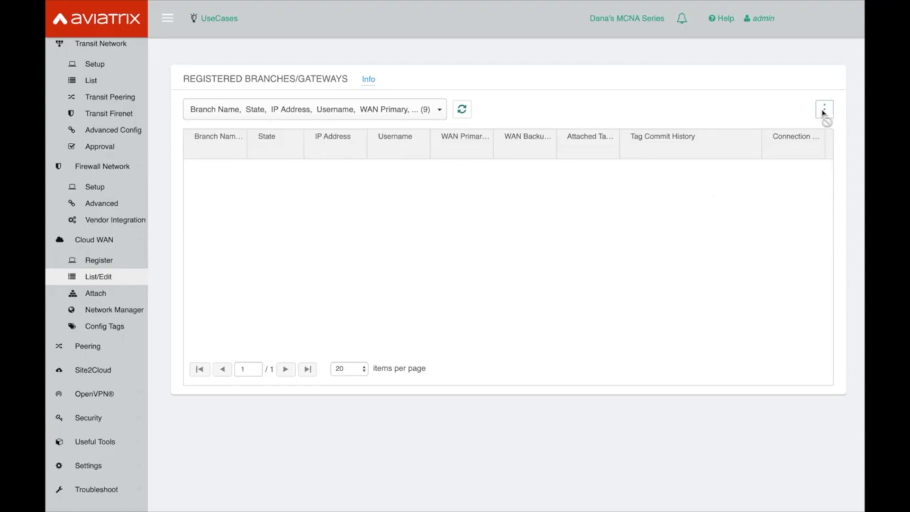
Examine the Cloud WAN Attach settings, comparing the Azure Virtual WAN and Aviatrix Transit Gateway options for attaching a branch to the cloud
click(116, 297)
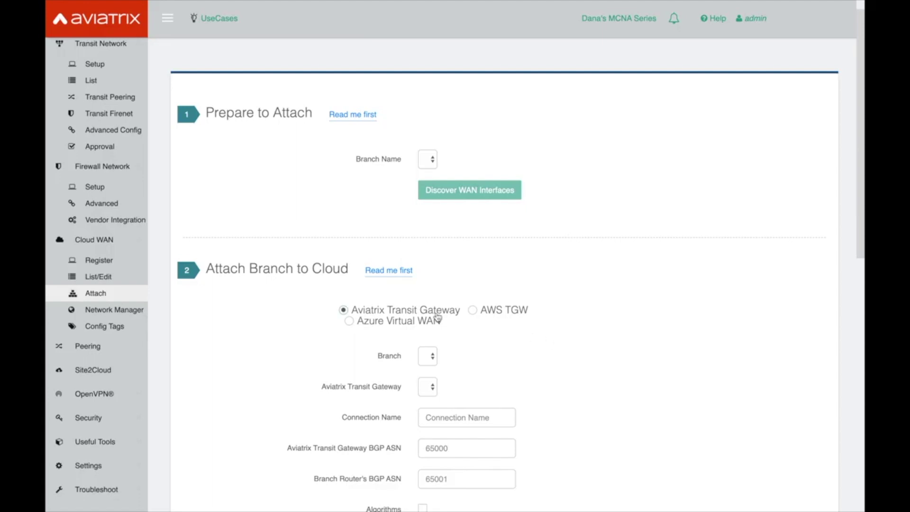
click(350, 322)
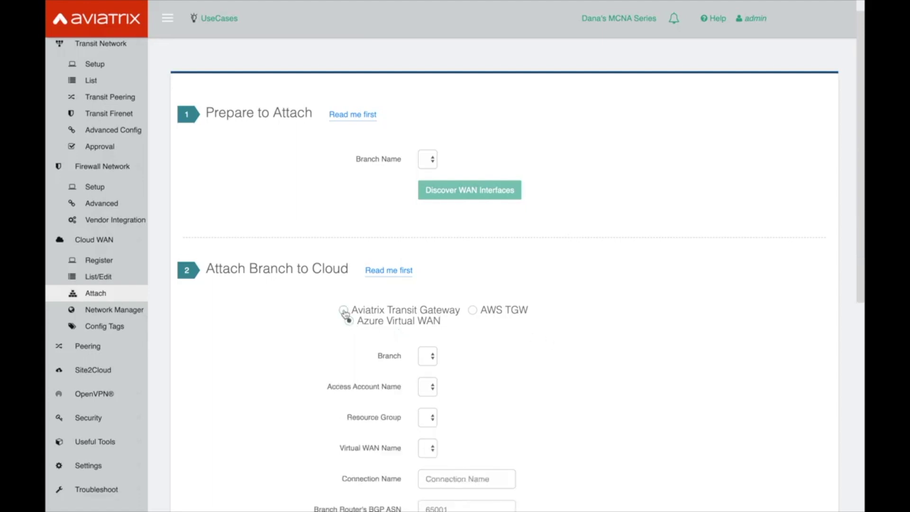
click(342, 310)
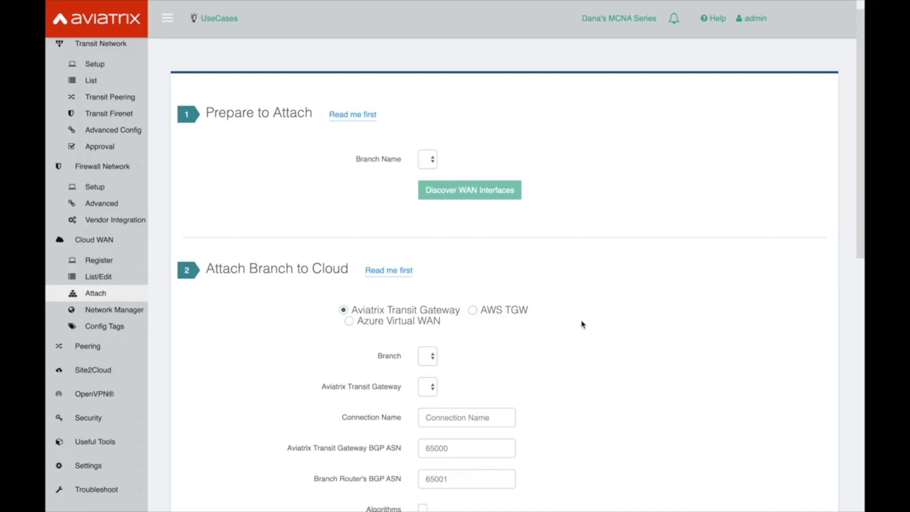
scroll(582, 324, down, 1)
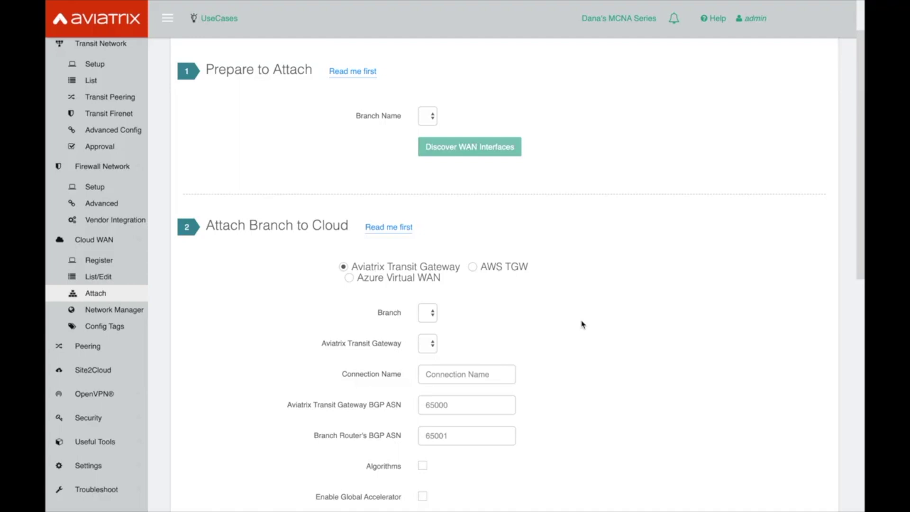
scroll(582, 325, down, 2)
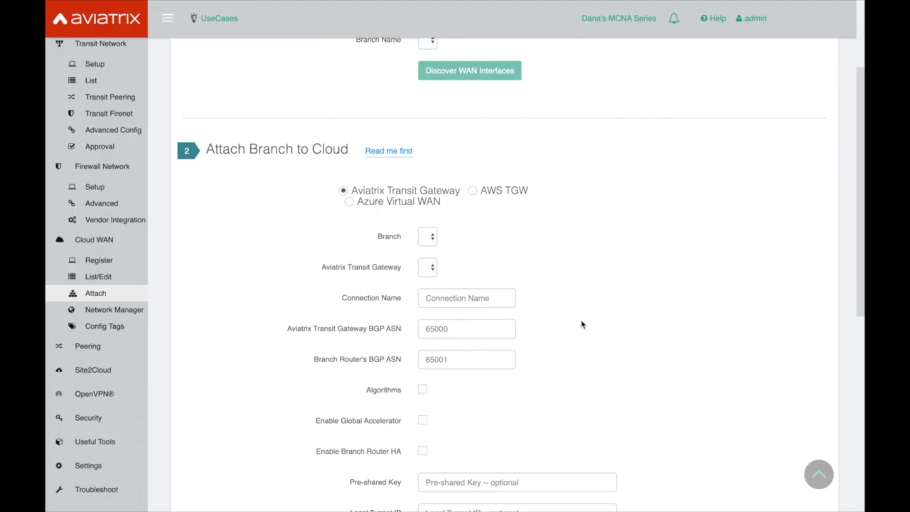
scroll(582, 324, down, 1)
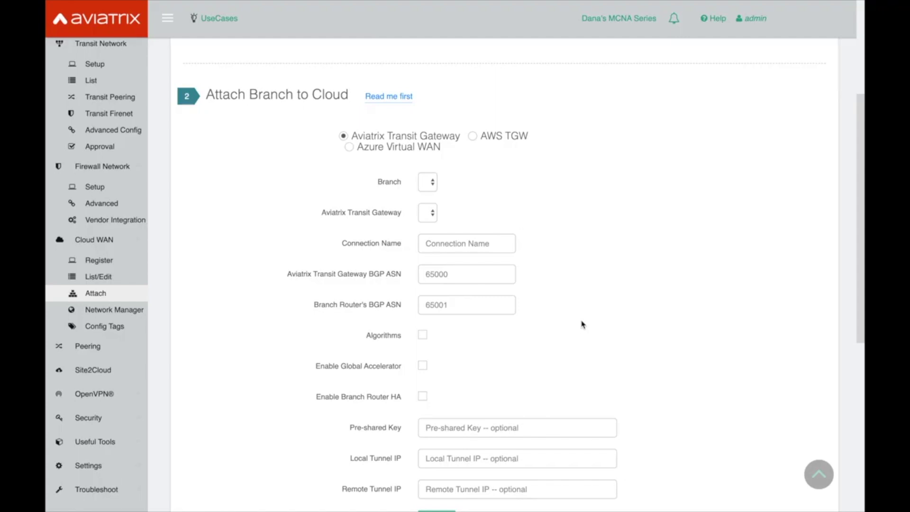
scroll(583, 323, down, 1)
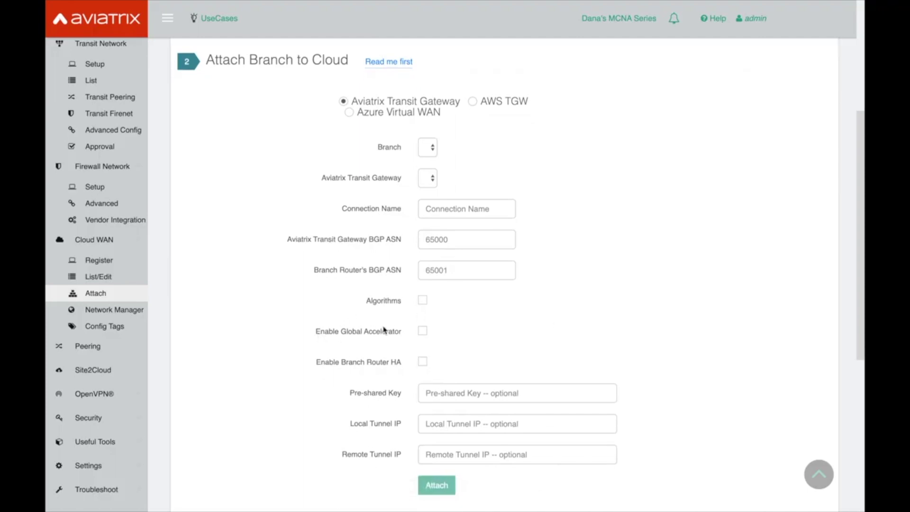
Expand and collapse the Algorithms settings for branch attachment, and view the Detach Branch from Cloud section
click(421, 301)
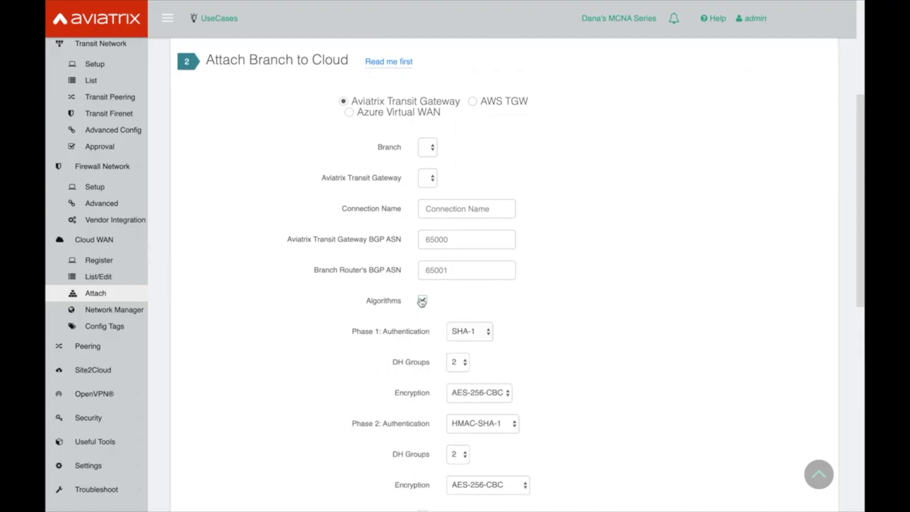
scroll(422, 298, down, 2)
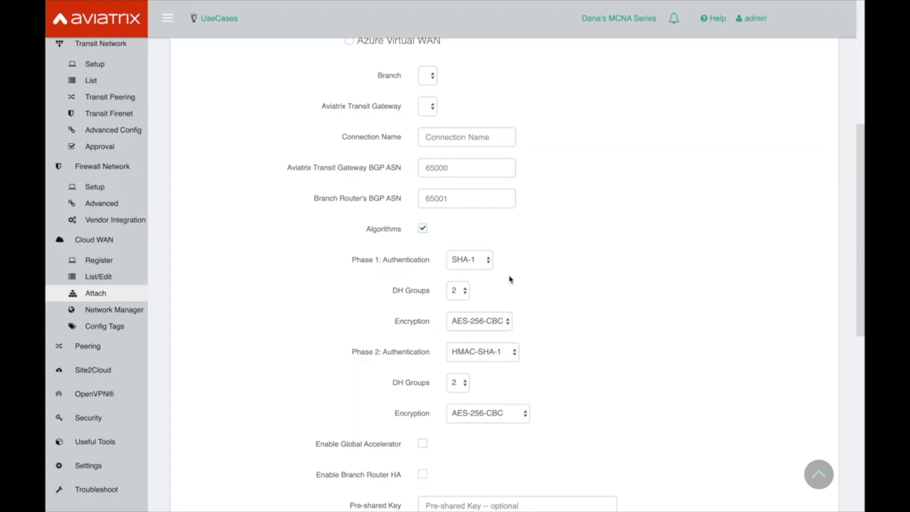
click(422, 229)
scroll(555, 332, down, 1)
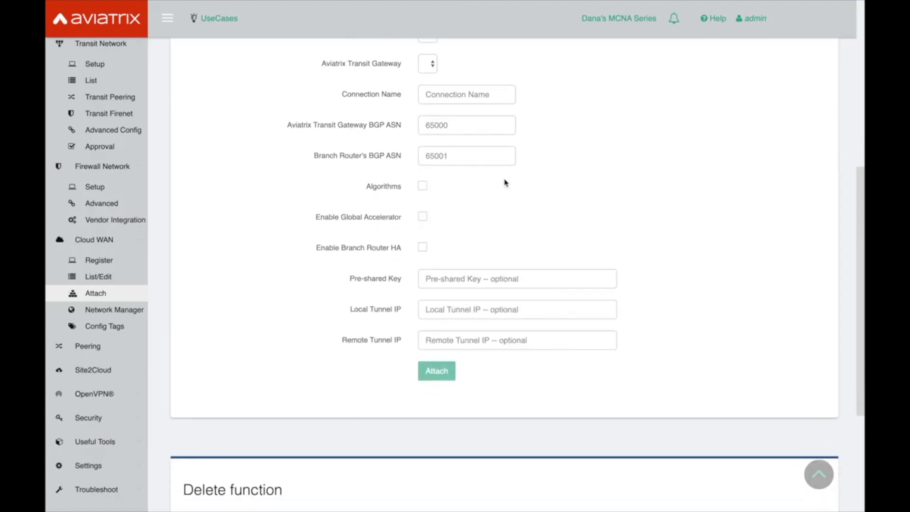
scroll(504, 183, up, 3)
scroll(504, 180, down, 6)
scroll(502, 178, down, 2)
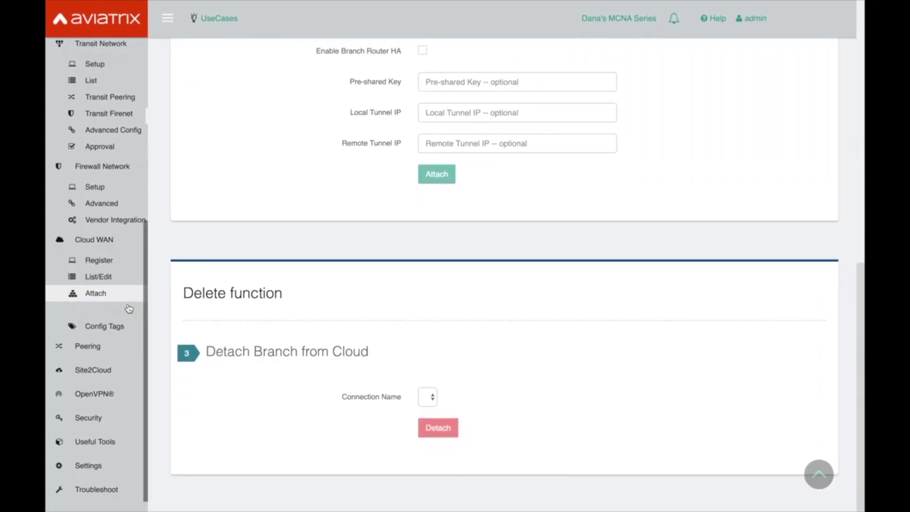
View the AWS Network Manager Integration workflow, revisiting the Cloud WAN Attach page in between
click(114, 309)
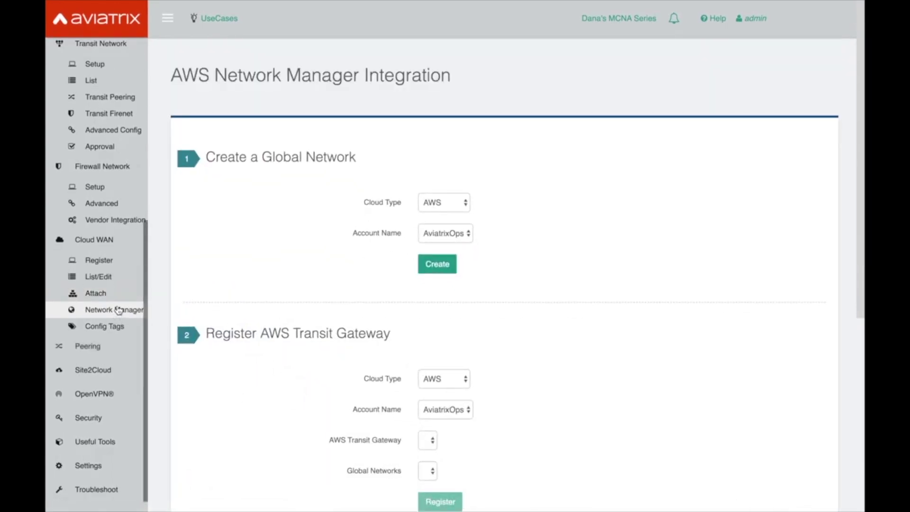
click(115, 293)
scroll(370, 348, down, 10)
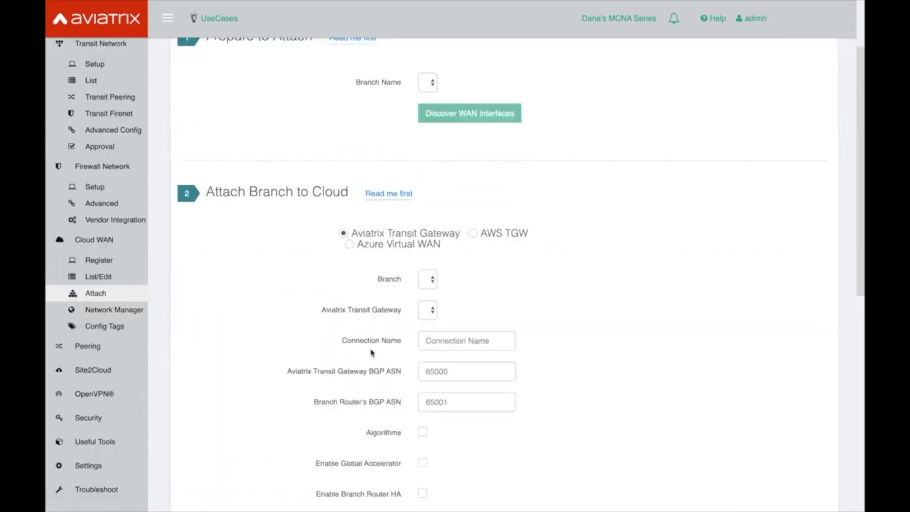
click(138, 311)
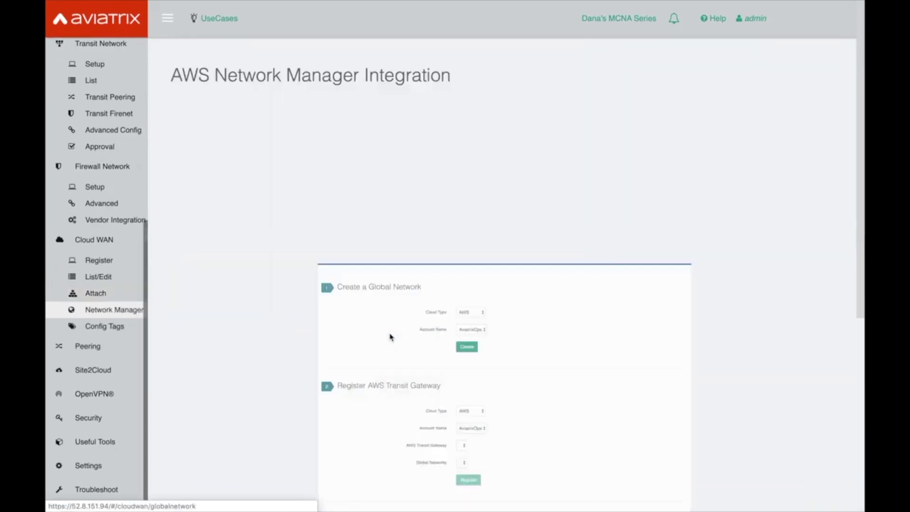
scroll(262, 335, down, 4)
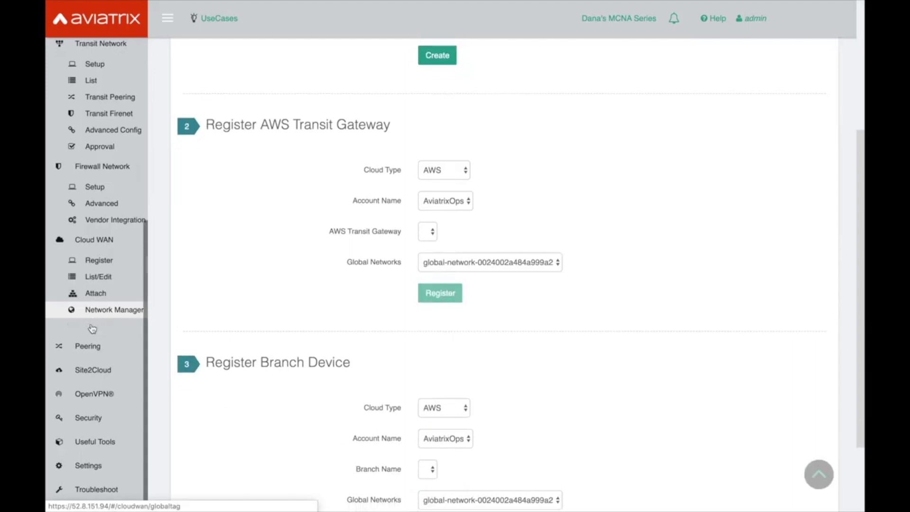
View the Cloud WAN Config Tags page, and revisit the registered branches list and the Network Manager page
click(109, 326)
scroll(126, 312, down, 2)
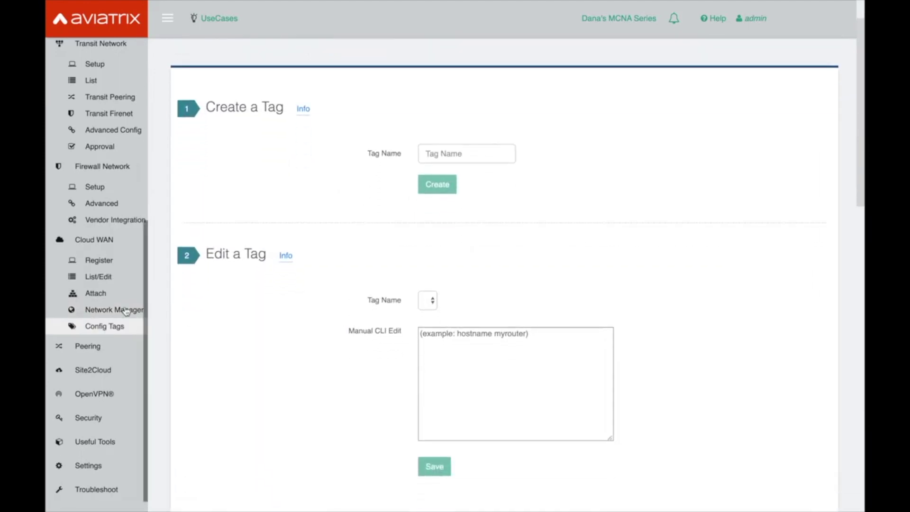
click(111, 278)
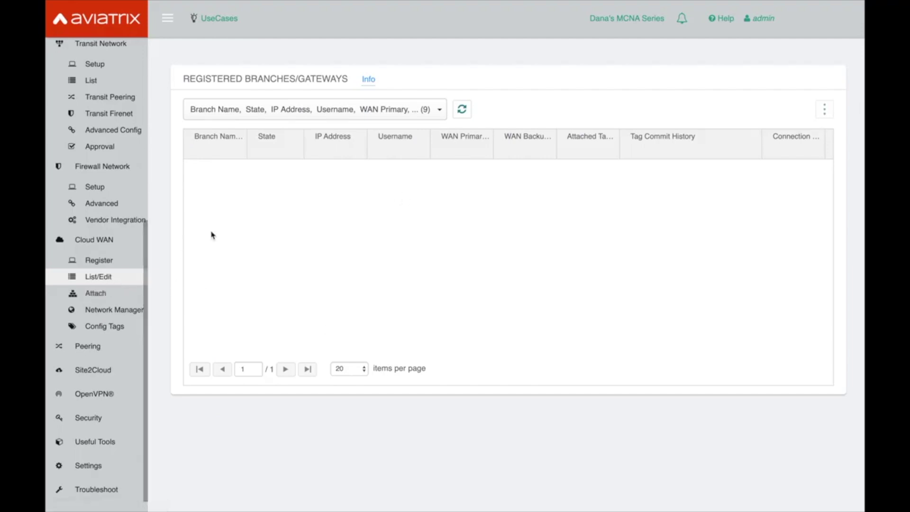
click(120, 315)
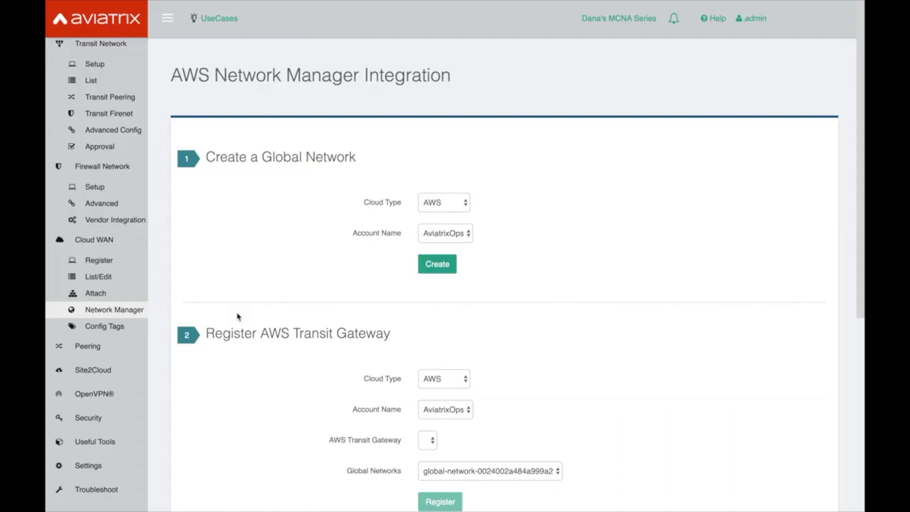
On the Configuration Tags page, enter "banner" as the new tag's name and "banner motd" as the manual CLI text
click(119, 327)
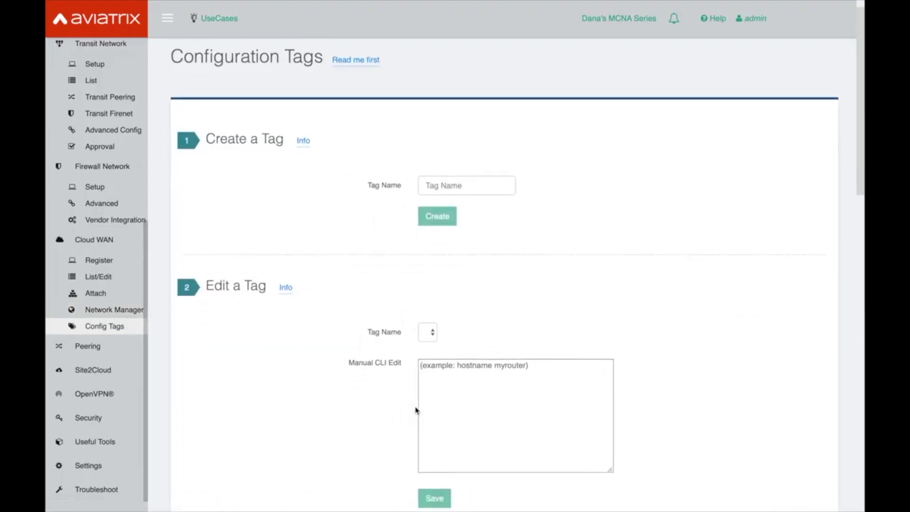
scroll(416, 409, down, 1)
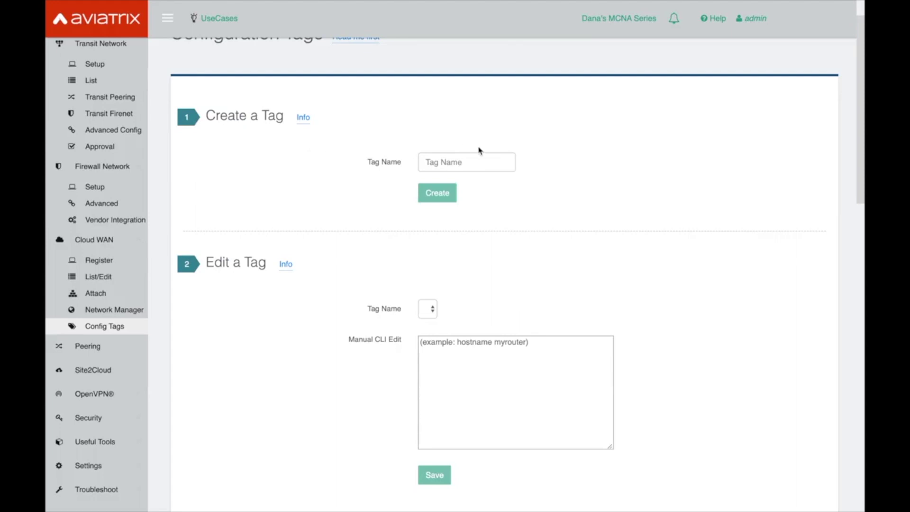
click(455, 163)
text(banner)
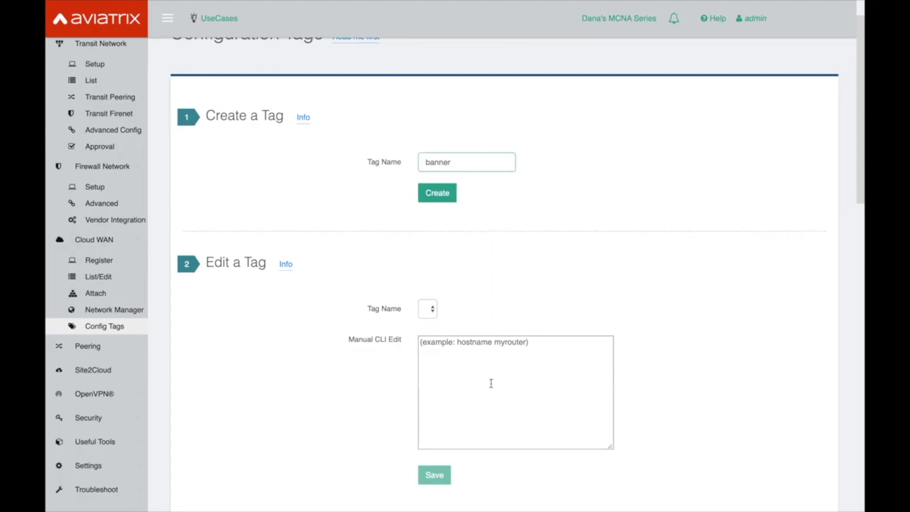
click(458, 355)
text(banner motd)
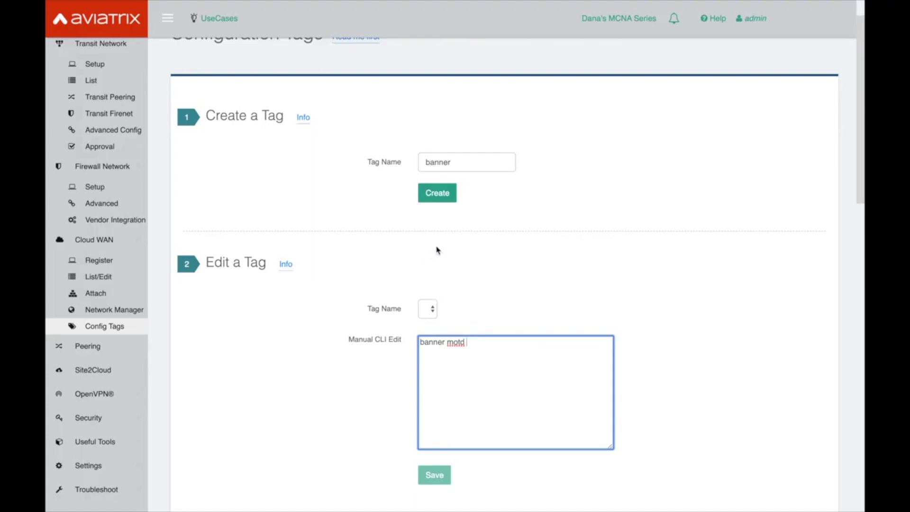
Examine the Configuration Tags sections for attaching a tag to branch devices, committing it and deleting it
scroll(437, 250, down, 10)
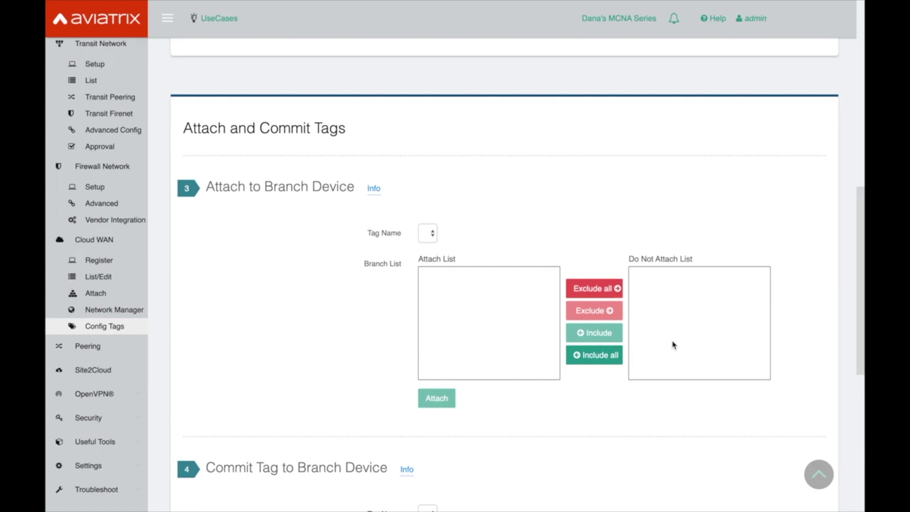
scroll(673, 344, down, 8)
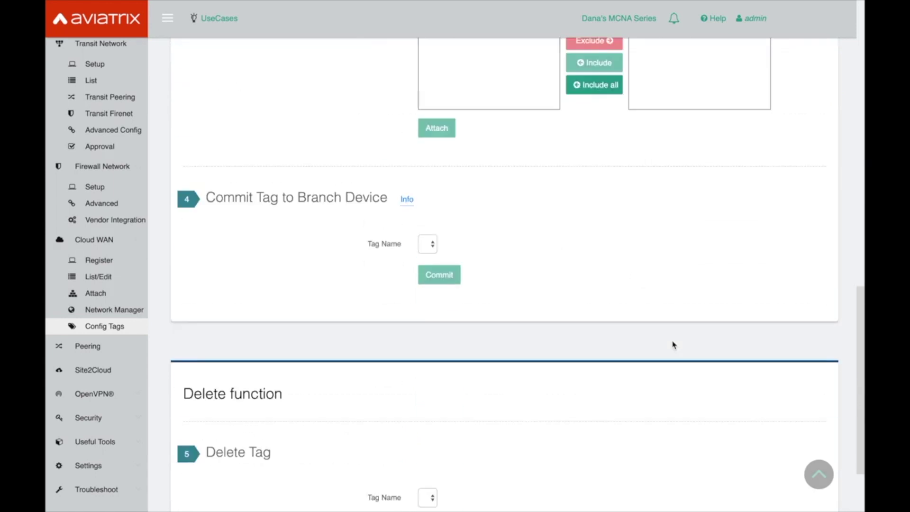
scroll(674, 345, up, 10)
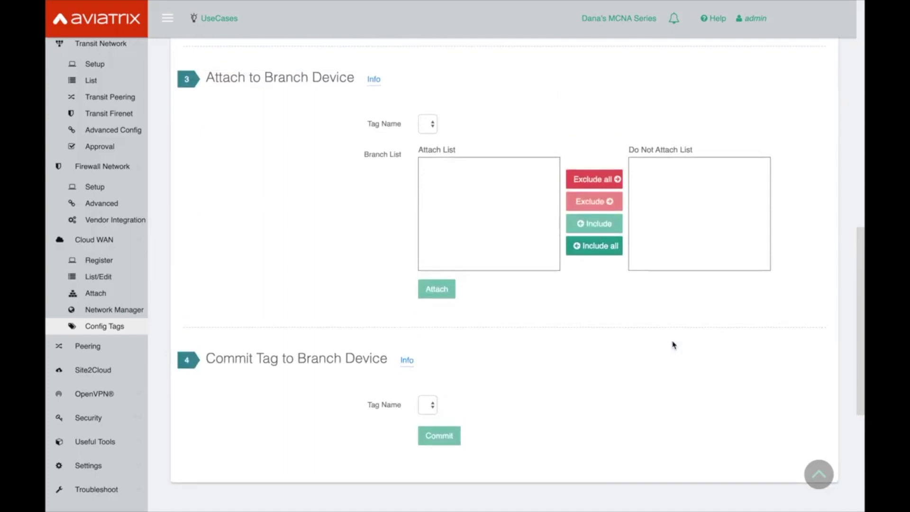
scroll(674, 344, up, 8)
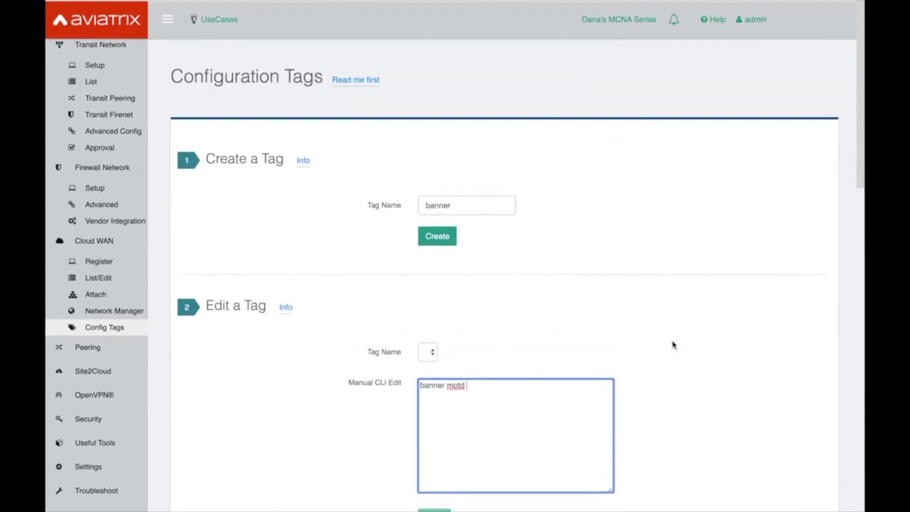
scroll(297, 269, down, 2)
Examine the Network Manager steps for creating a global network and registering an AWS Transit Gateway
click(124, 310)
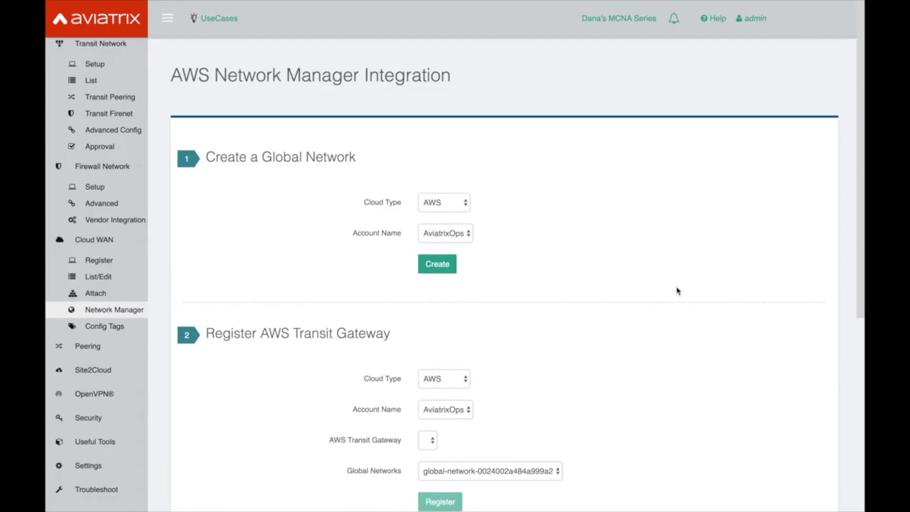
scroll(678, 290, down, 3)
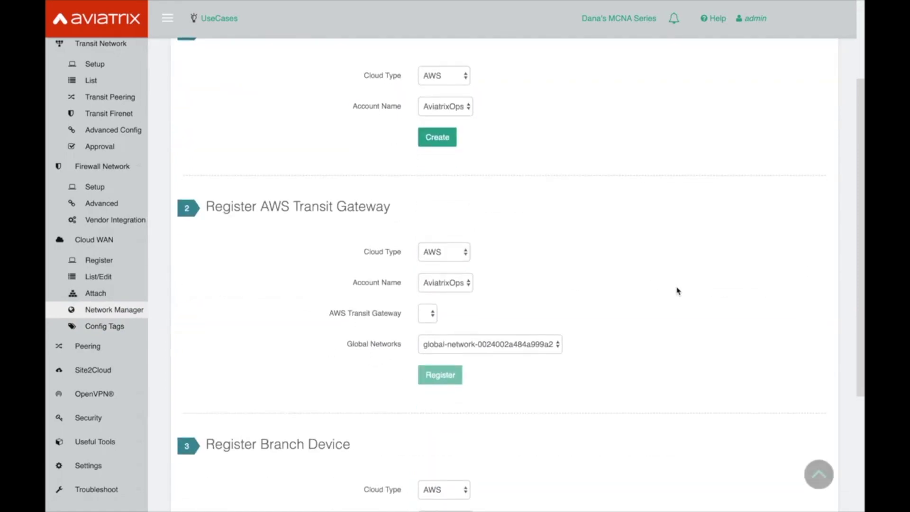
Review the AWS Network Manager integration sections for creating a global network, registering a transit gateway and registering a branch device
scroll(678, 290, down, 3)
scroll(678, 291, up, 6)
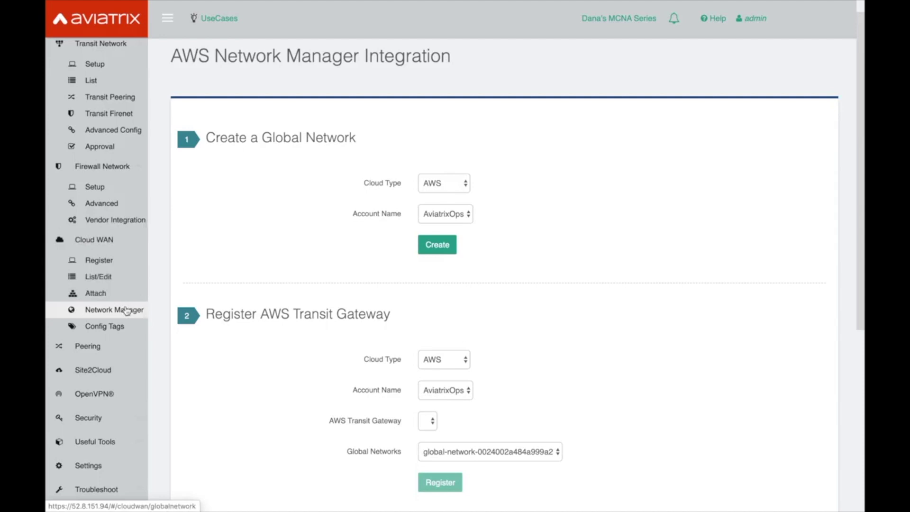
scroll(286, 316, down, 3)
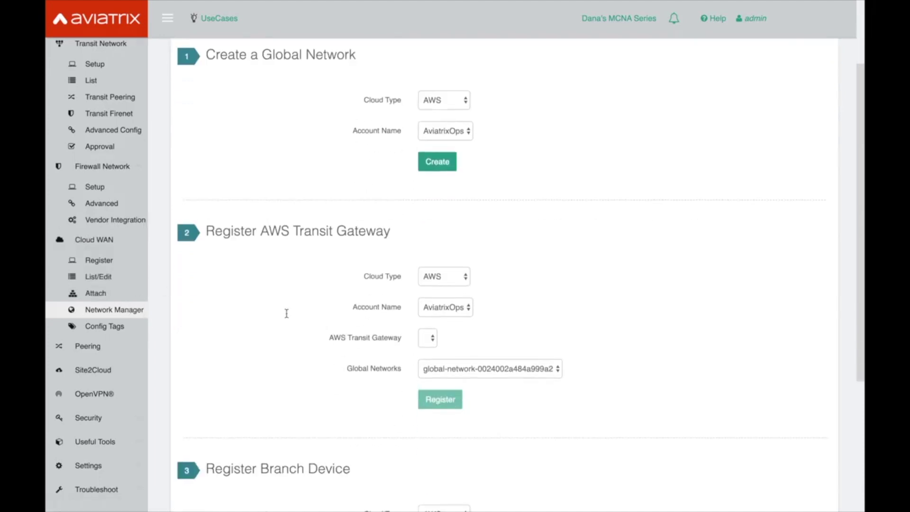
scroll(287, 317, down, 1)
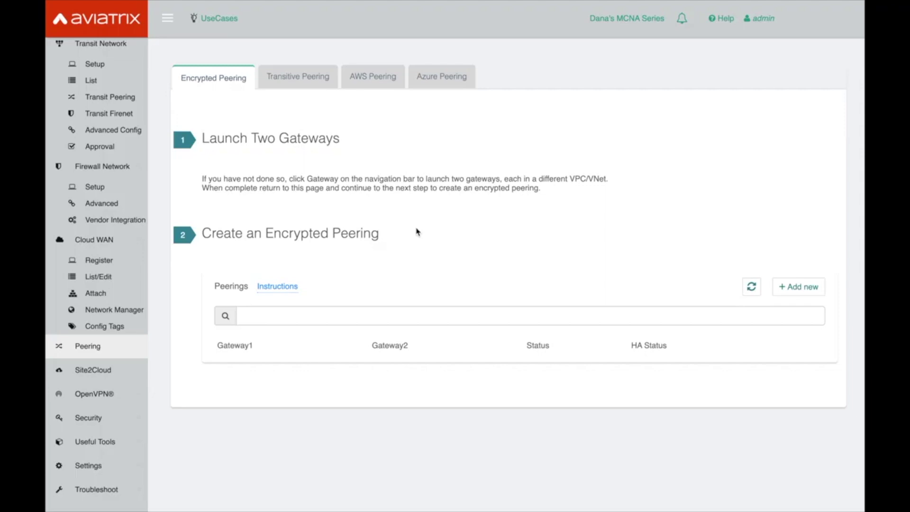
Open a new encrypted peering form, inspect its Gateway1 and Gateway2 choices, and close it without creating a peering
click(799, 287)
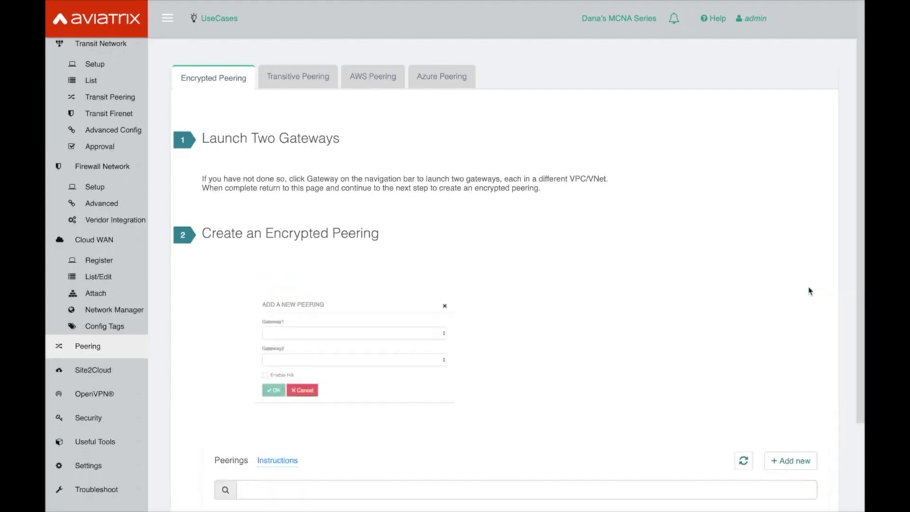
scroll(482, 280, down, 1)
click(402, 297)
click(400, 297)
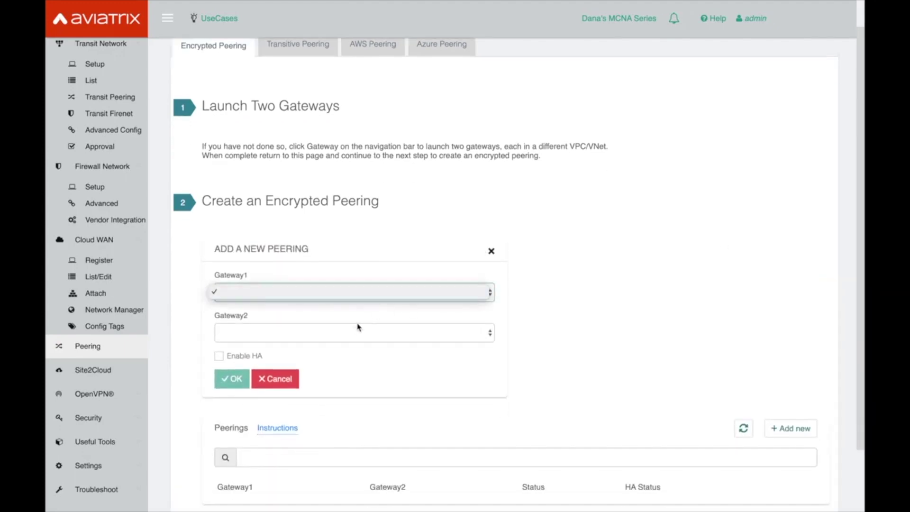
click(356, 330)
click(334, 332)
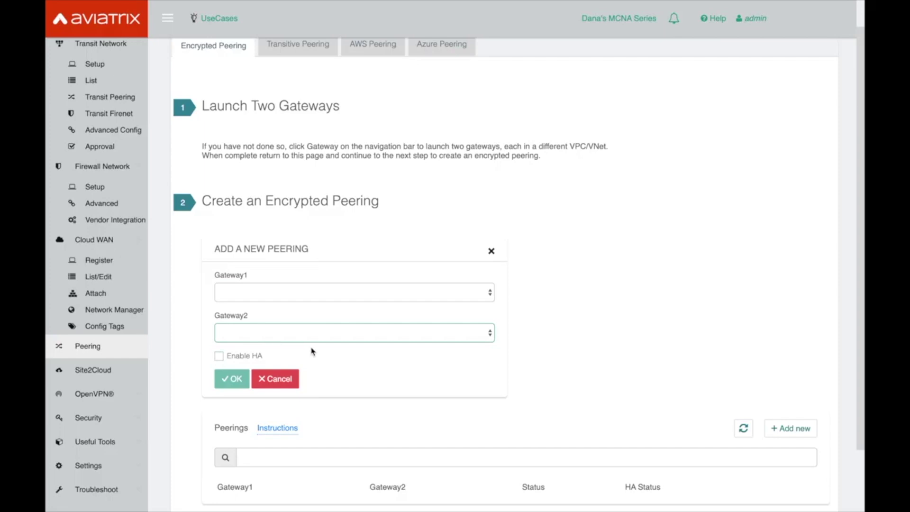
scroll(312, 351, down, 1)
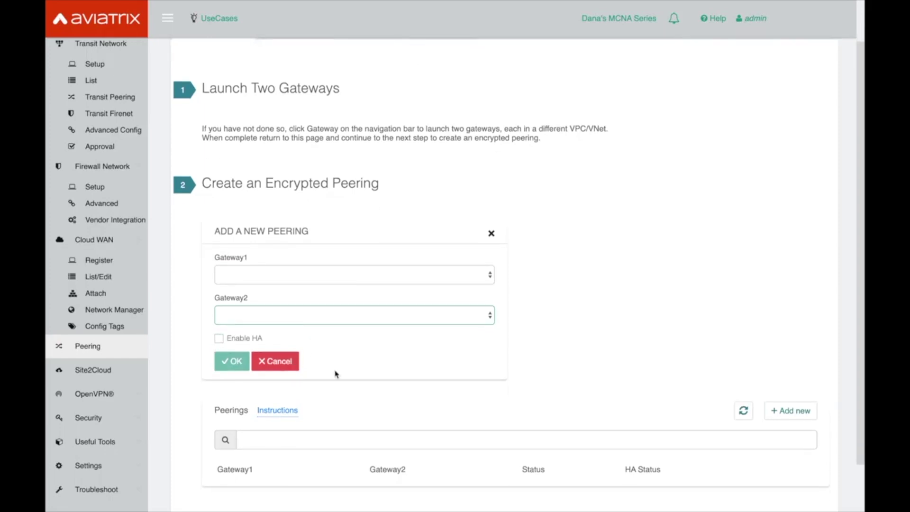
click(491, 233)
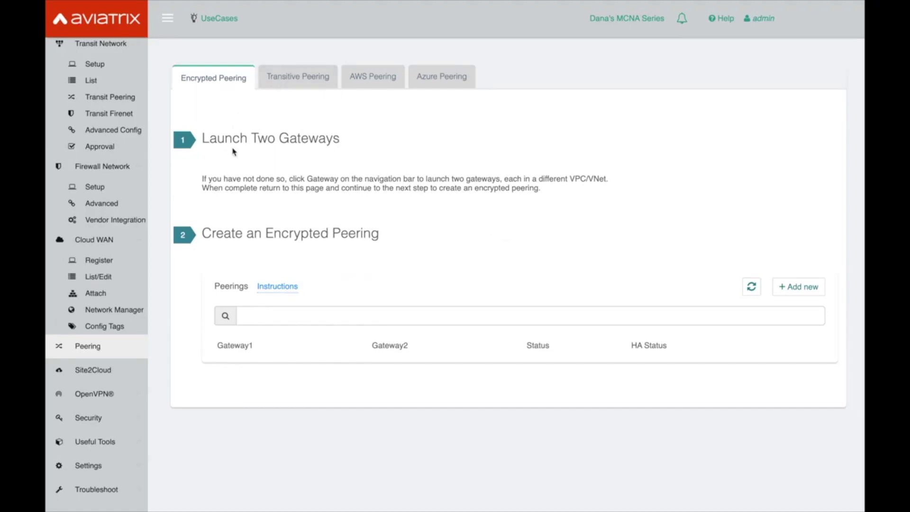
drag(204, 138, 287, 137)
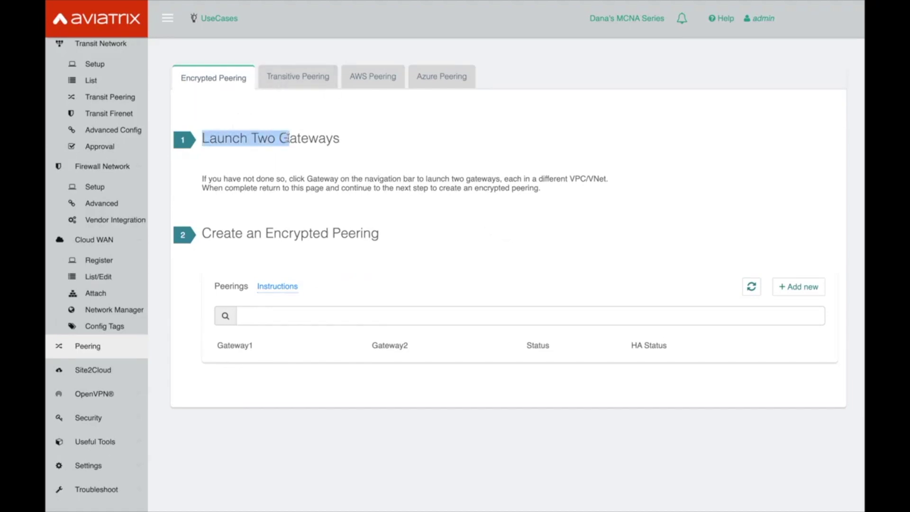
click(287, 137)
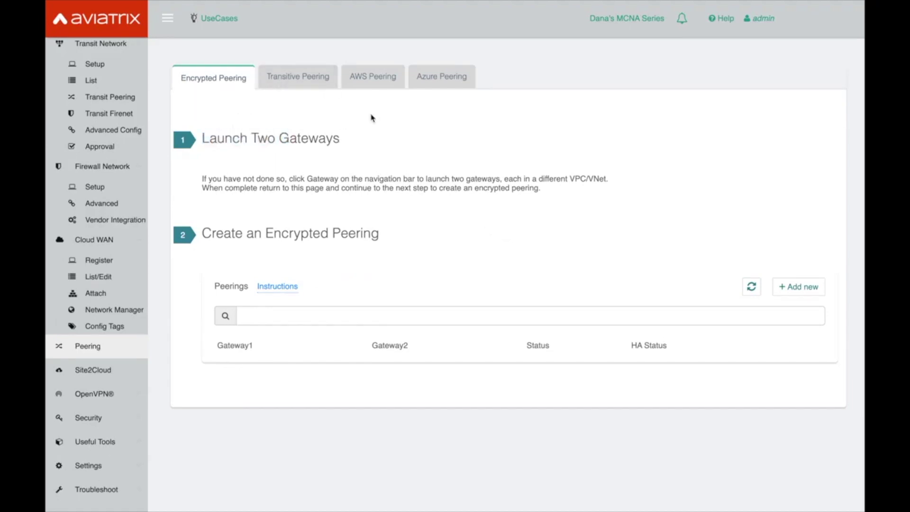
Examine the AWS and Azure peering pages, opening the new peering form on each to view its settings
click(348, 72)
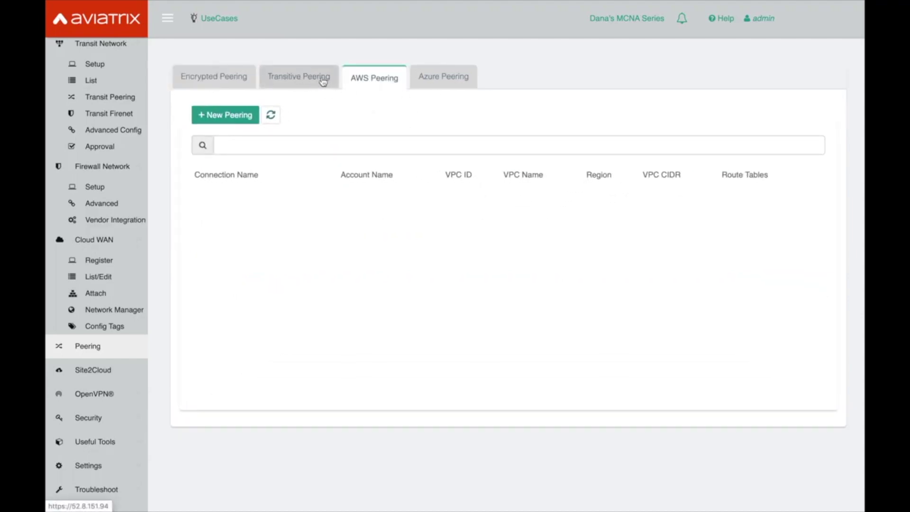
click(456, 84)
click(378, 80)
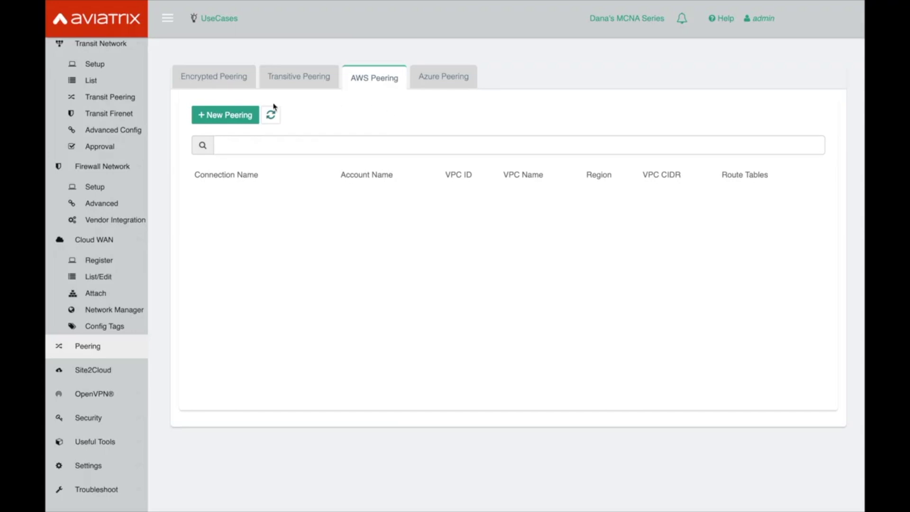
click(255, 115)
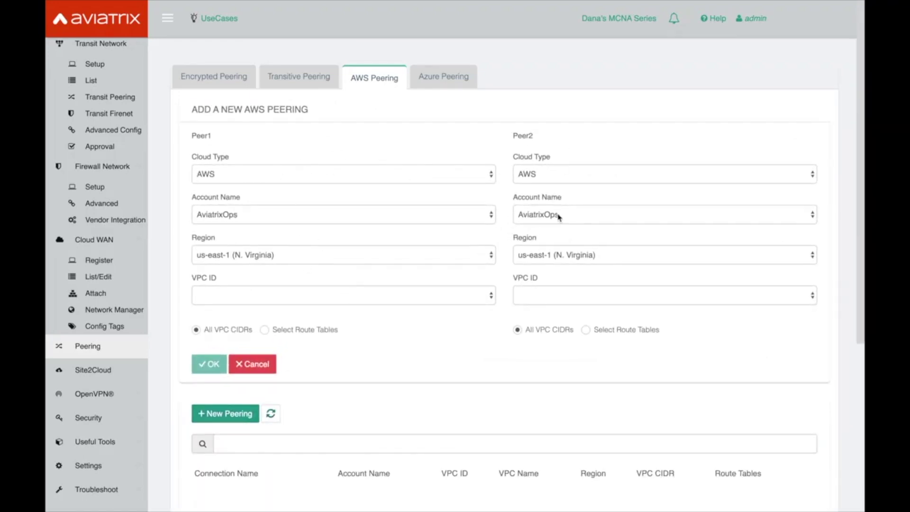
click(448, 83)
click(229, 114)
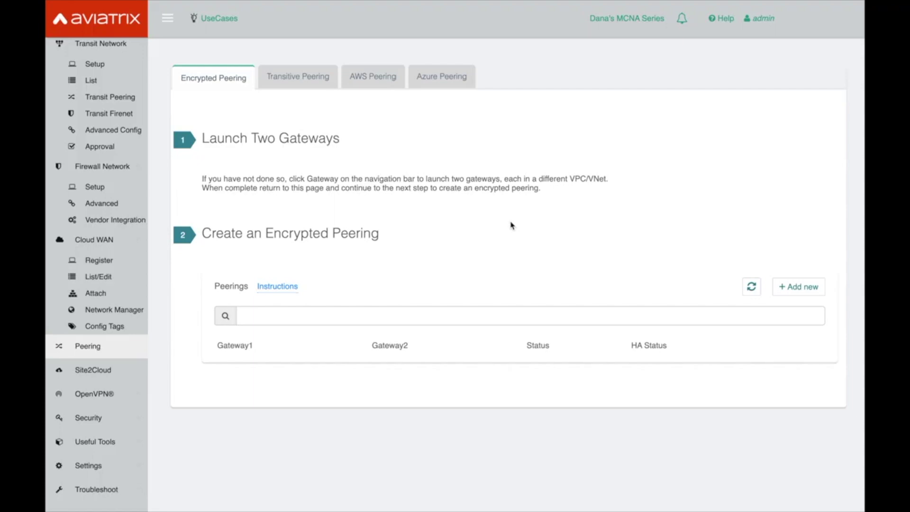
Go to Site2Cloud and open the form for adding a new connection
click(96, 370)
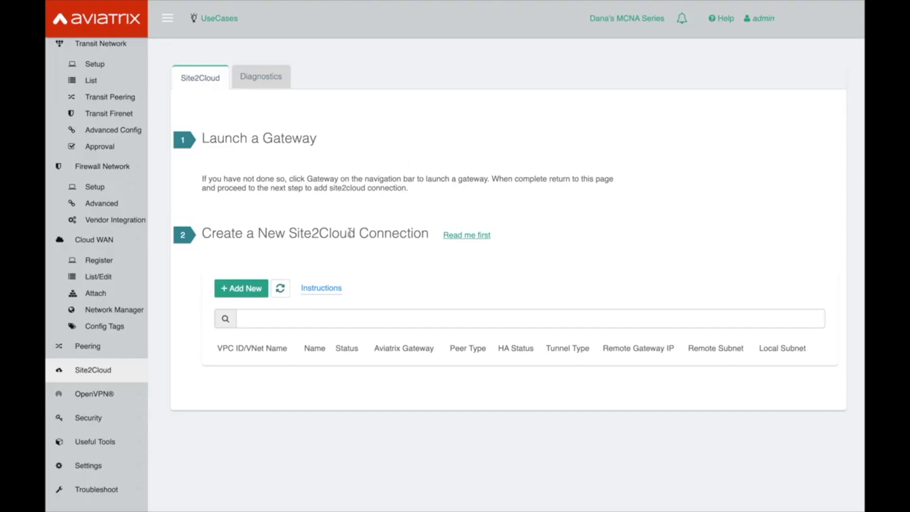
click(255, 288)
scroll(445, 291, down, 3)
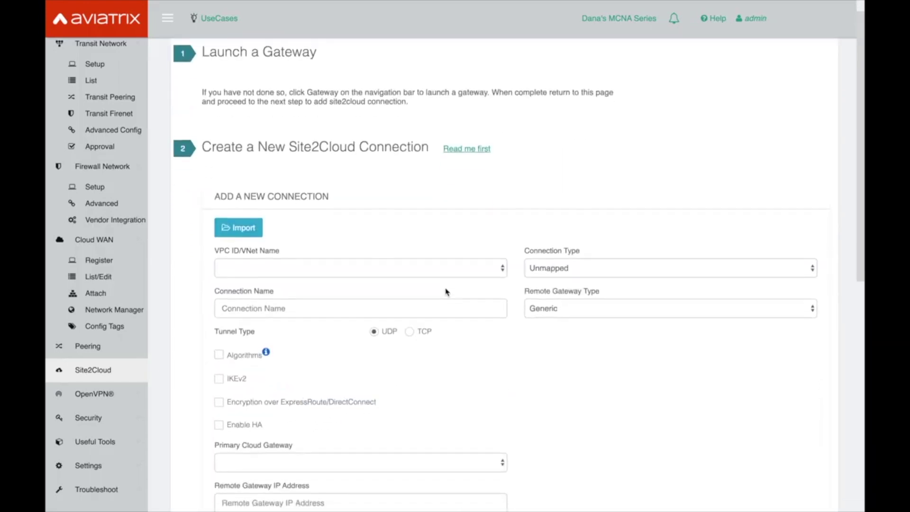
Inspect the available VPC ID/VNet Name, Connection Type and Remote Gateway Type options without changing the selections
click(336, 229)
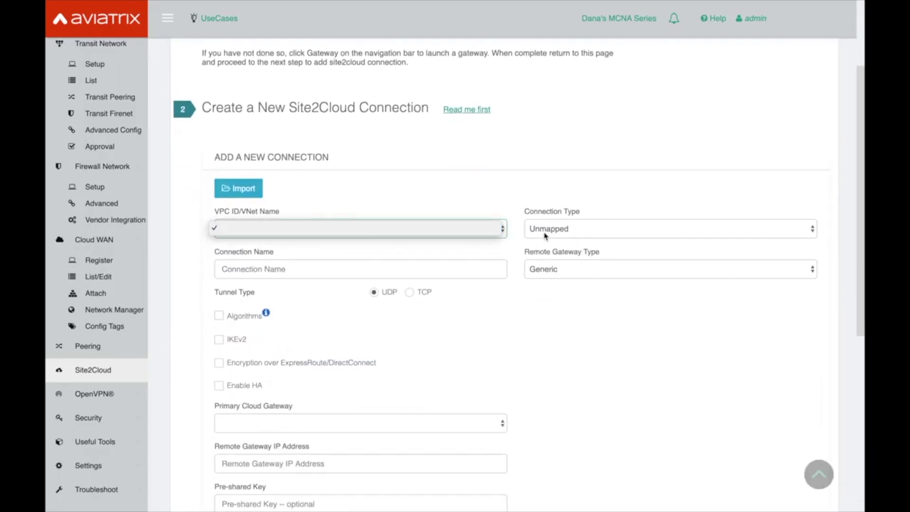
click(568, 230)
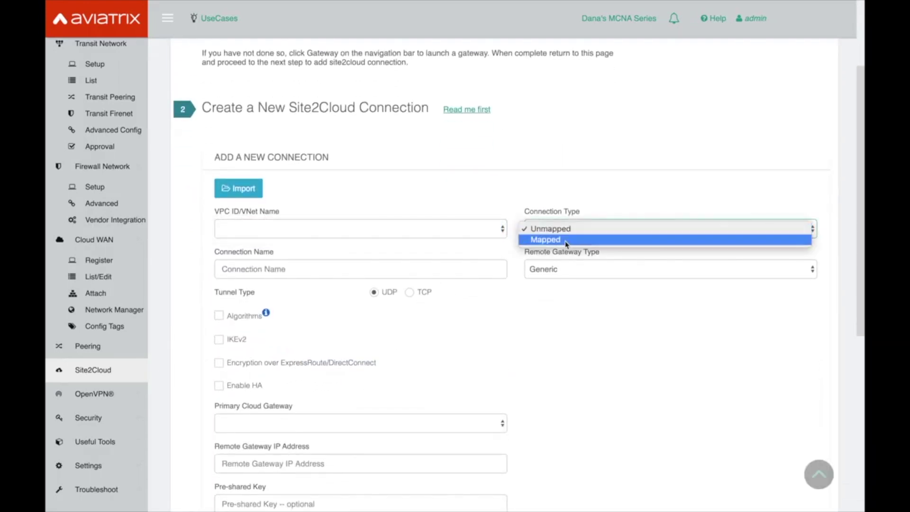
click(599, 172)
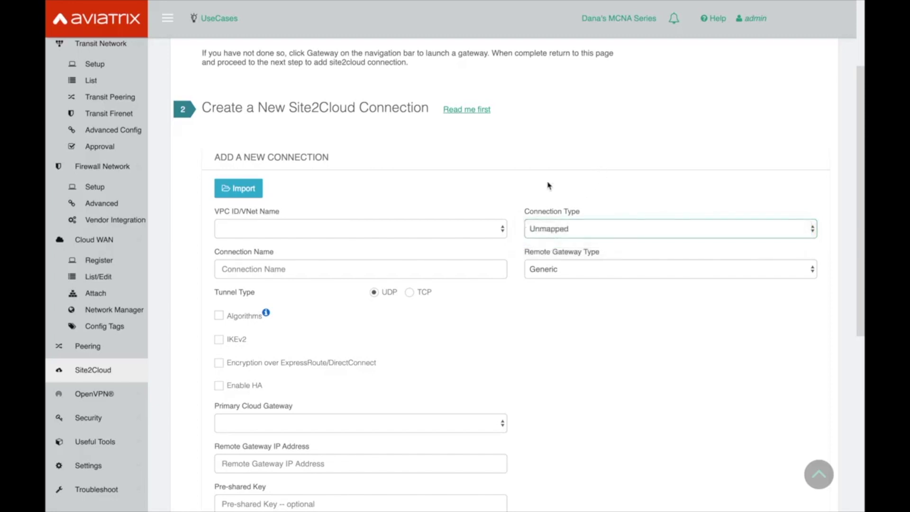
click(586, 290)
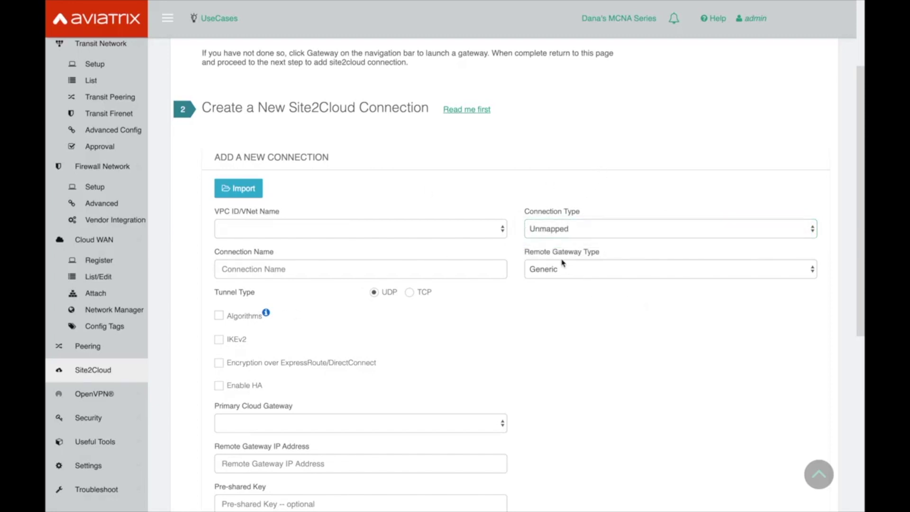
click(556, 274)
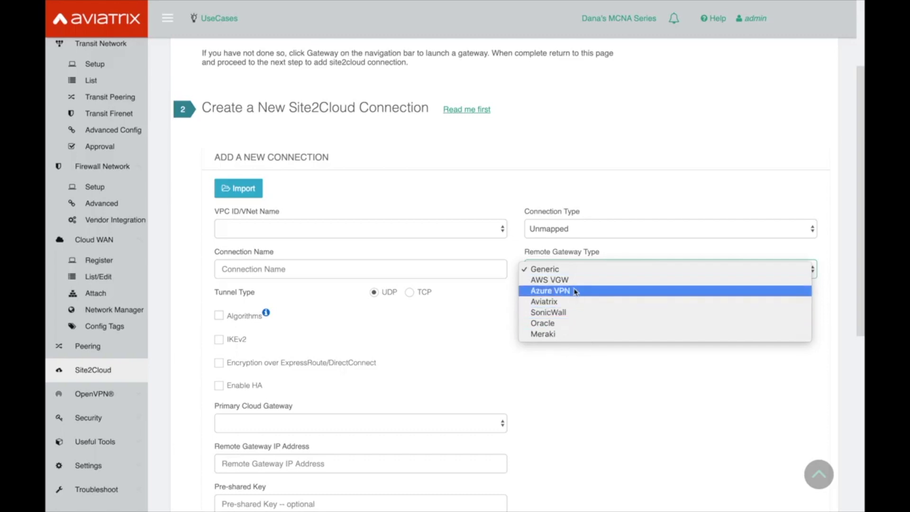
click(538, 369)
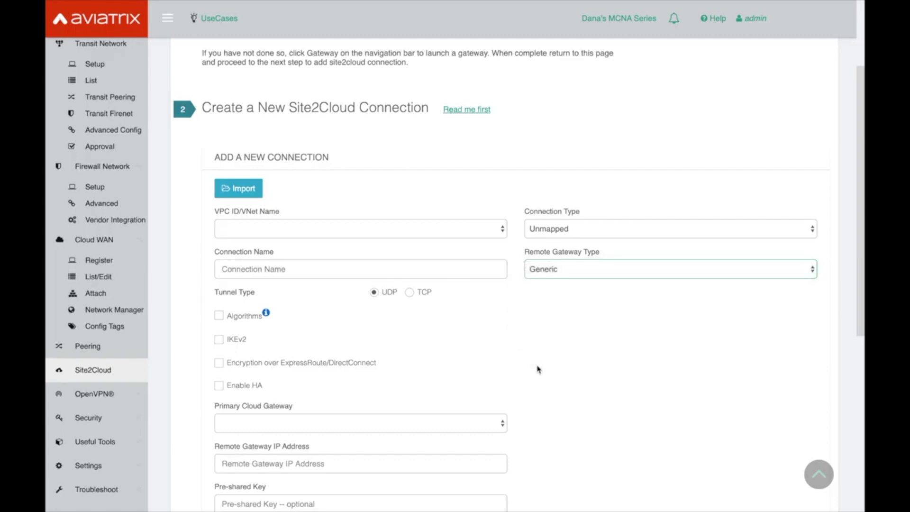
Examine the rest of the new Site2Cloud connection form, including tunnel type, encryption options, gateway, pre-shared key and subnet fields
scroll(537, 369, down, 1)
scroll(484, 370, down, 2)
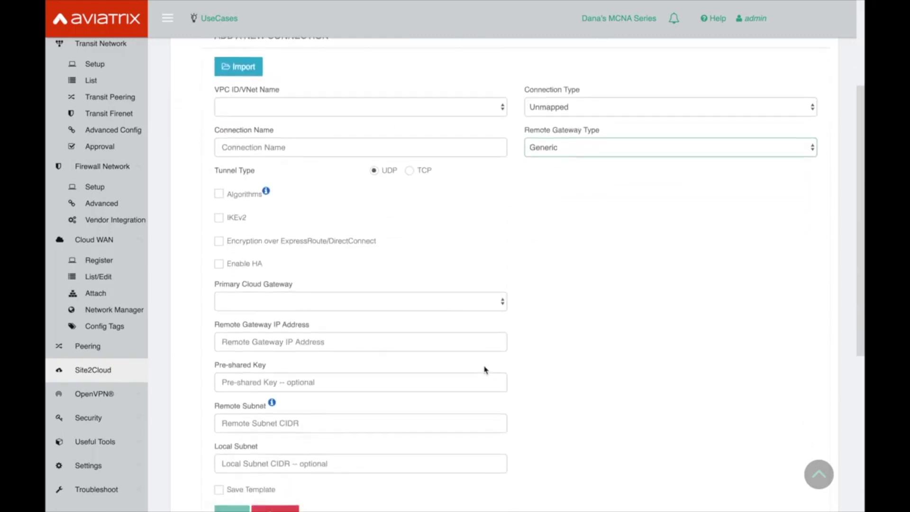
scroll(484, 370, down, 2)
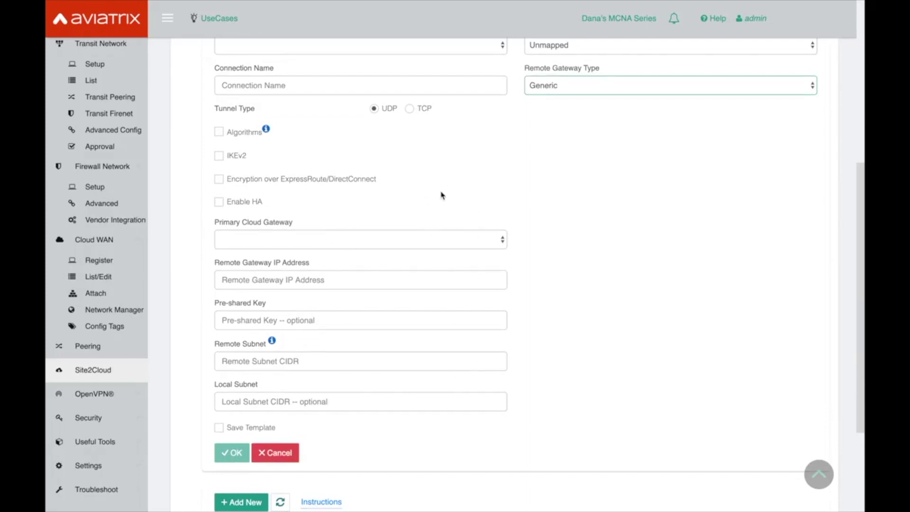
scroll(440, 195, down, 1)
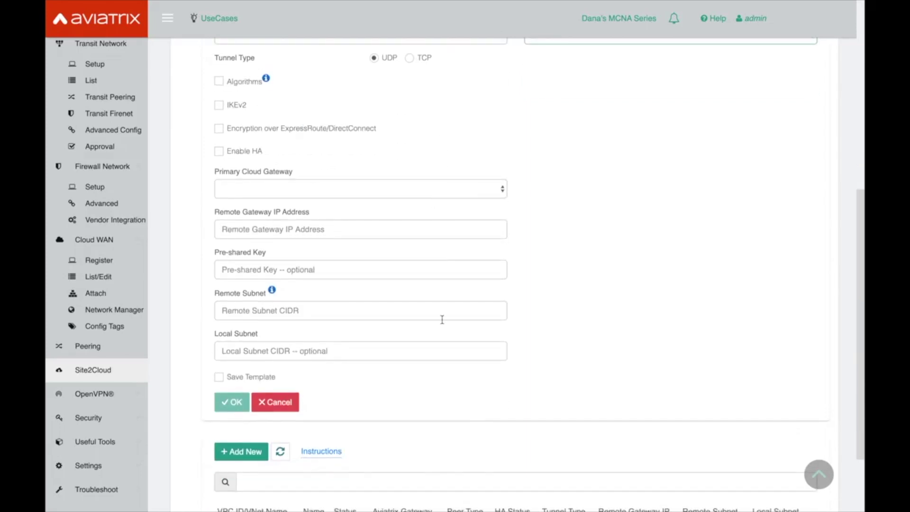
scroll(440, 318, down, 2)
scroll(443, 327, up, 4)
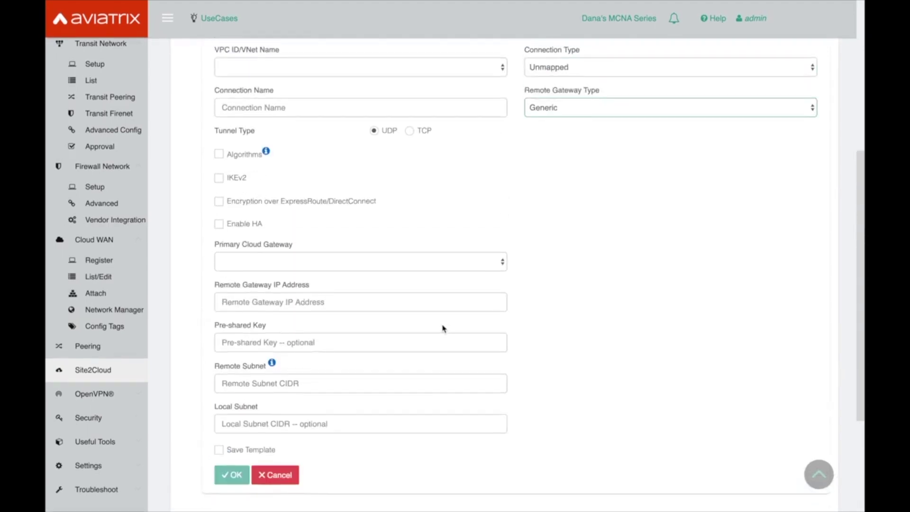
scroll(442, 328, up, 3)
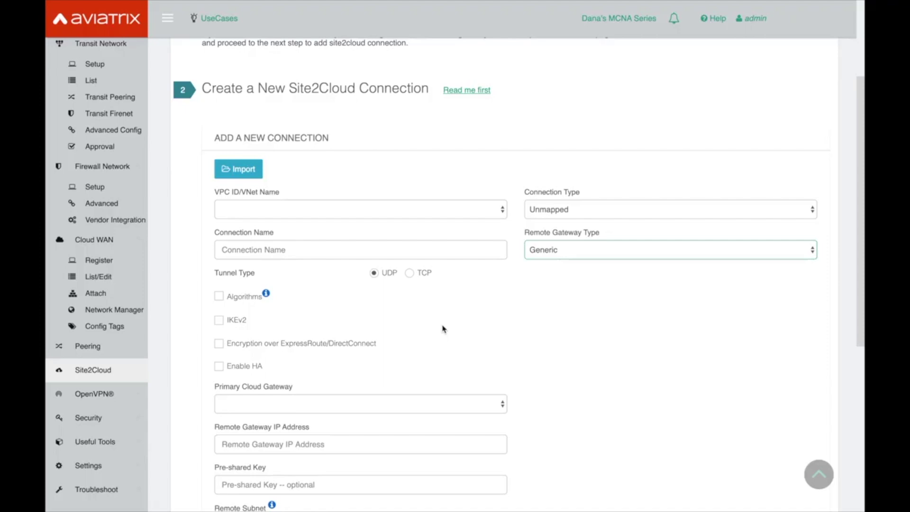
scroll(442, 328, down, 4)
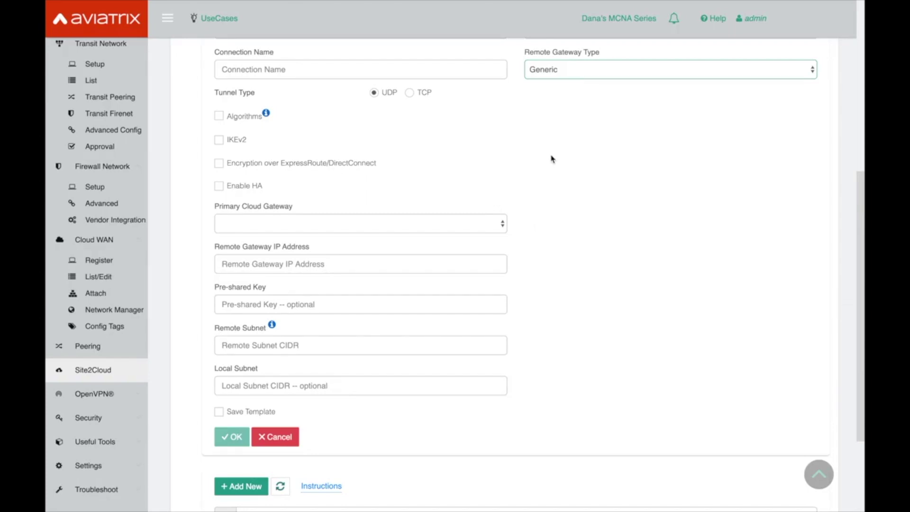
scroll(550, 159, down, 4)
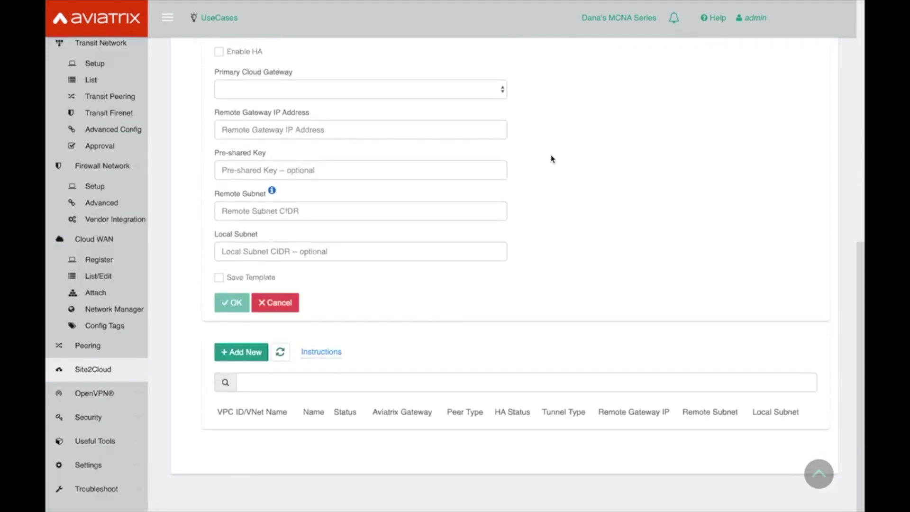
scroll(551, 159, up, 9)
scroll(551, 166, up, 1)
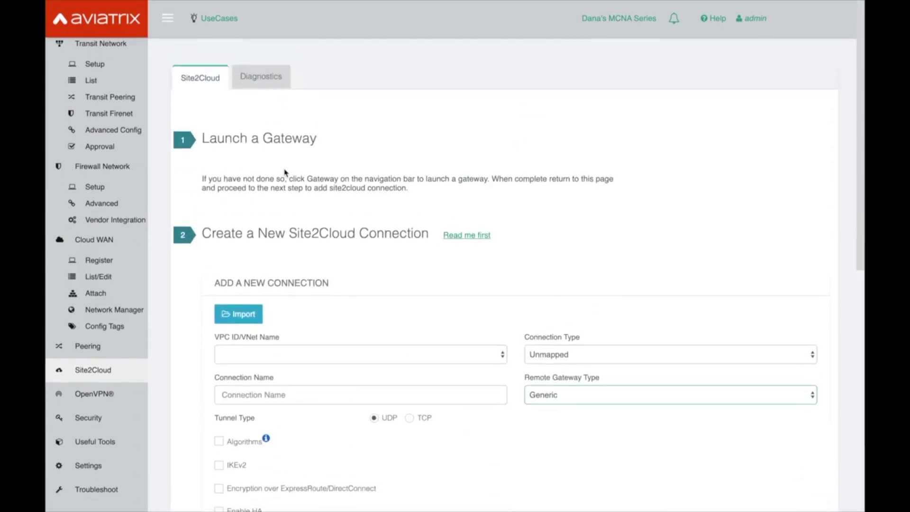
scroll(284, 172, down, 4)
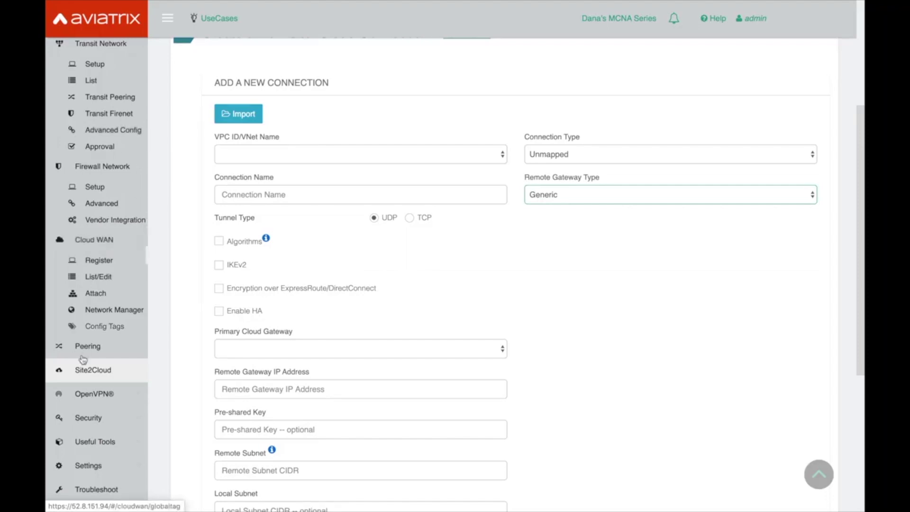
scroll(240, 369, down, 5)
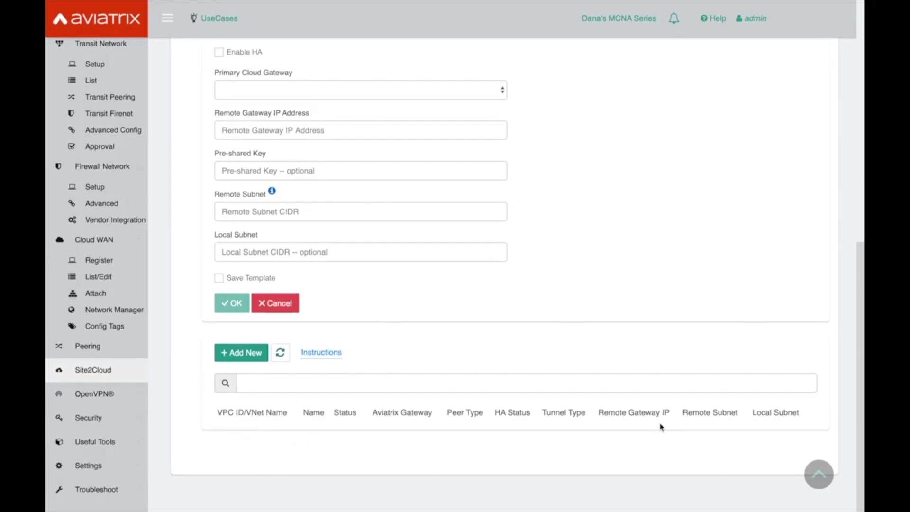
scroll(390, 357, up, 7)
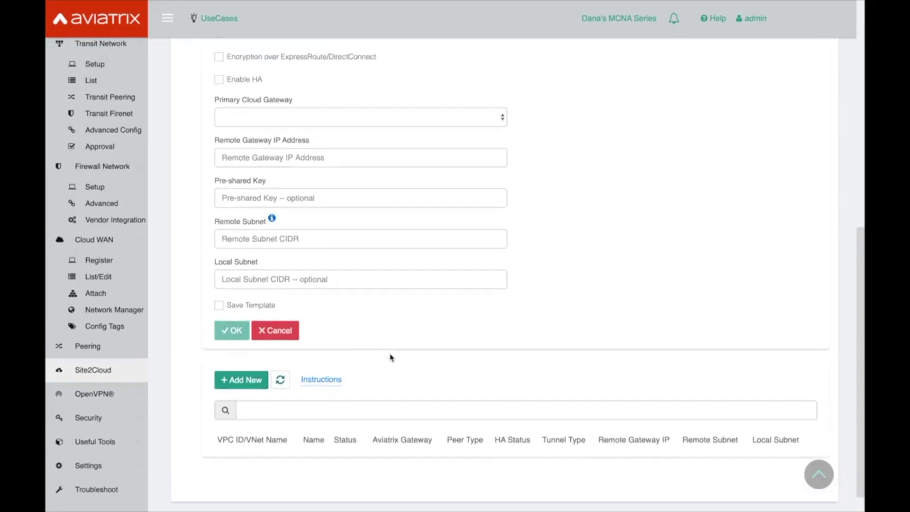
scroll(390, 357, down, 7)
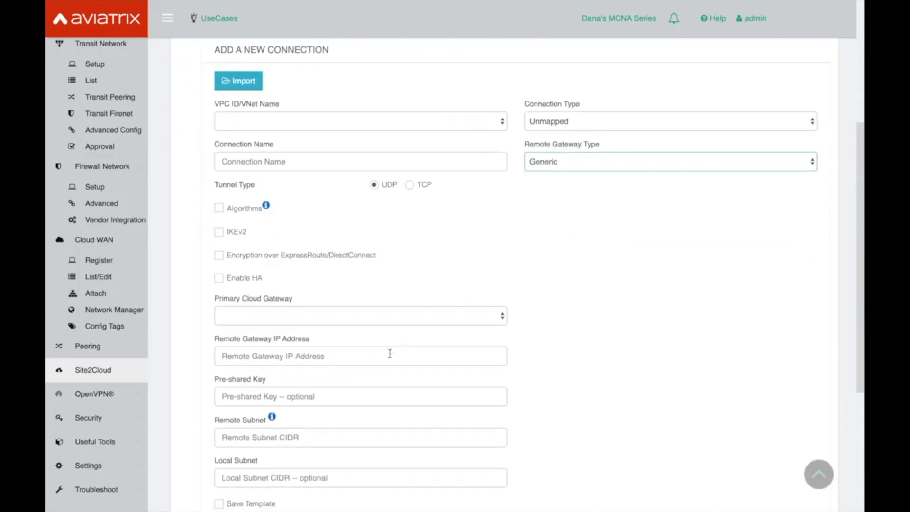
scroll(389, 353, up, 5)
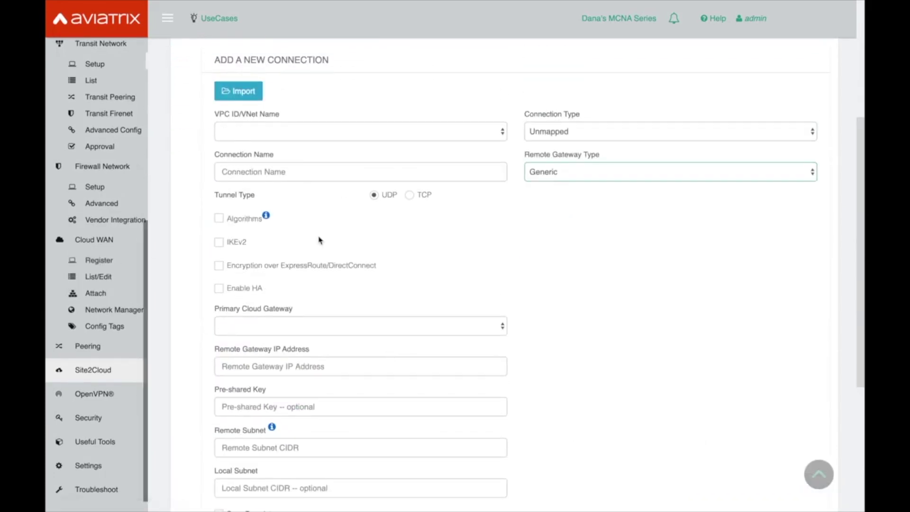
Open the Site2Cloud diagnostics and inspect the available Action options without changing the selection
scroll(315, 232, up, 2)
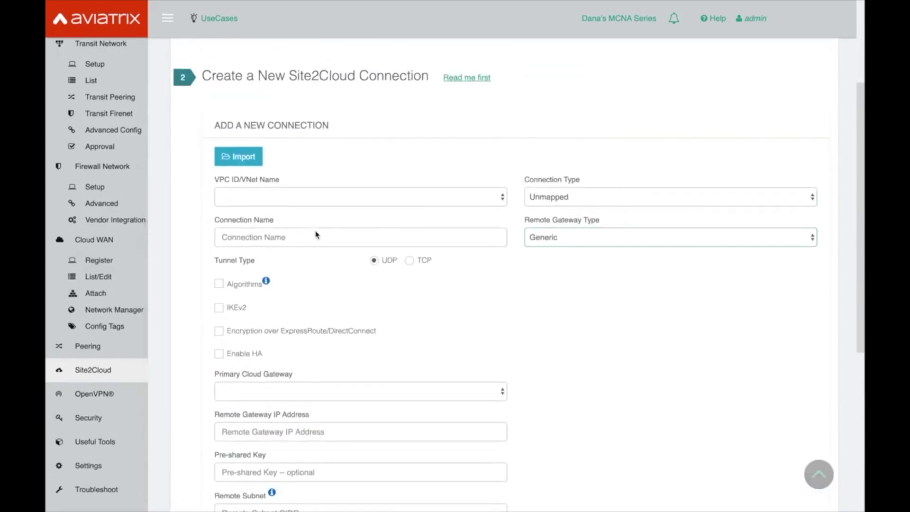
scroll(315, 234, up, 3)
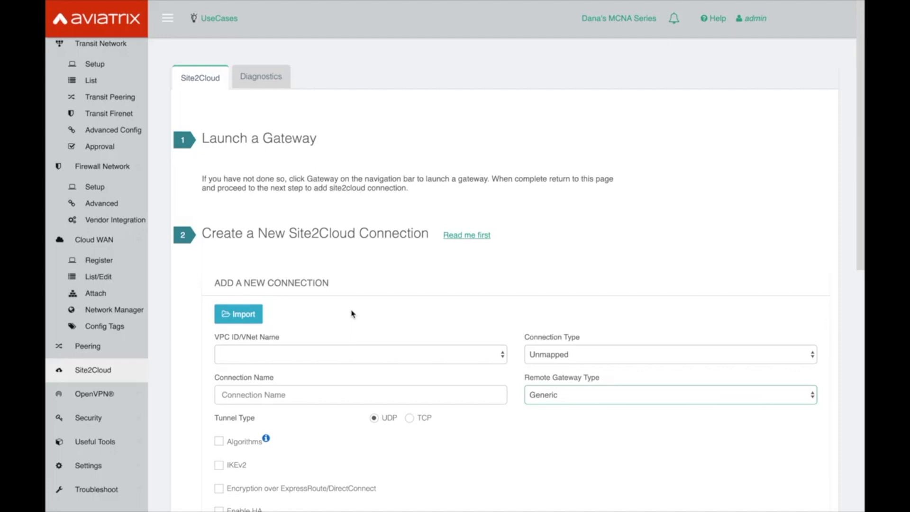
click(282, 77)
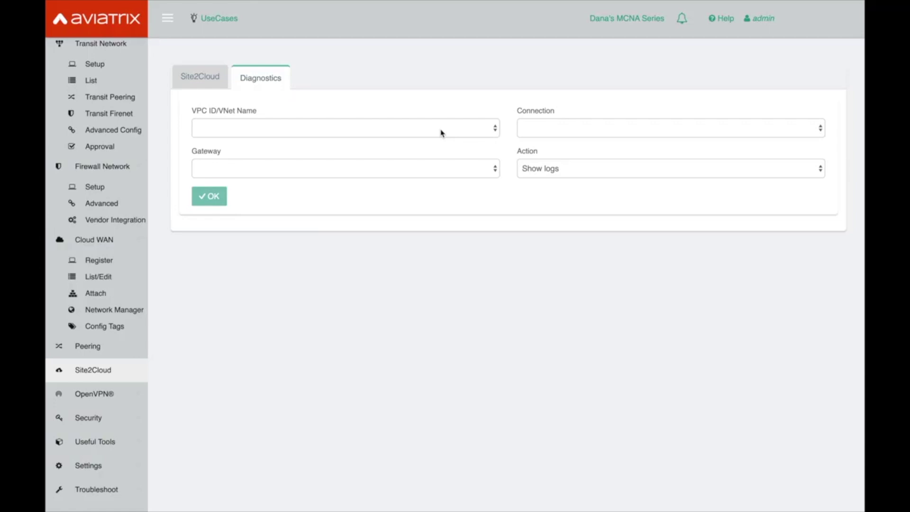
click(576, 166)
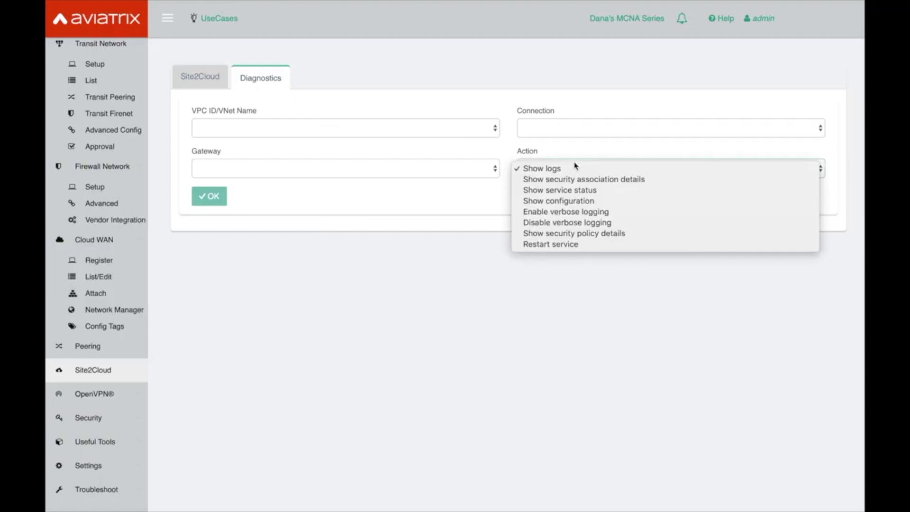
click(405, 311)
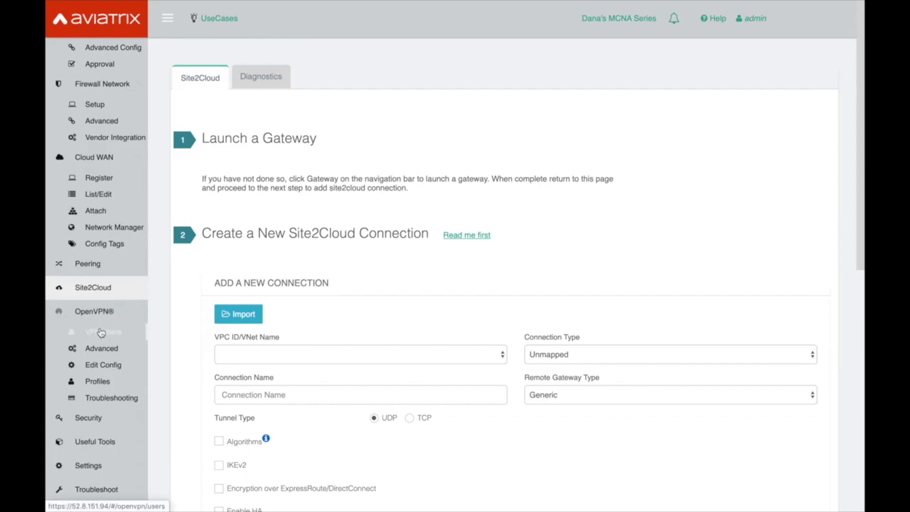
Examine the OpenVPN VPN Users page, from launching a VPN gateway through adding users to advanced configuration
click(101, 331)
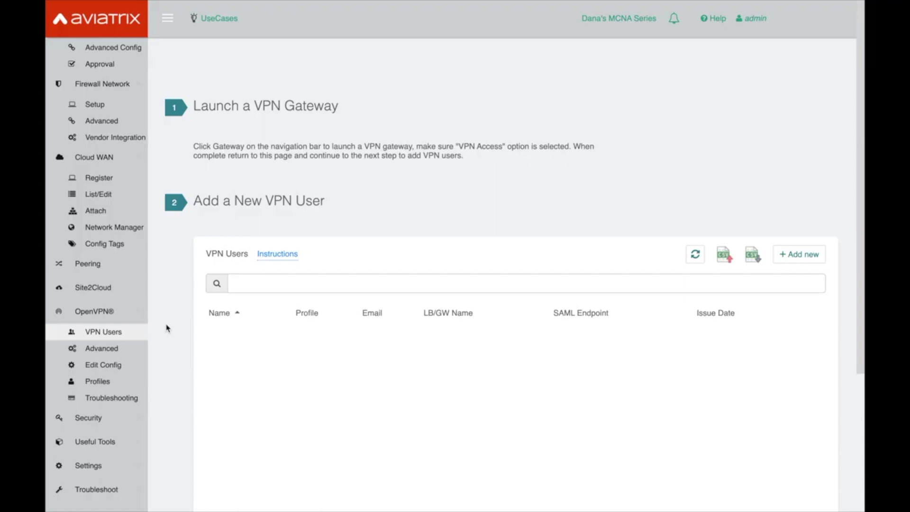
scroll(167, 327, down, 1)
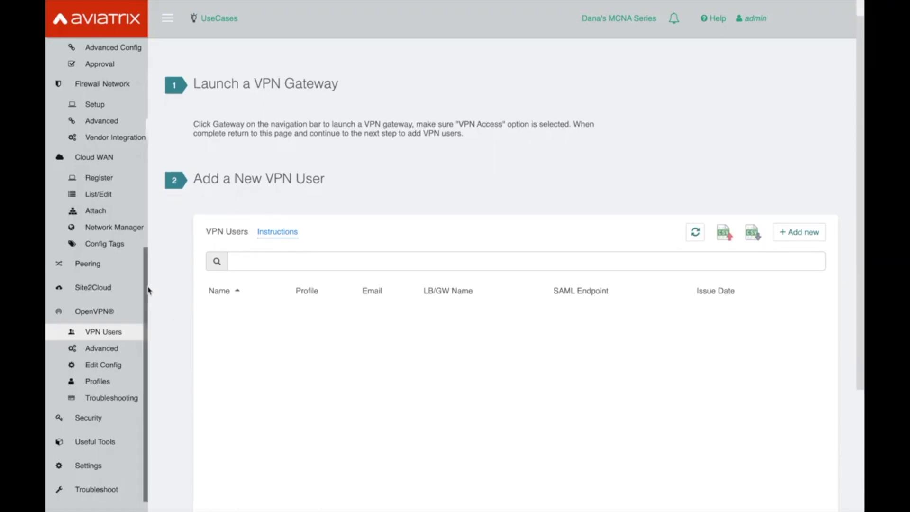
scroll(193, 301, down, 1)
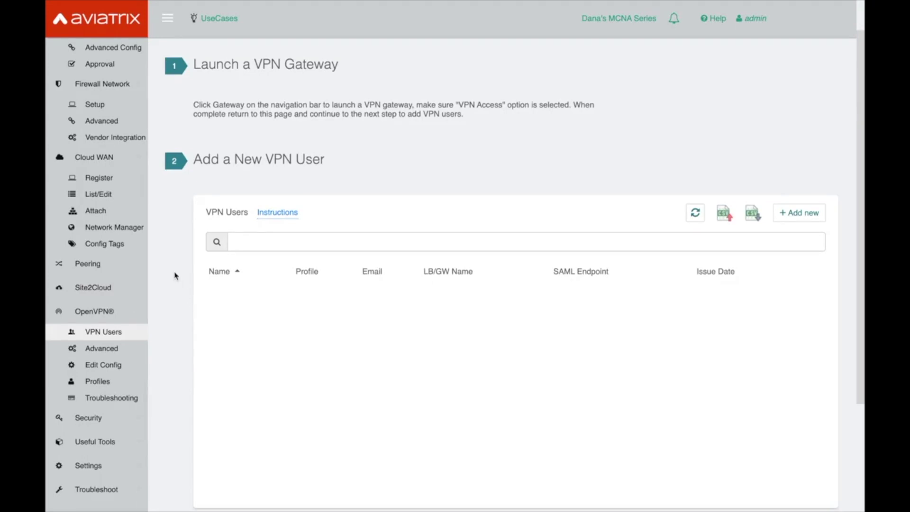
scroll(175, 276, down, 3)
scroll(176, 275, down, 2)
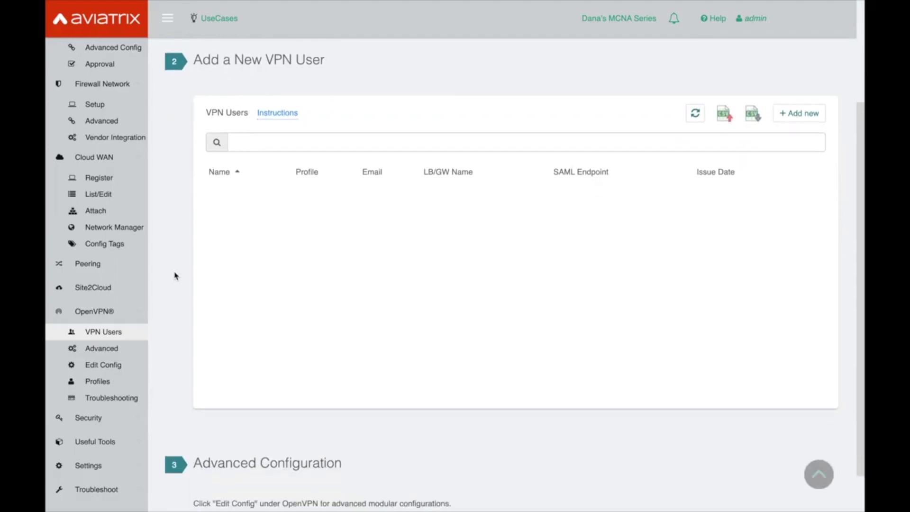
scroll(175, 276, down, 2)
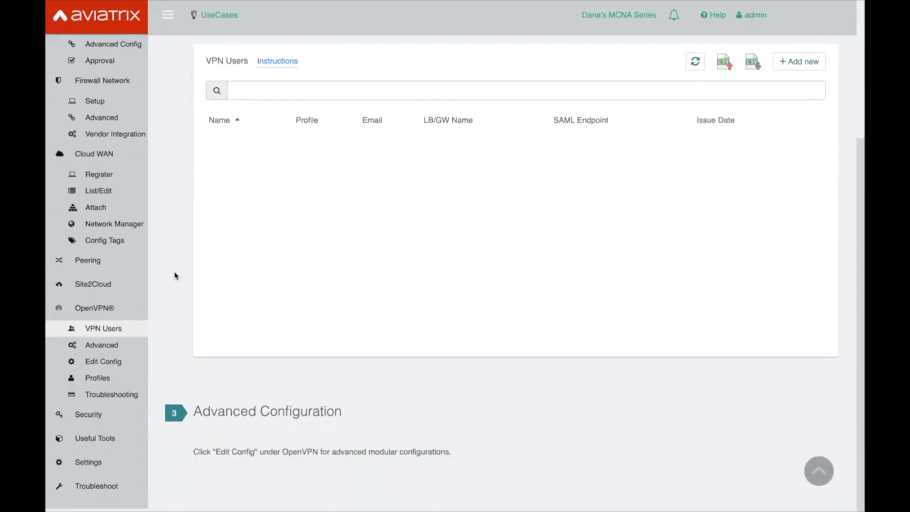
scroll(176, 275, up, 8)
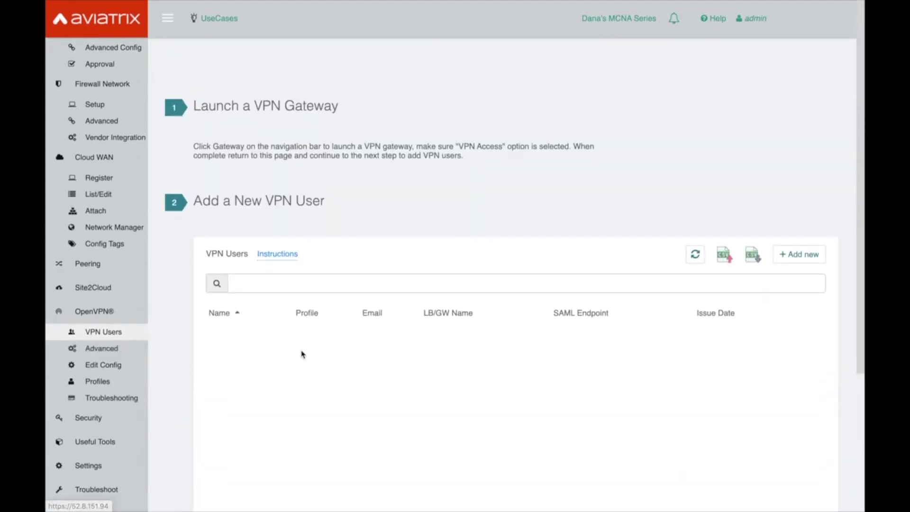
scroll(152, 348, down, 1)
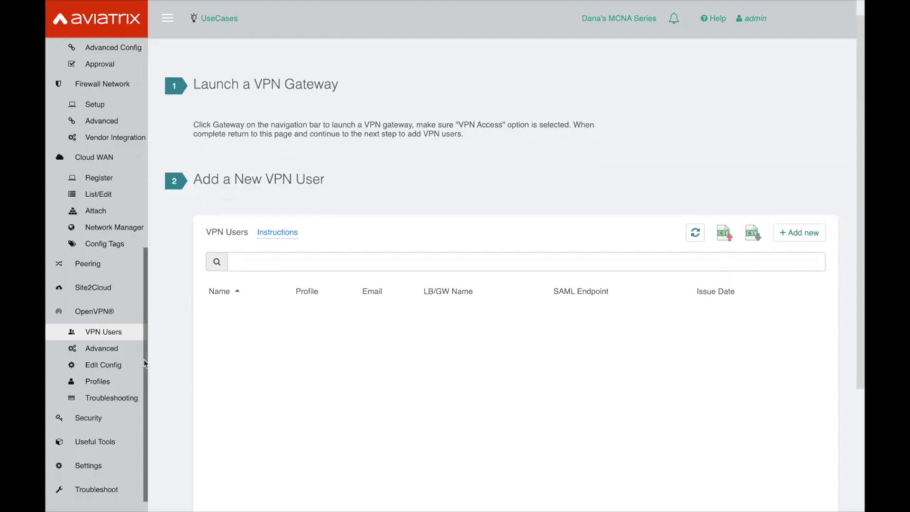
Examine the OpenVPN advanced settings for SAML, Geo VPN, UDP Loadbalancer and third-party certificate import
click(95, 348)
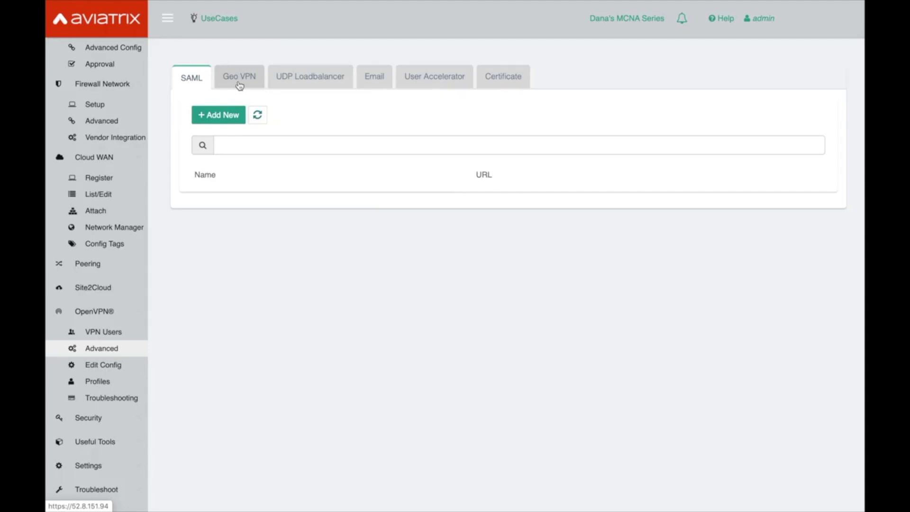
click(239, 84)
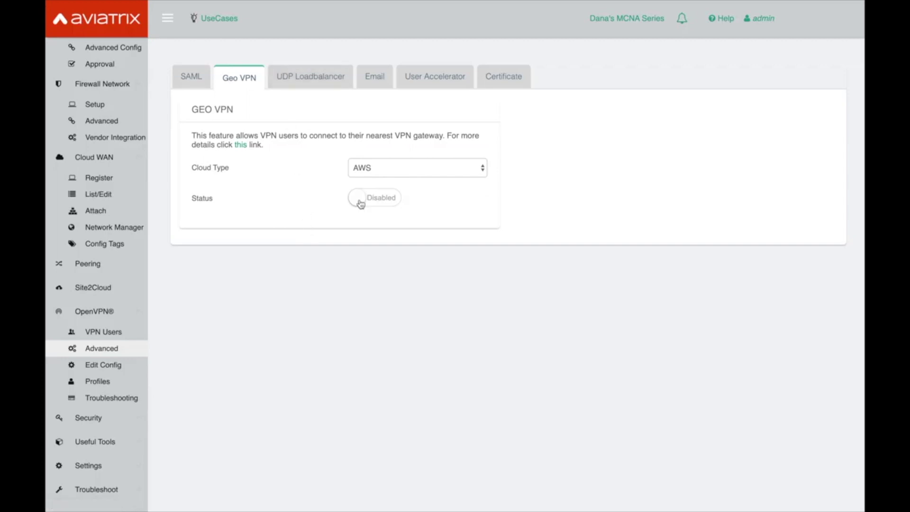
click(323, 78)
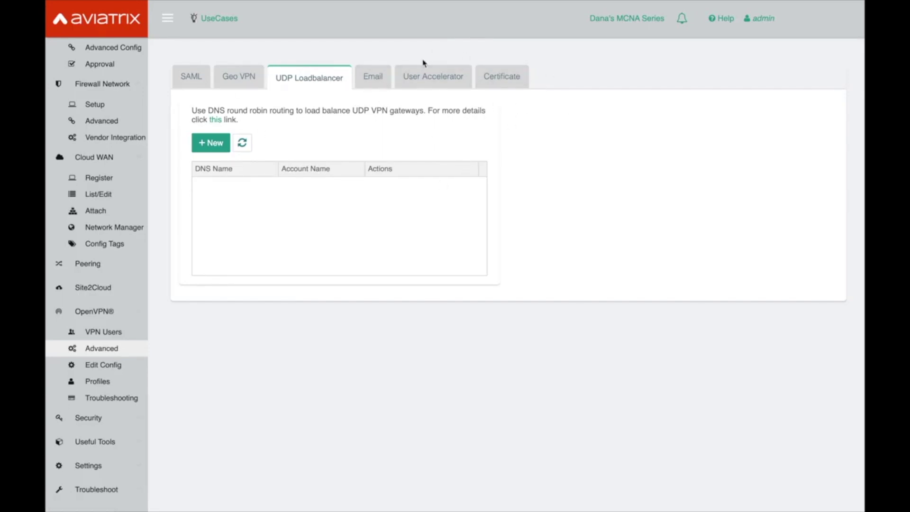
click(120, 370)
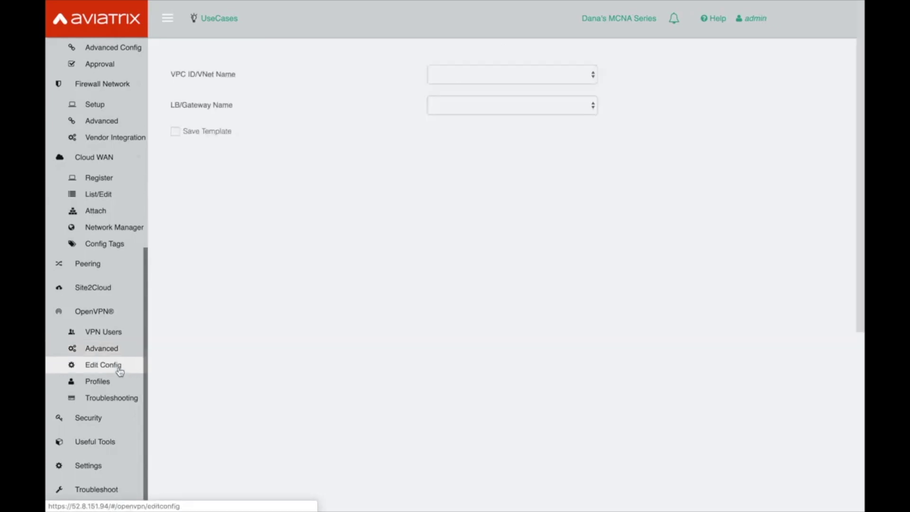
click(113, 353)
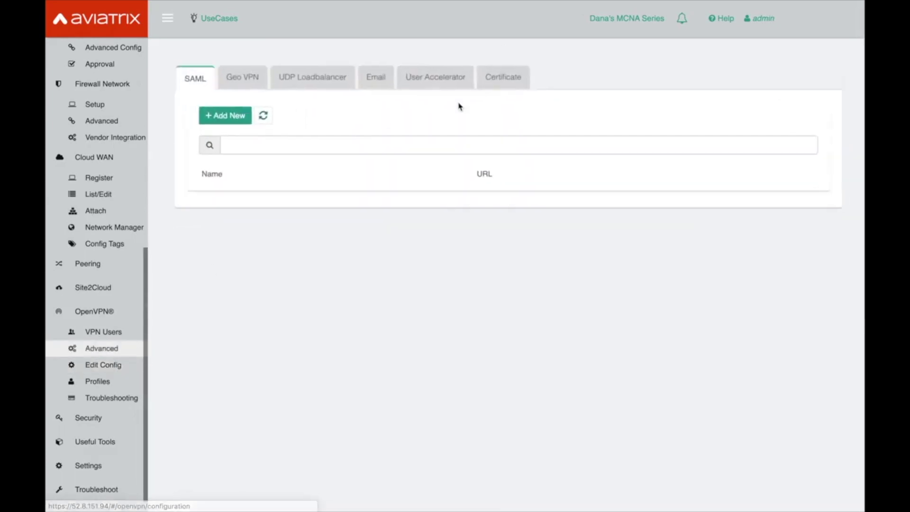
click(511, 84)
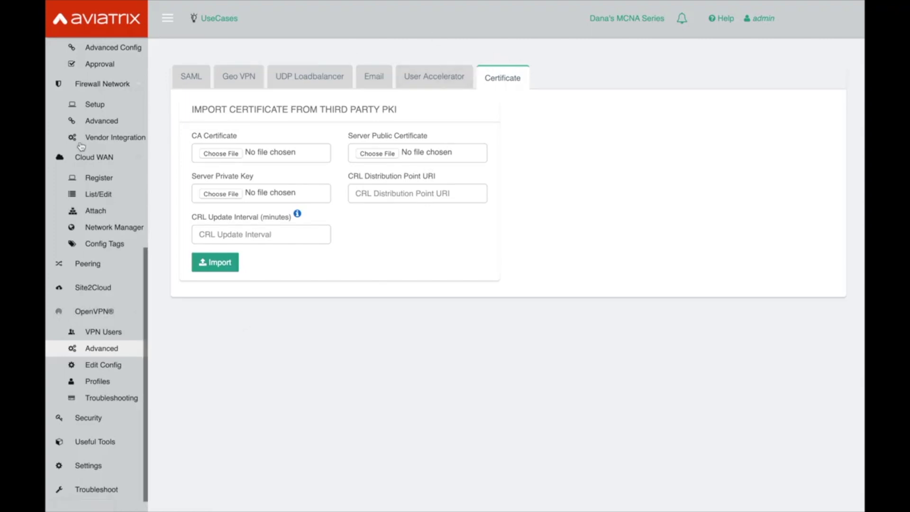
Examine the OpenVPN Edit Config page, including split tunnel, authentication, VPN NAT and minimum client version settings
click(115, 368)
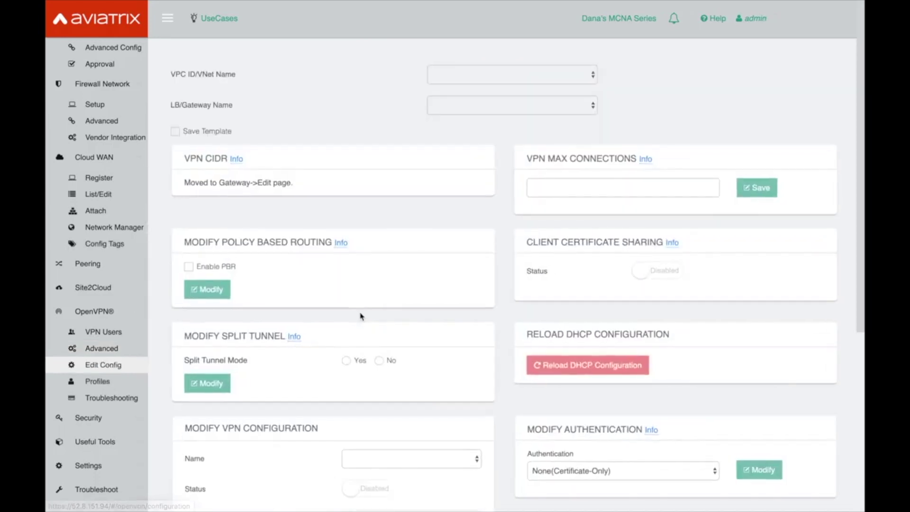
scroll(268, 345, down, 3)
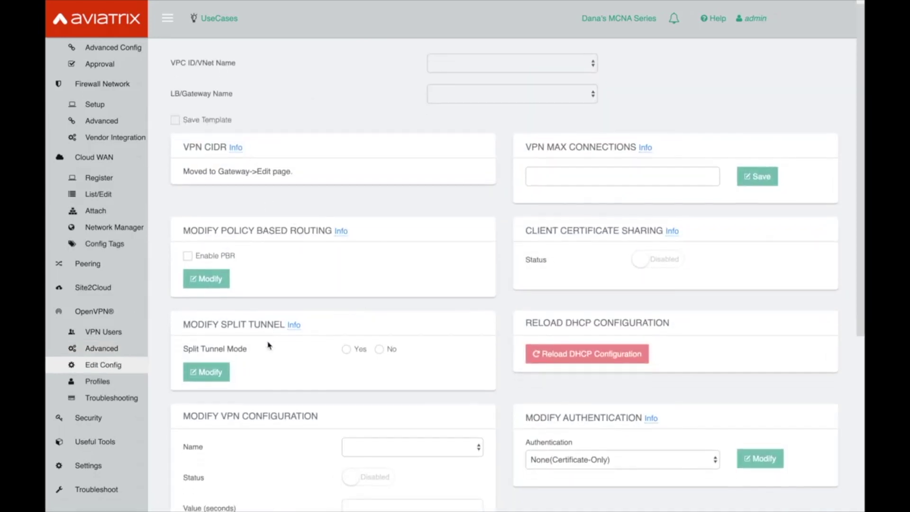
scroll(279, 230, down, 3)
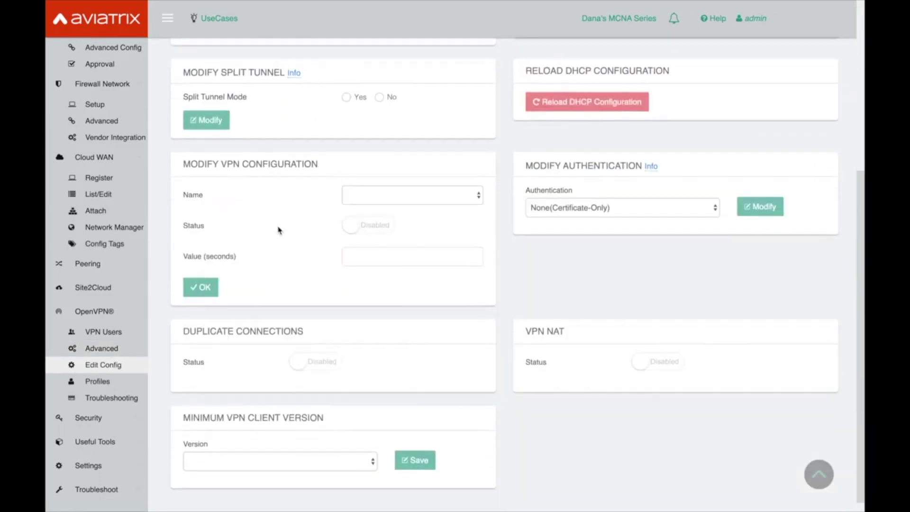
scroll(279, 230, up, 5)
View the OpenVPN profile list with its new profile form, and the VPN user troubleshooting page
click(120, 382)
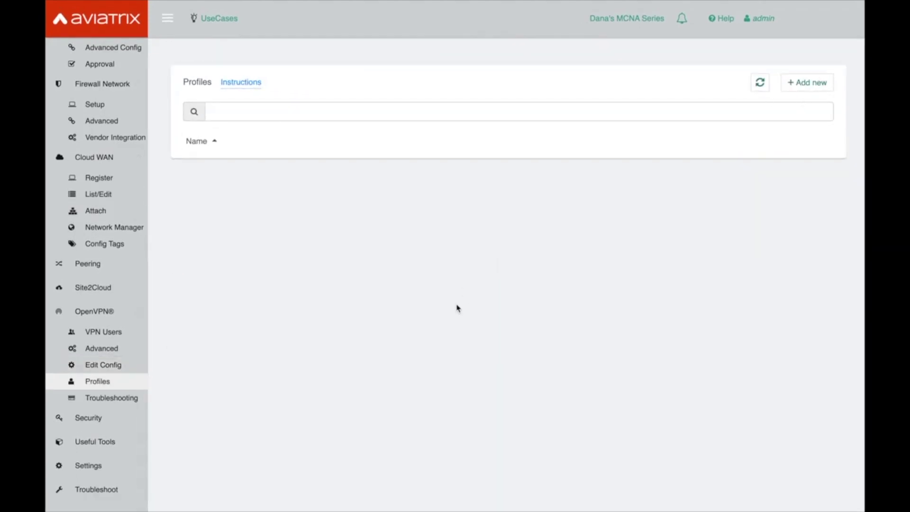
click(808, 86)
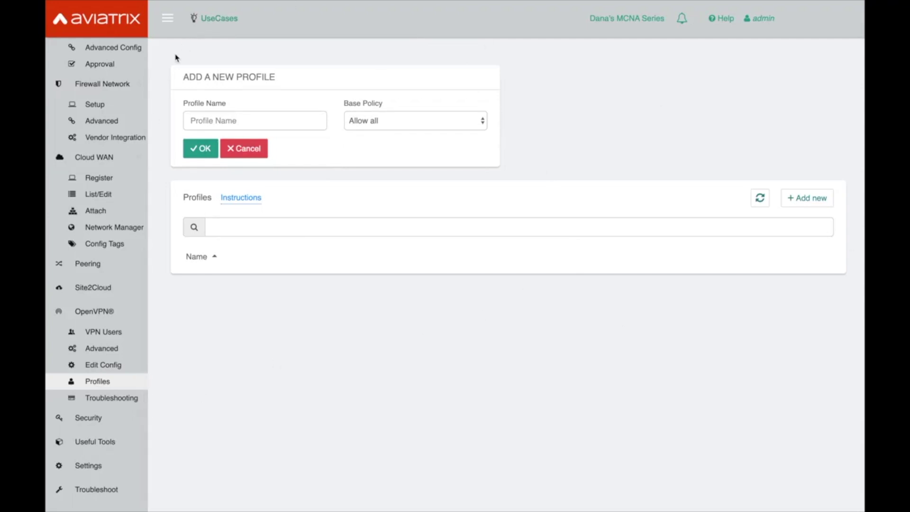
click(130, 397)
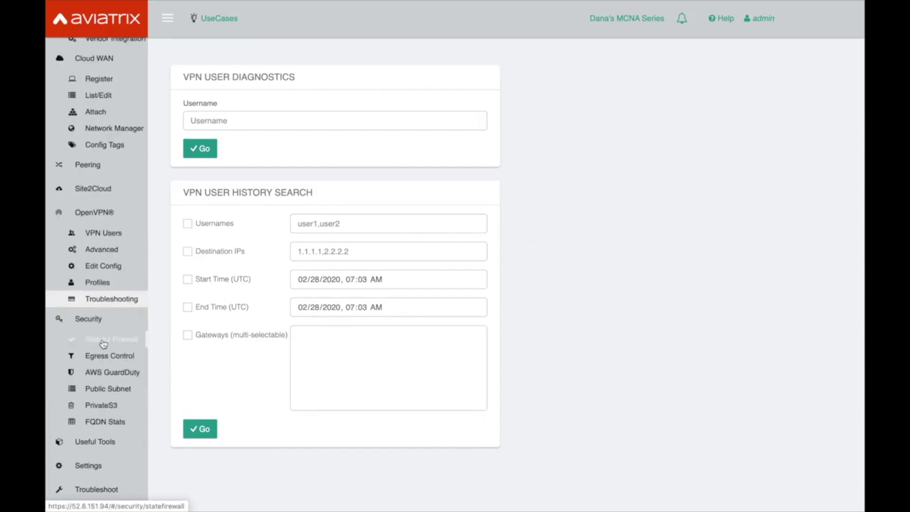
In the Stateful Firewall tag management, try to add a new tag named with the person's full name
click(103, 341)
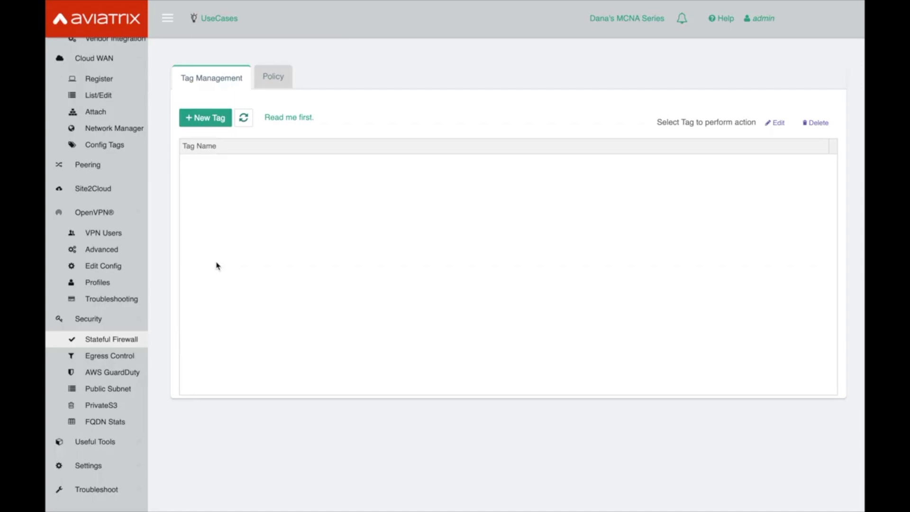
click(212, 119)
click(229, 151)
click(331, 169)
click(240, 150)
text(dan)
click(290, 176)
click(216, 187)
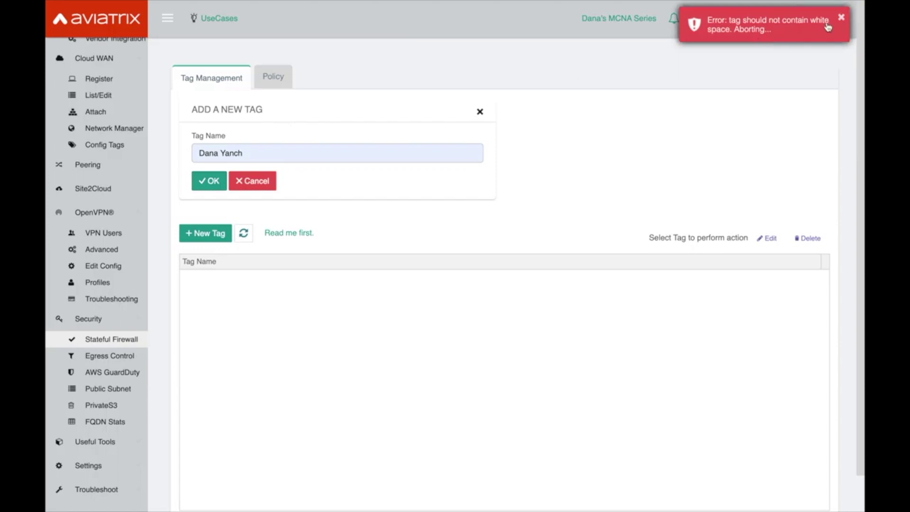
Shorten the new tag's name to the person's first name only and create the tag
drag(219, 153, 298, 155)
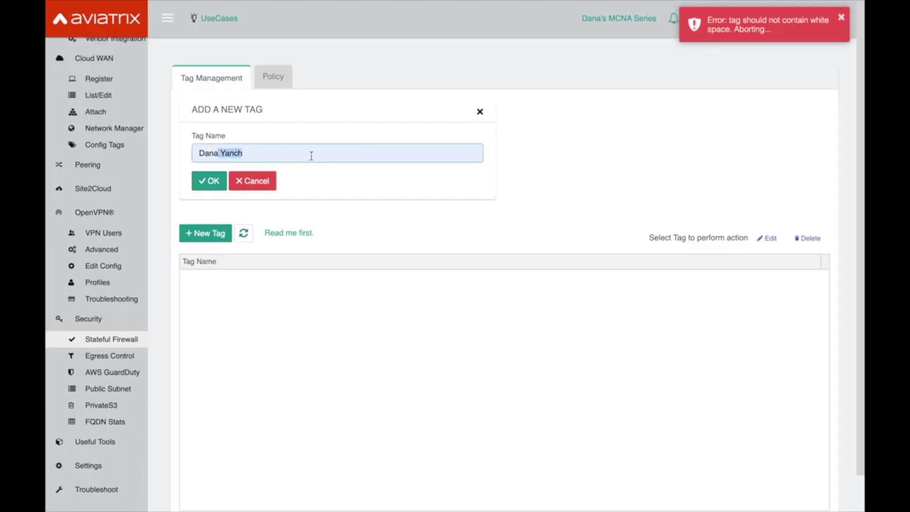
key(BackSpace)
click(320, 181)
click(204, 184)
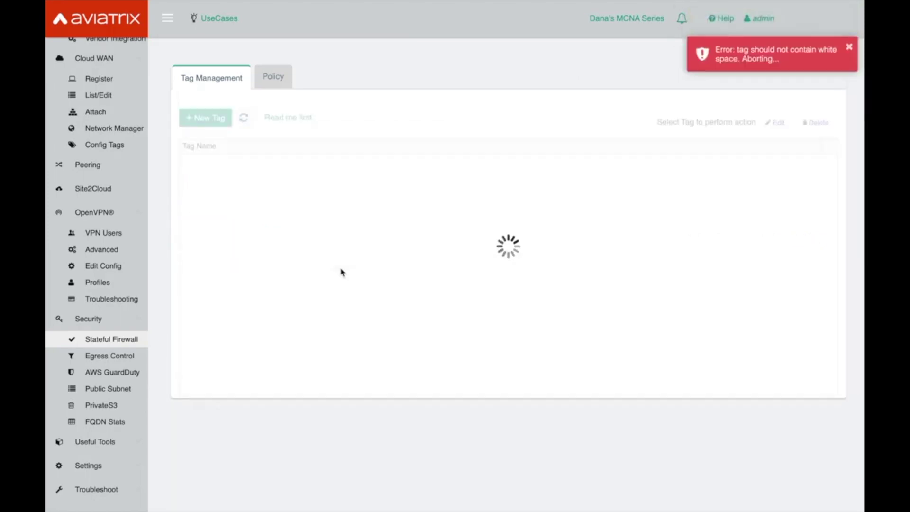
Edit the new tag and save an entry named cidr1 with the CIDR 10.10.10.0/24
click(631, 162)
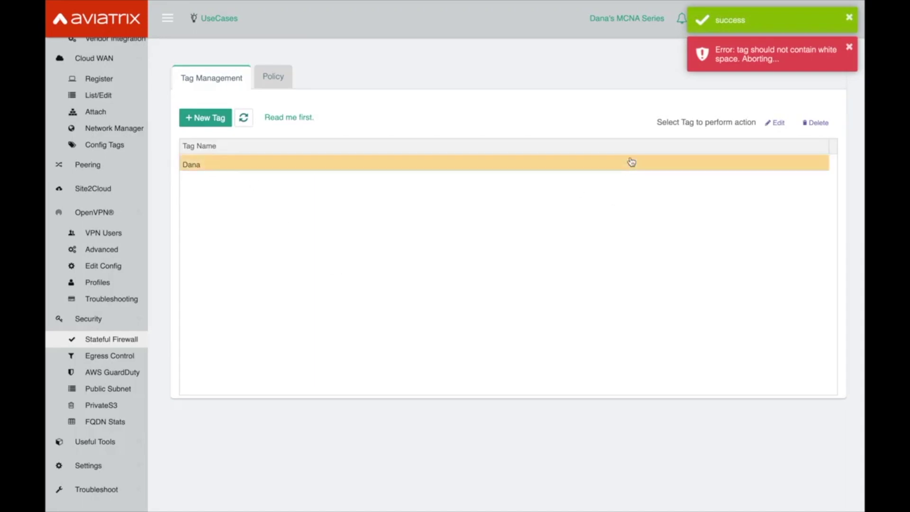
click(776, 122)
click(227, 175)
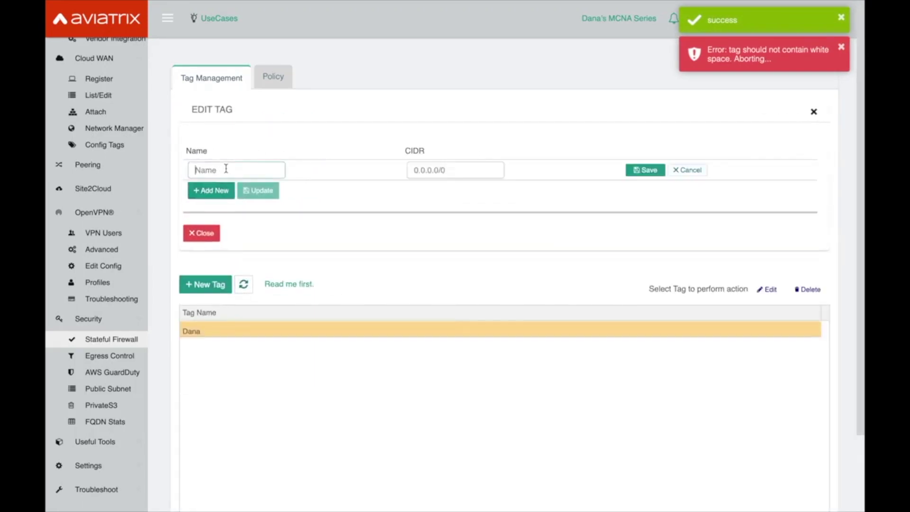
click(230, 170)
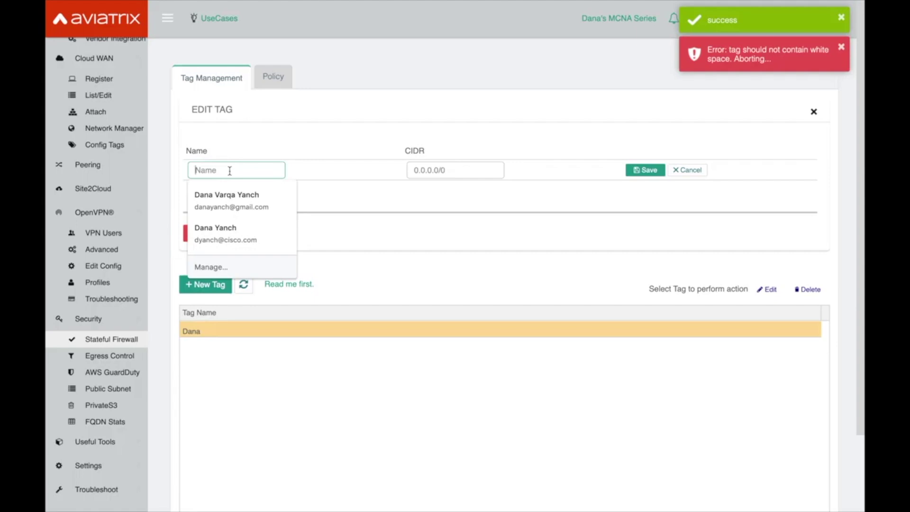
text(cidr1)
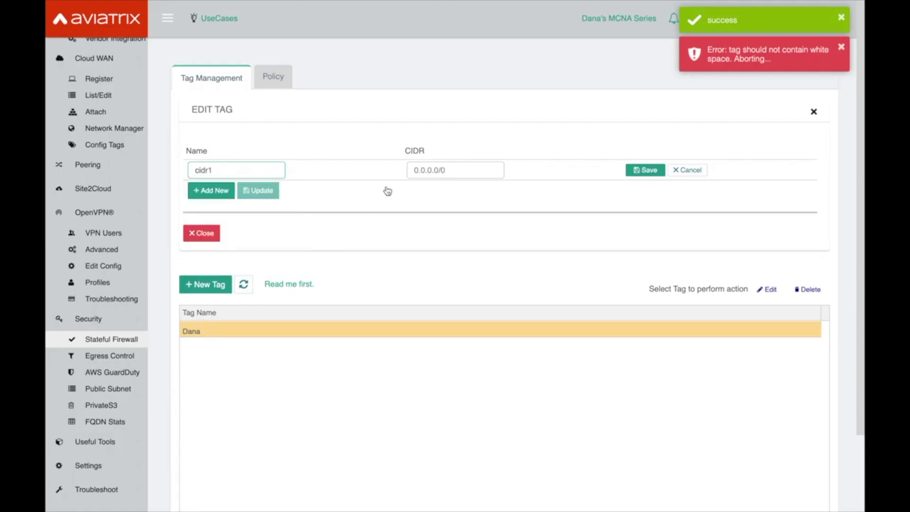
click(416, 170)
text(10)
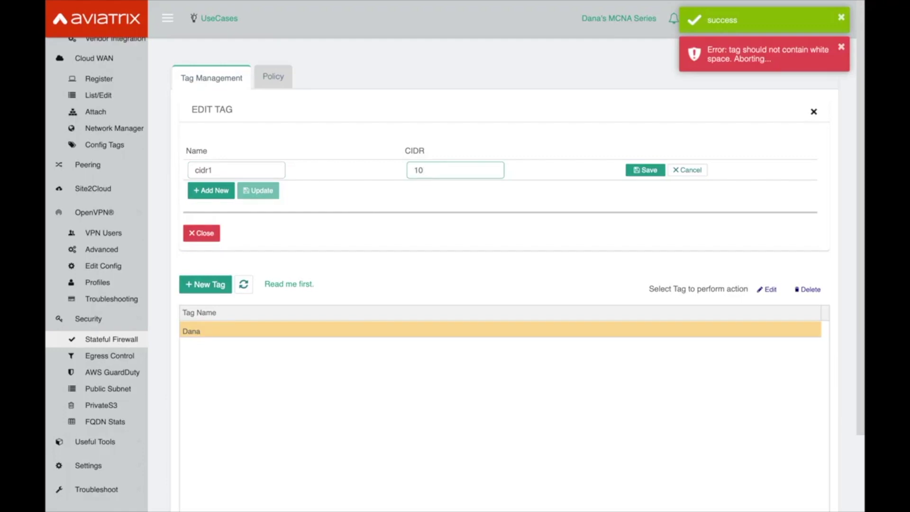
text(.10.10.0/24)
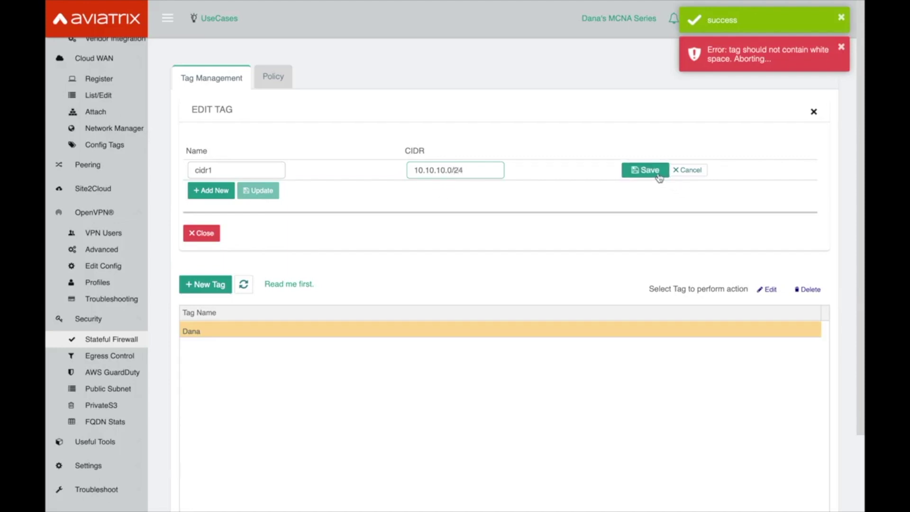
click(658, 177)
Add a second entry to the tag named cidr2 with the CIDR 1010.20.0/24 and save it
click(210, 190)
text(cidr2)
click(414, 194)
text(1010.20.0/24)
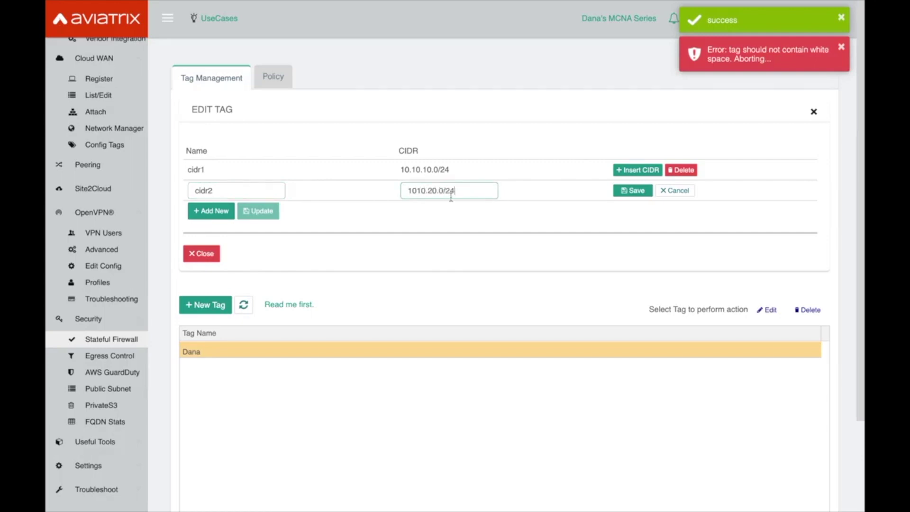
click(632, 189)
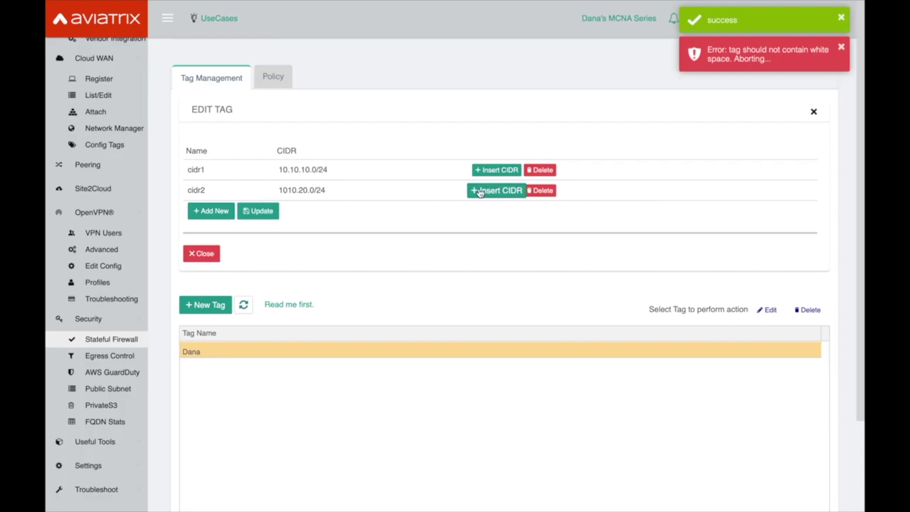
Compare the Stateful Firewall's gateway policy list with the tag's CIDR entries, and dismiss the open notifications
click(282, 77)
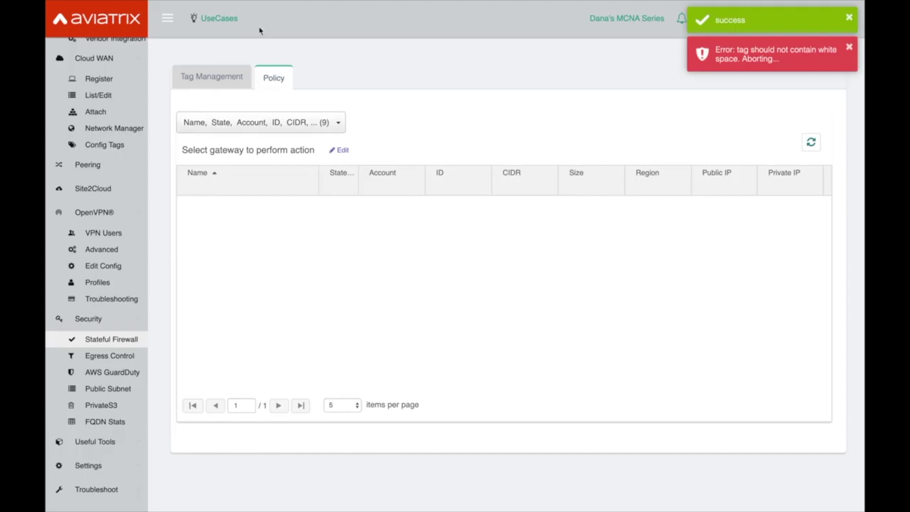
click(226, 79)
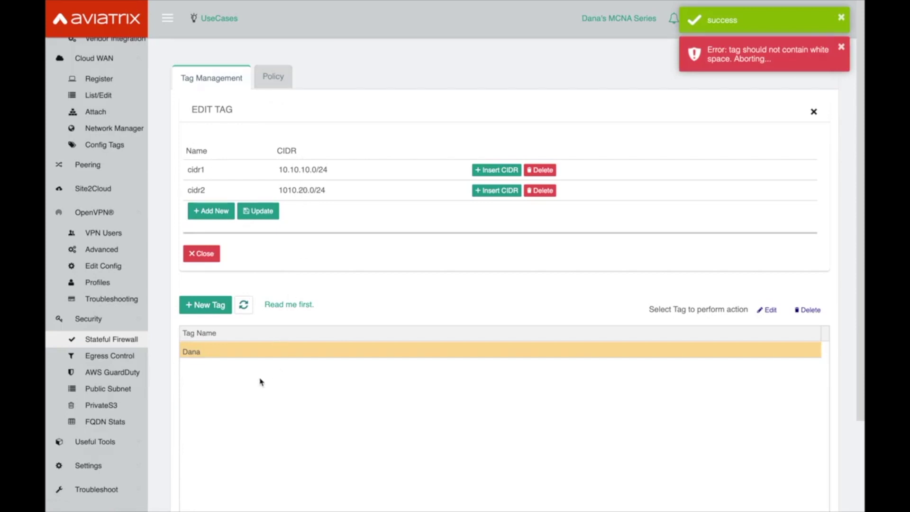
click(273, 78)
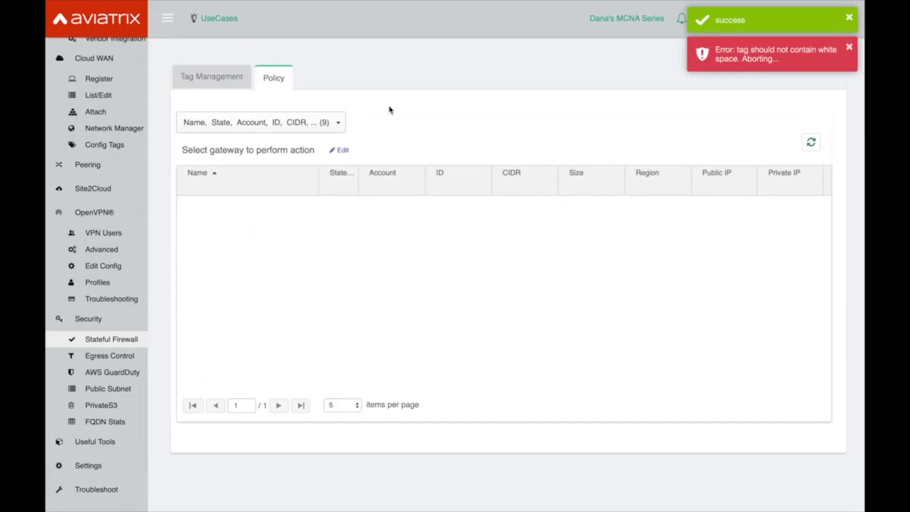
click(848, 18)
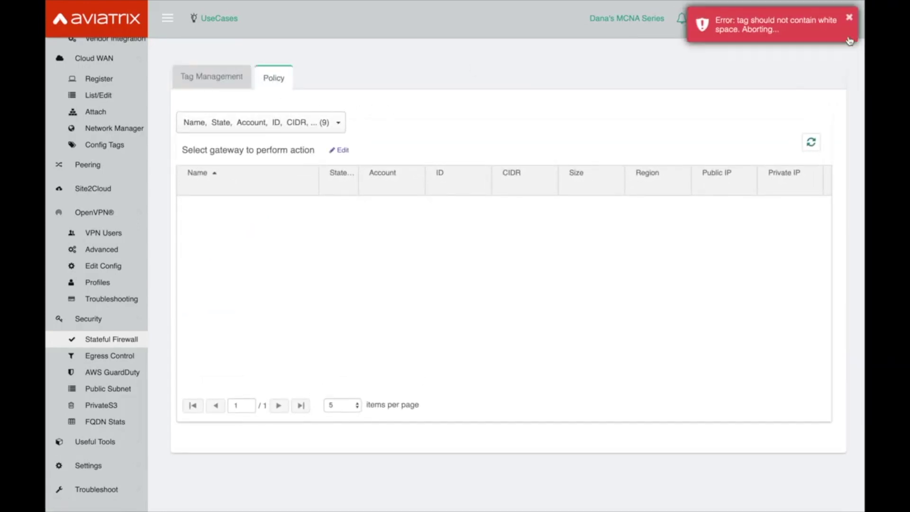
click(849, 20)
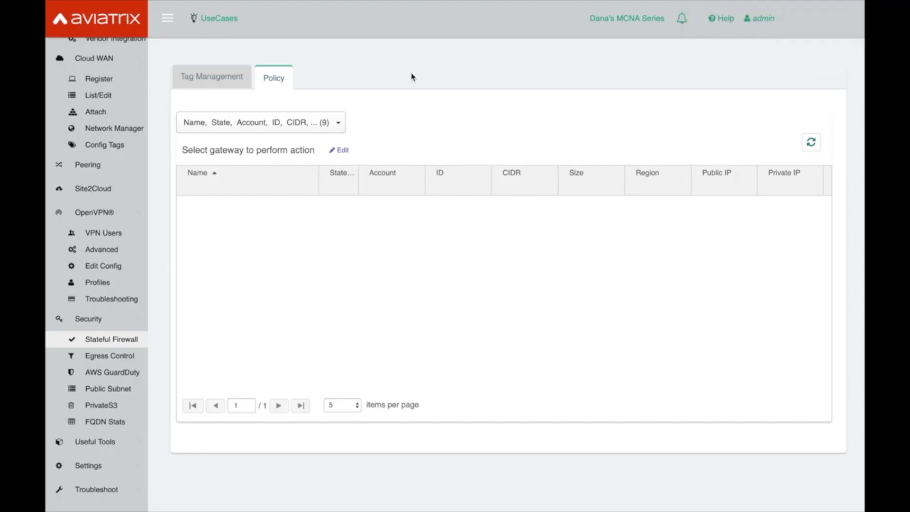
Examine the Egress Control workflow: gateway launch, FQDN discovery, the FQDN filter tag options and the FQDN log download
click(112, 355)
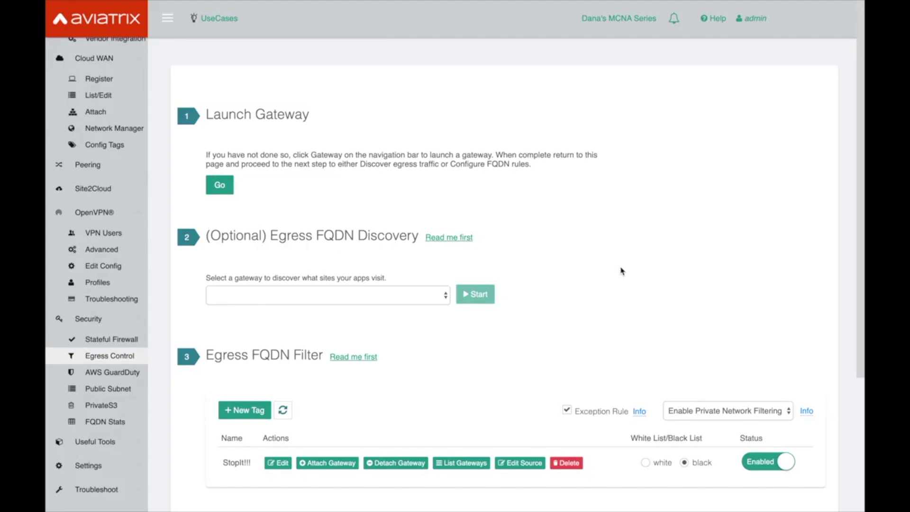
scroll(622, 271, down, 1)
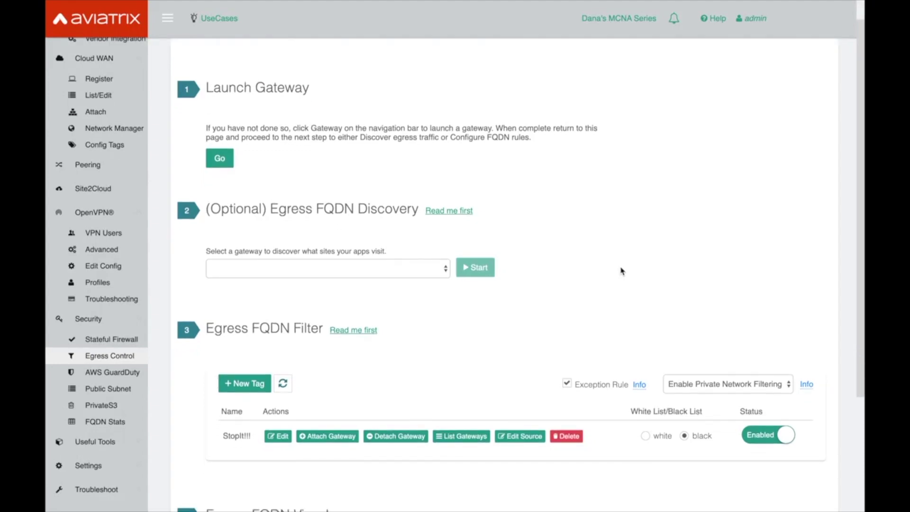
scroll(576, 269, down, 1)
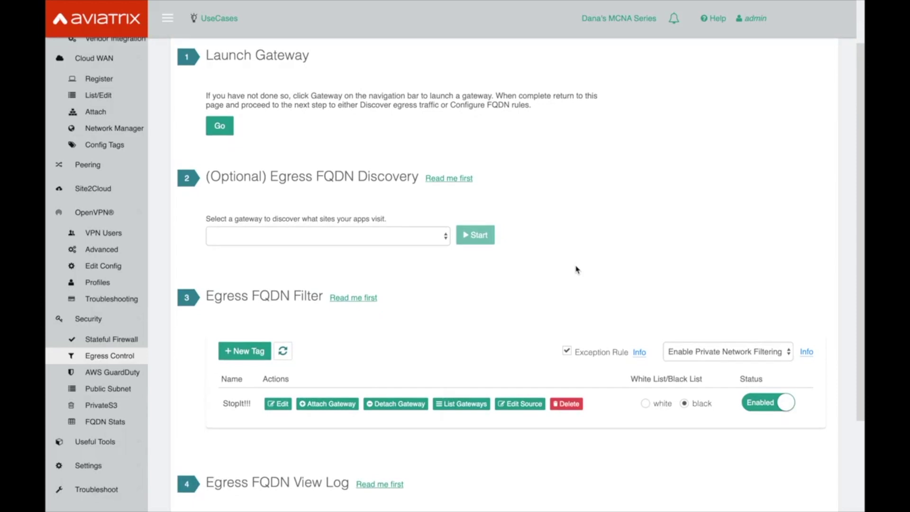
scroll(576, 269, down, 2)
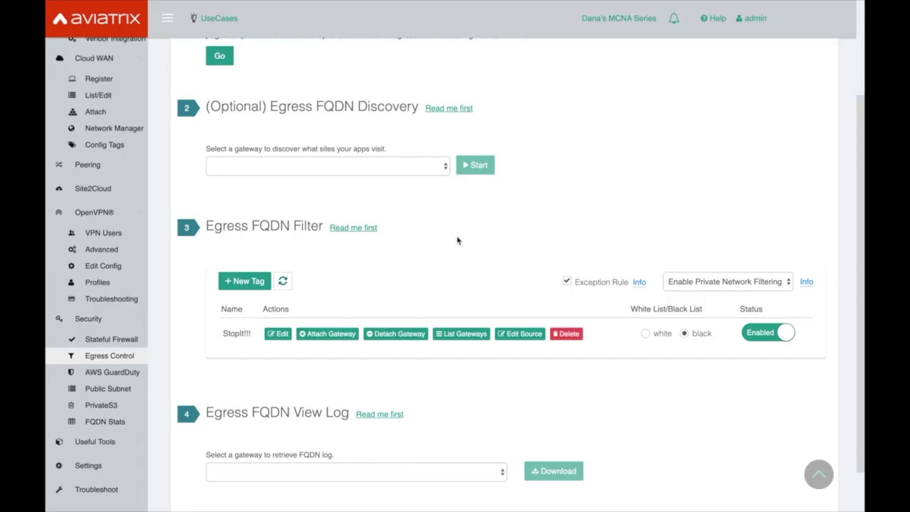
scroll(458, 241, down, 1)
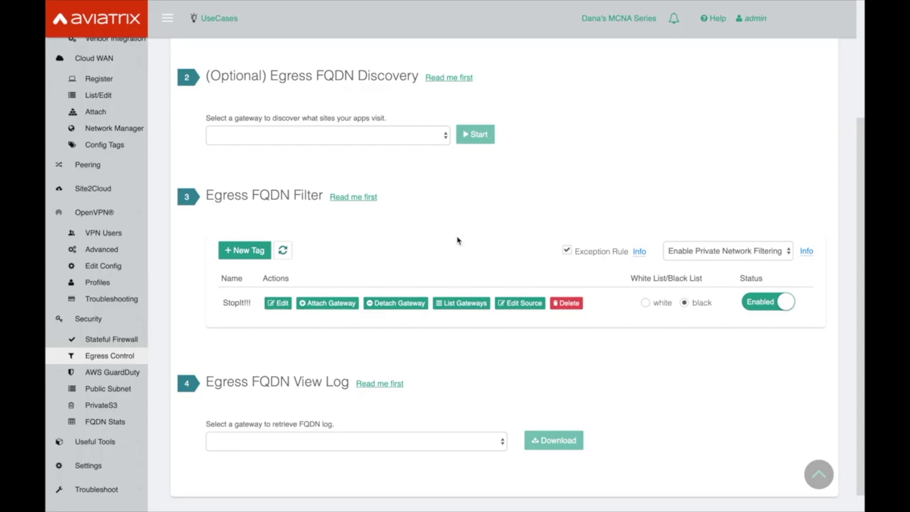
scroll(458, 240, down, 1)
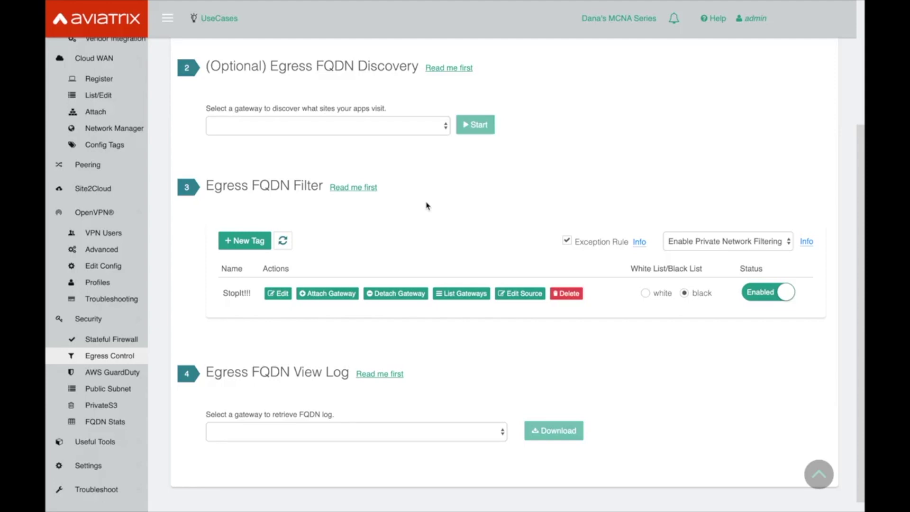
scroll(427, 205, down, 1)
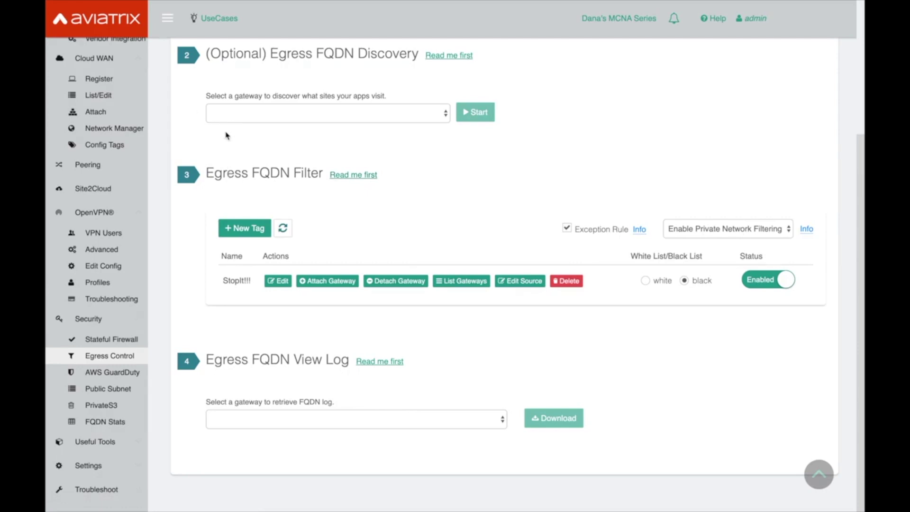
scroll(225, 152, up, 1)
scroll(225, 161, up, 3)
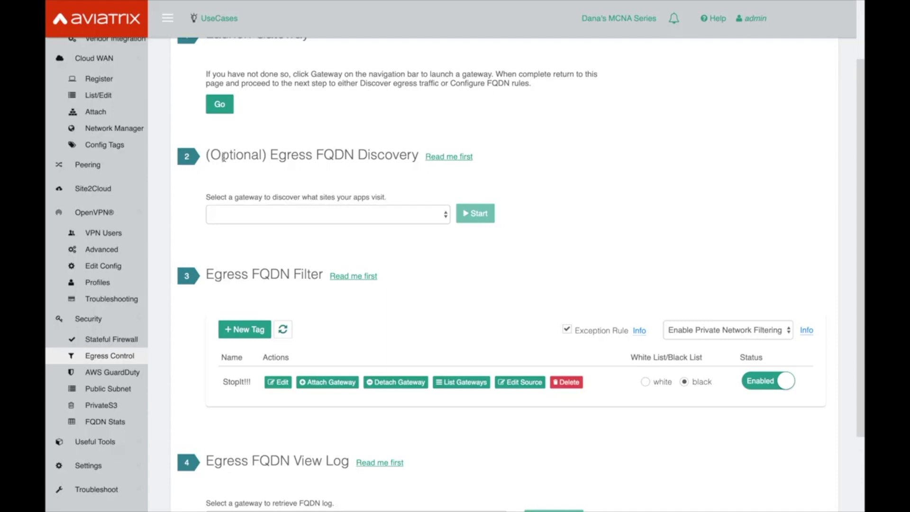
scroll(223, 158, up, 2)
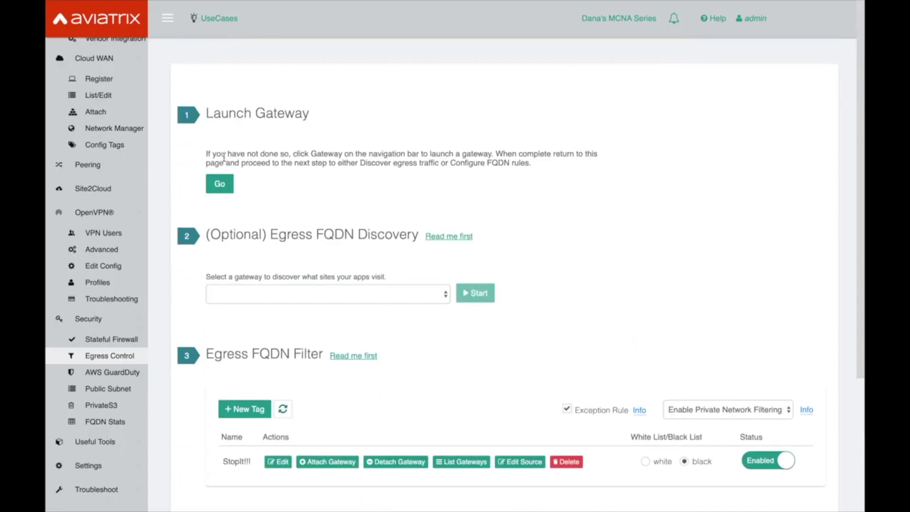
scroll(224, 157, down, 4)
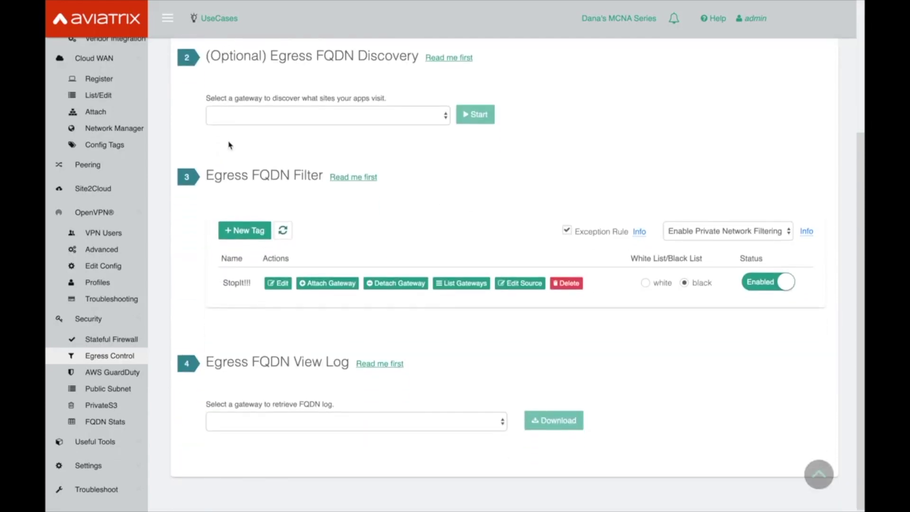
scroll(229, 144, down, 1)
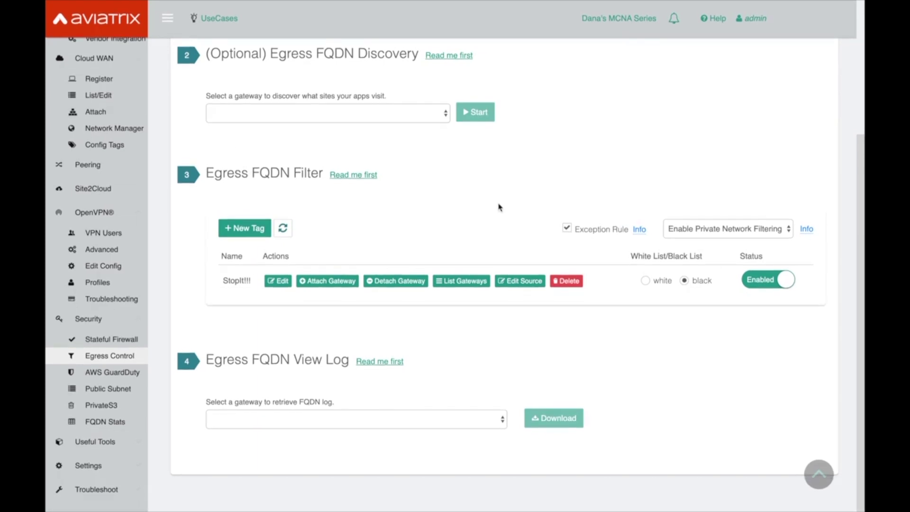
scroll(498, 207, up, 2)
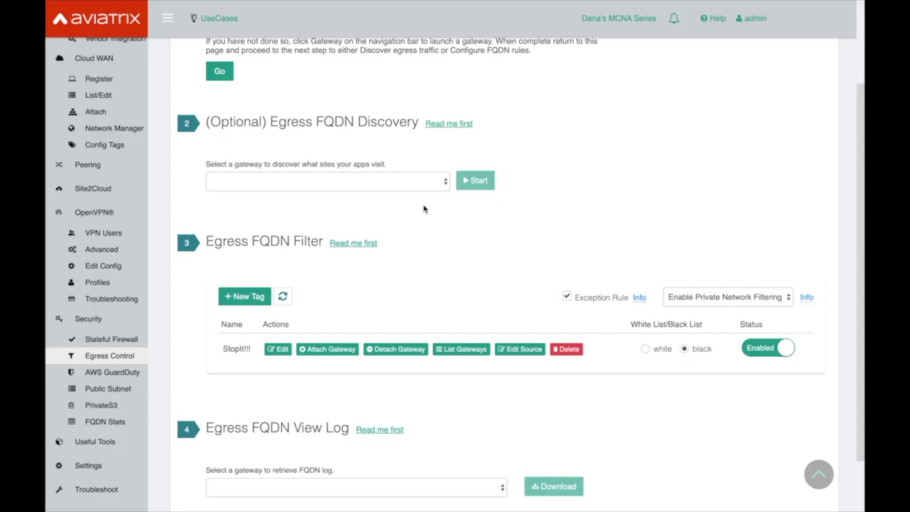
scroll(424, 208, down, 2)
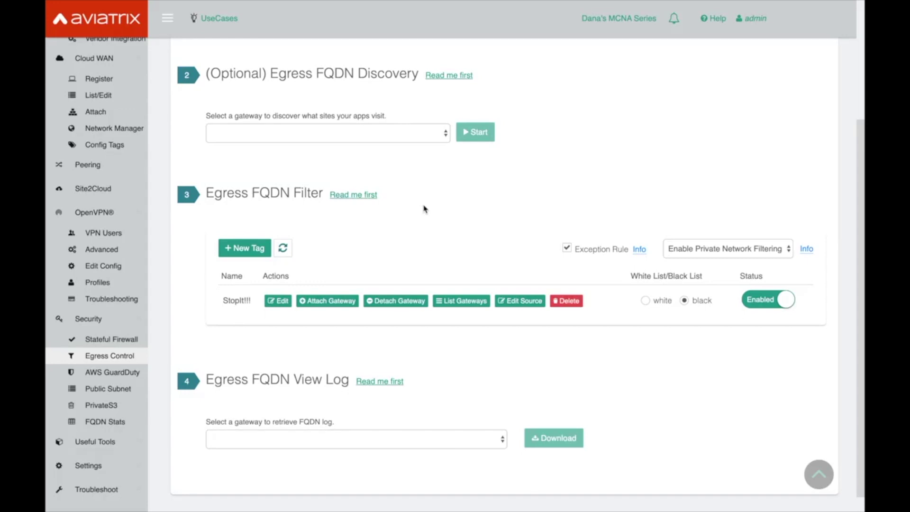
scroll(425, 208, down, 1)
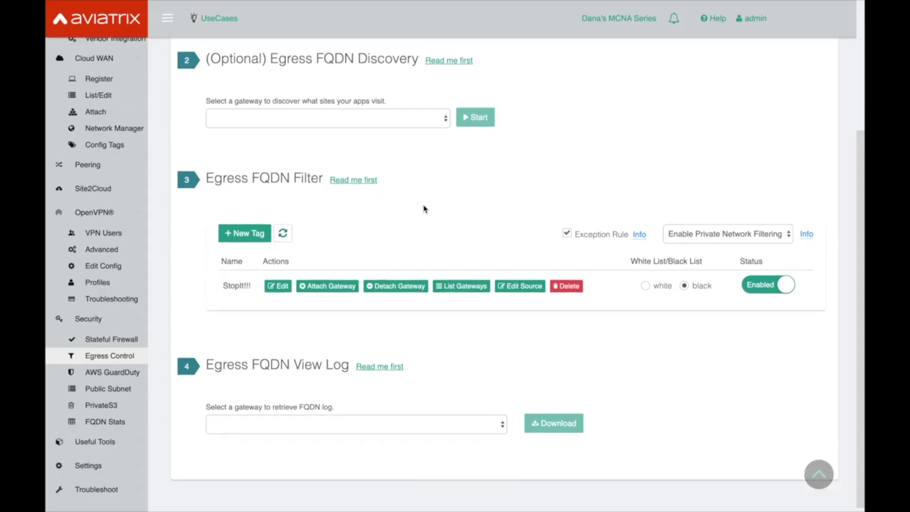
scroll(425, 208, up, 5)
View the AWS GuardDuty settings and the Public Subnet filtering gateways page of the security section
click(125, 373)
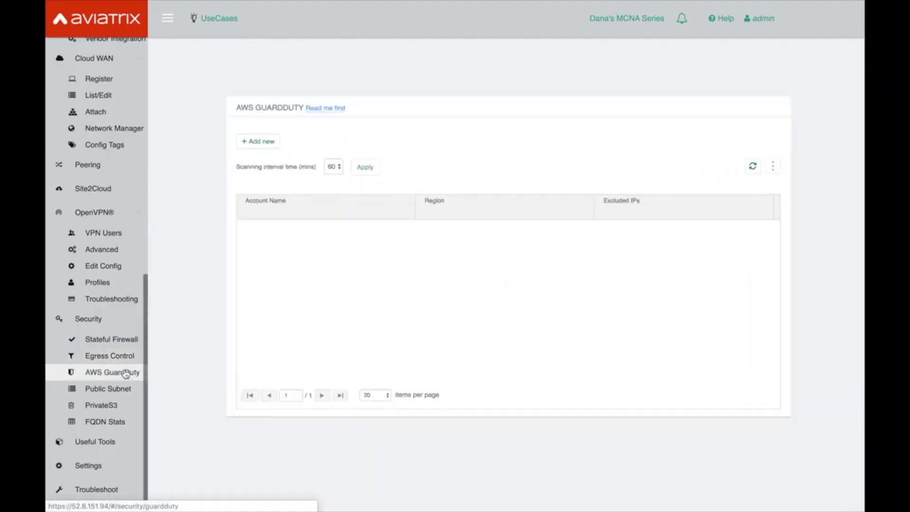
click(119, 389)
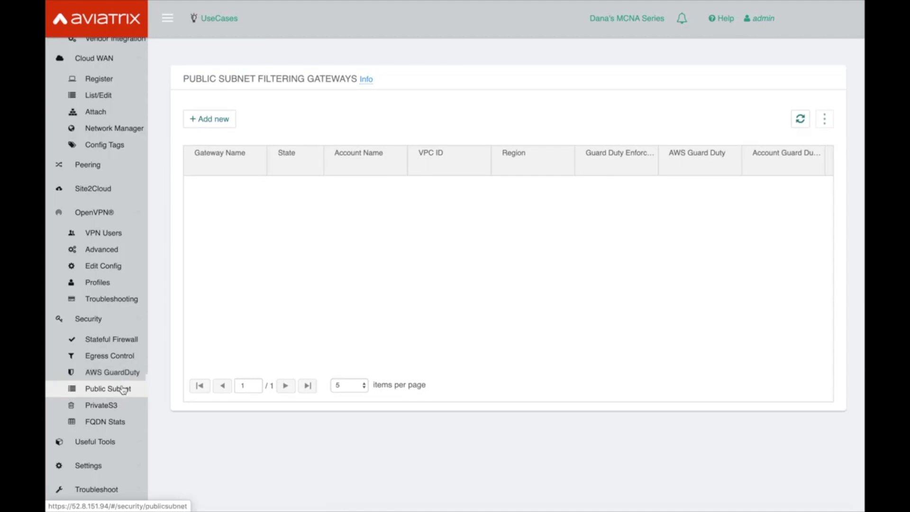
click(111, 357)
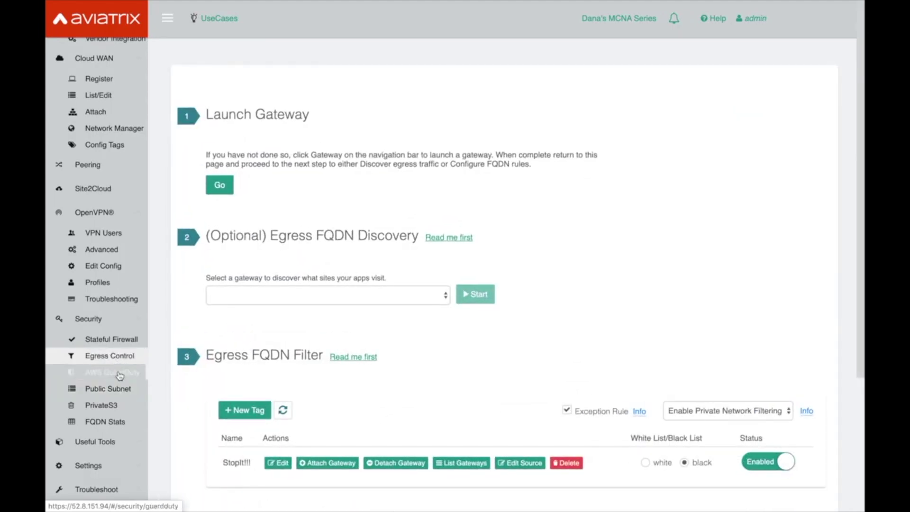
click(120, 374)
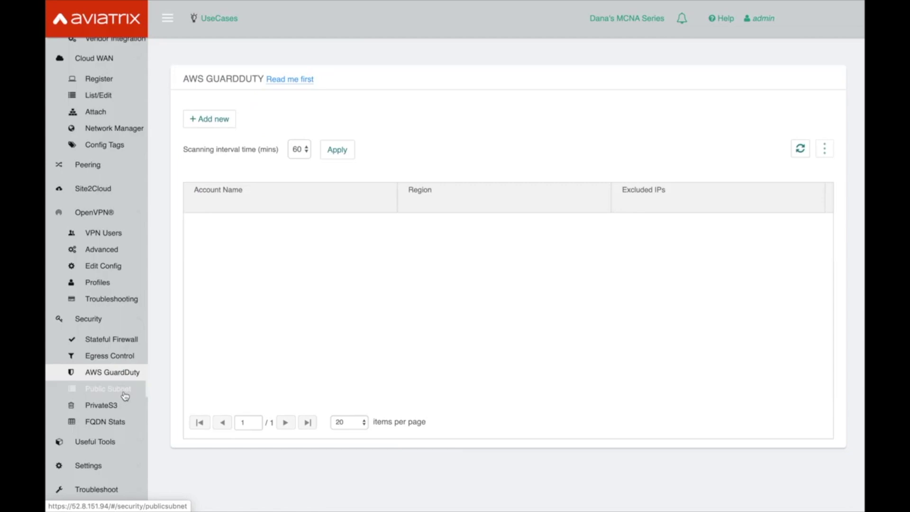
click(124, 392)
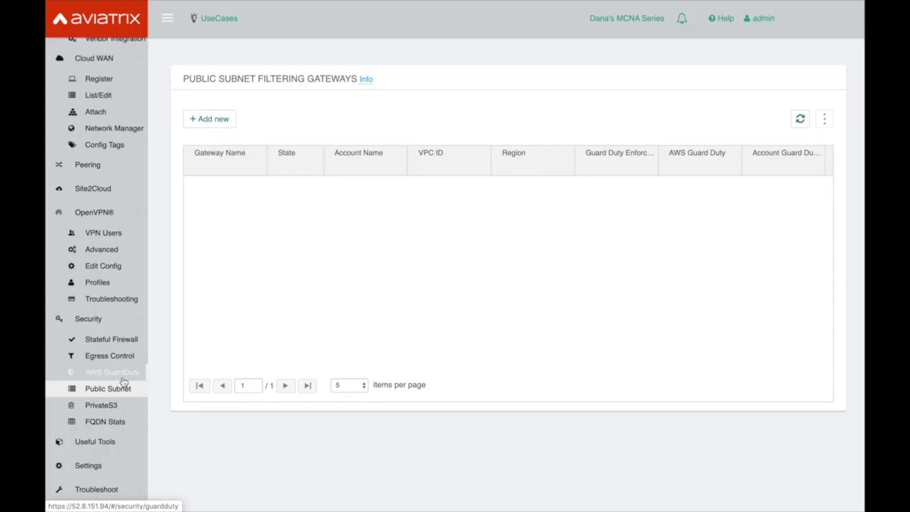
click(123, 382)
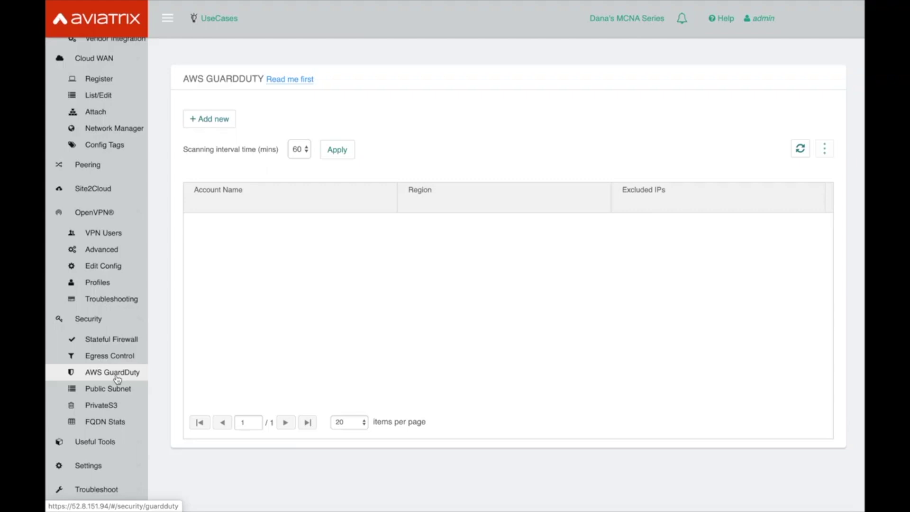
click(112, 389)
click(121, 387)
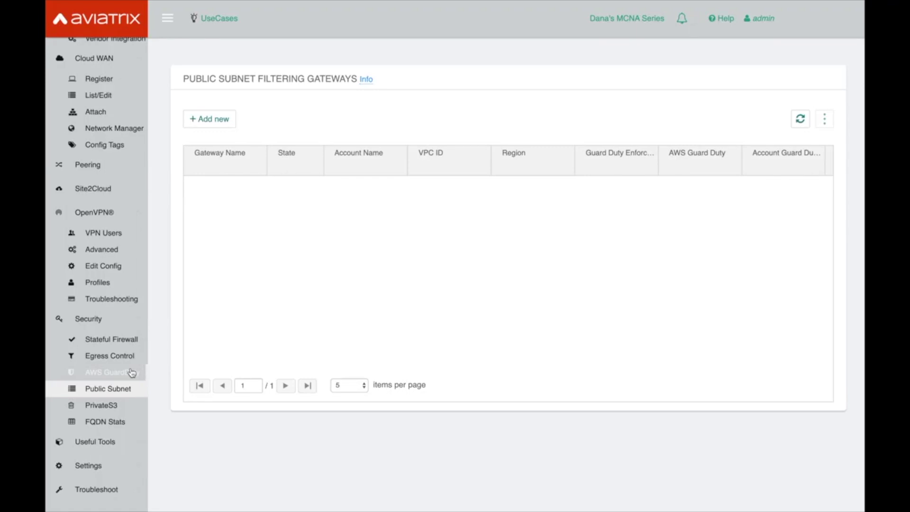
Examine the PrivateS3 management page, from the AWS gateway creation step through the source CIDR and S3 bucket settings
click(112, 405)
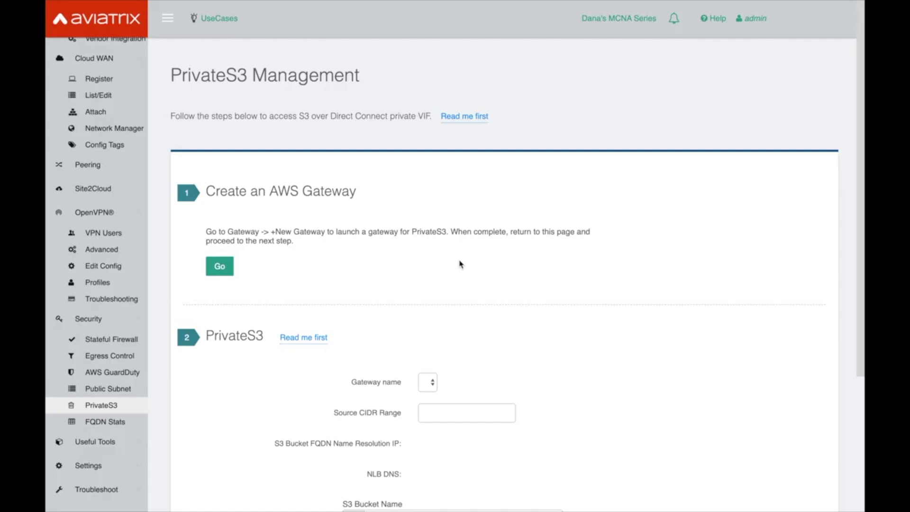
scroll(459, 264, down, 1)
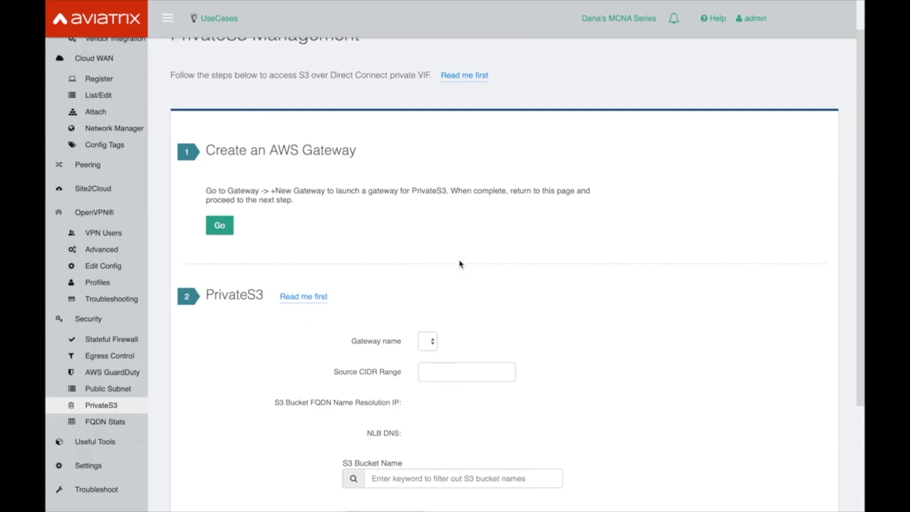
scroll(460, 264, down, 2)
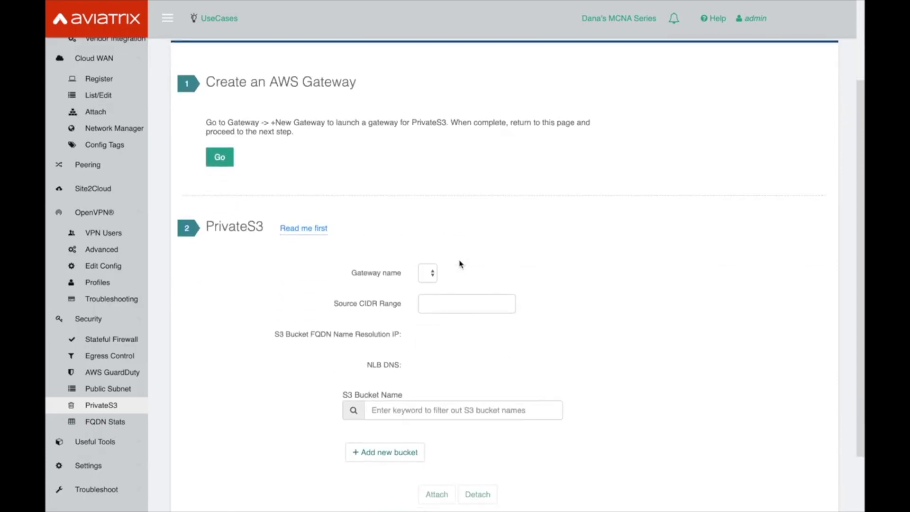
scroll(459, 264, down, 1)
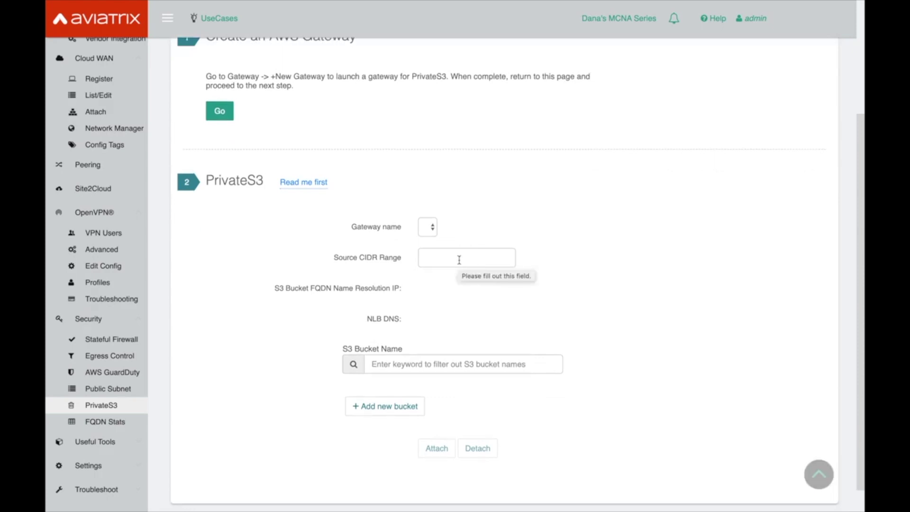
scroll(468, 324, down, 1)
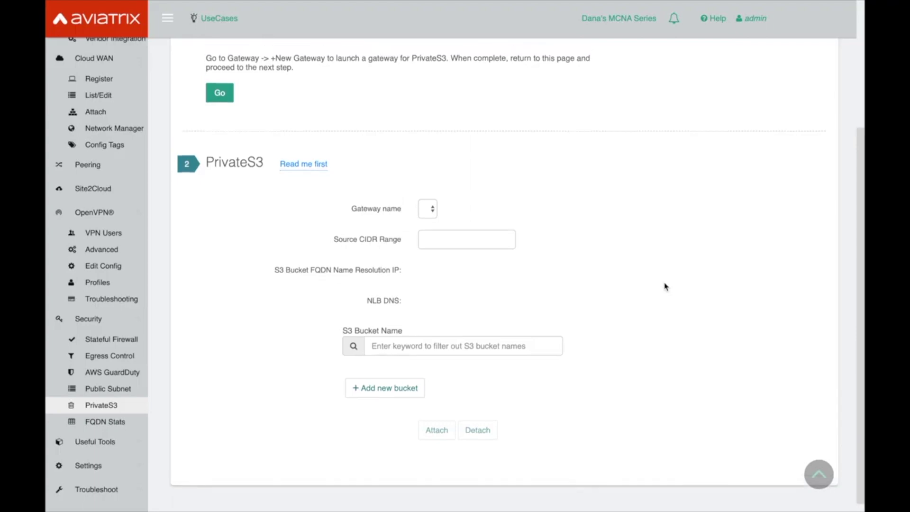
scroll(665, 286, up, 2)
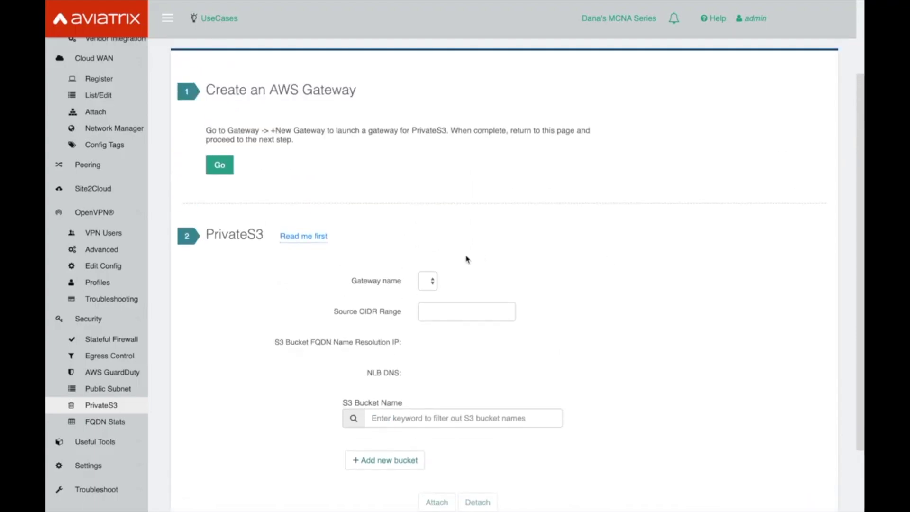
scroll(468, 259, up, 2)
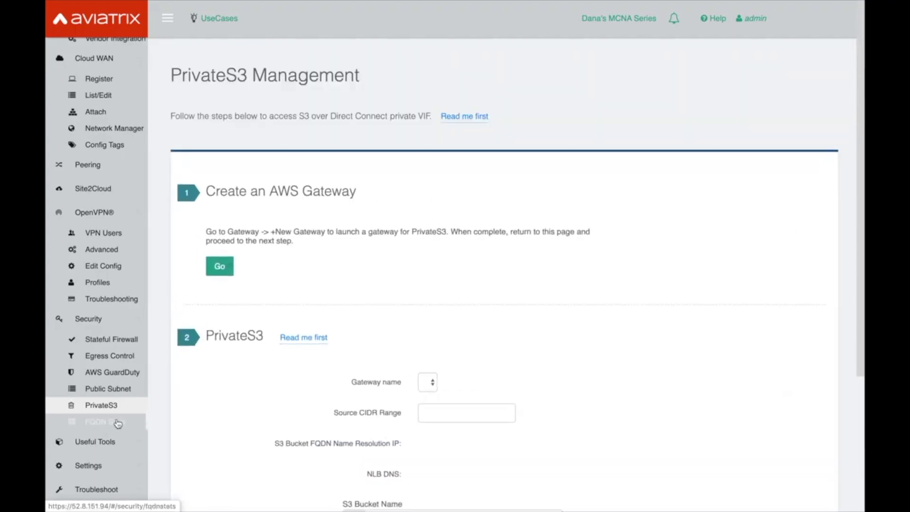
View the FQDN Stats page and open the form for creating a new VPC
click(118, 423)
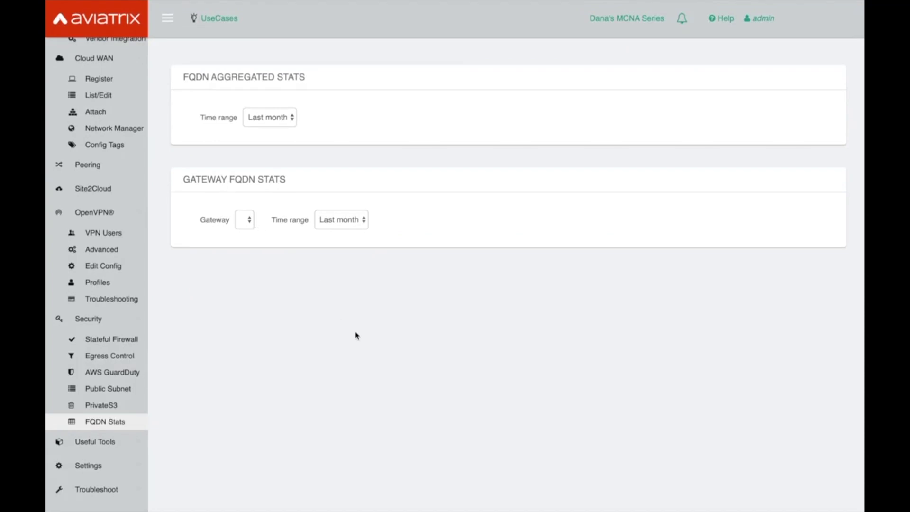
click(95, 441)
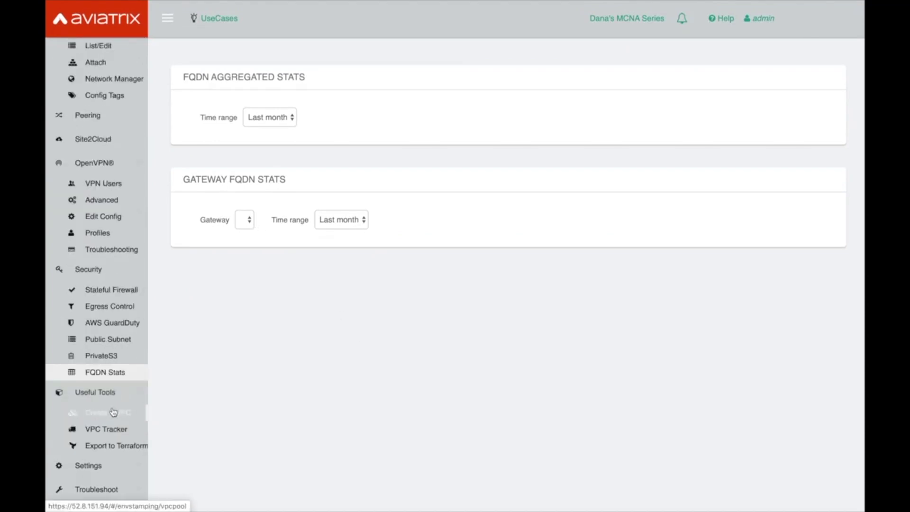
click(113, 412)
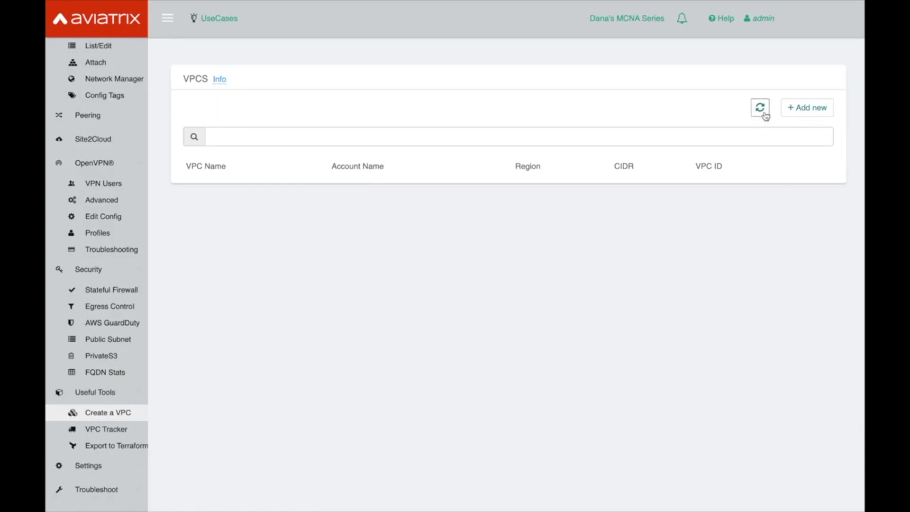
click(796, 113)
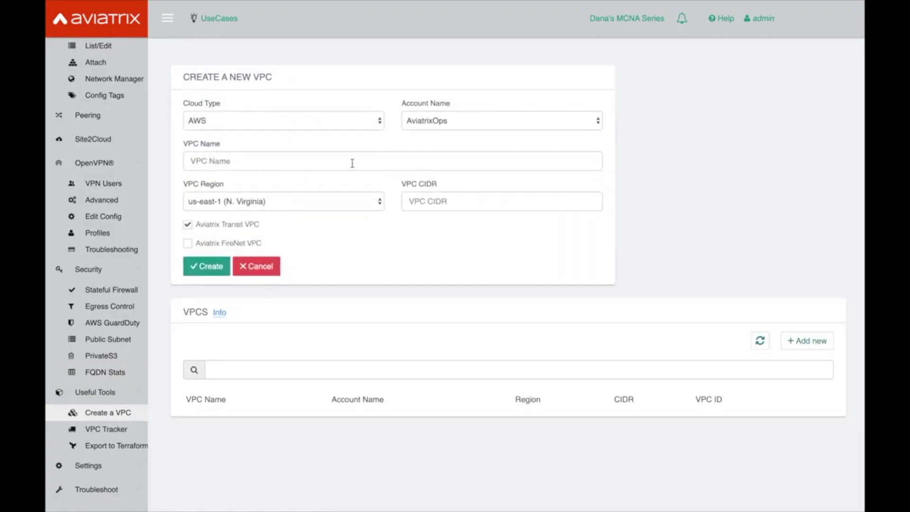
Switch the new VPC's cloud type to Azure ARM to compare its fields, and return it to AWS
click(283, 121)
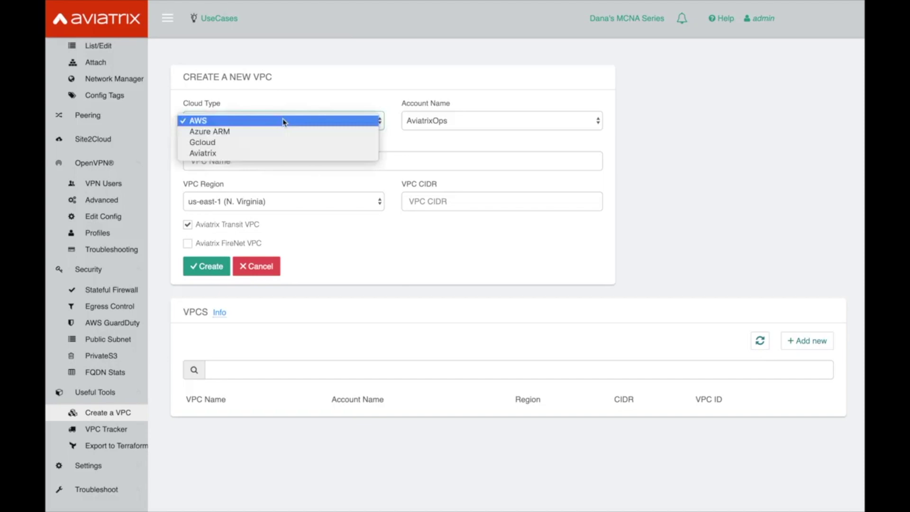
click(279, 132)
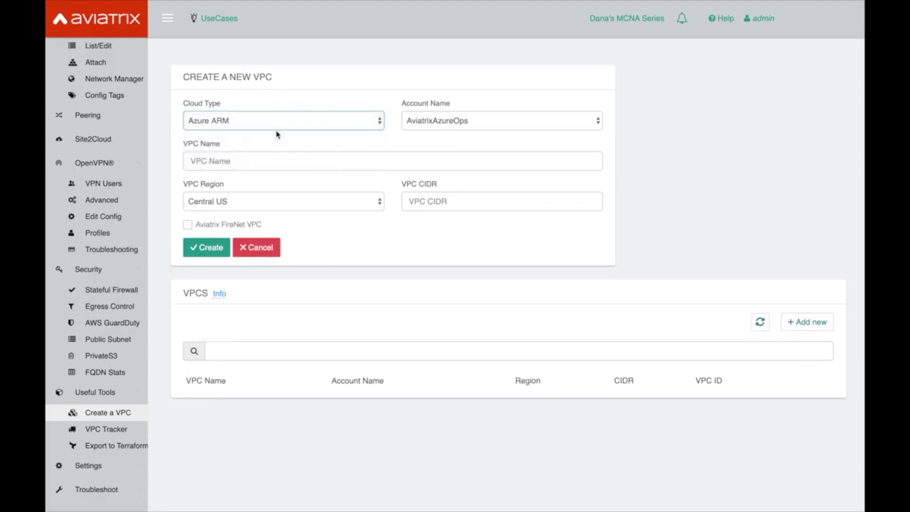
click(368, 124)
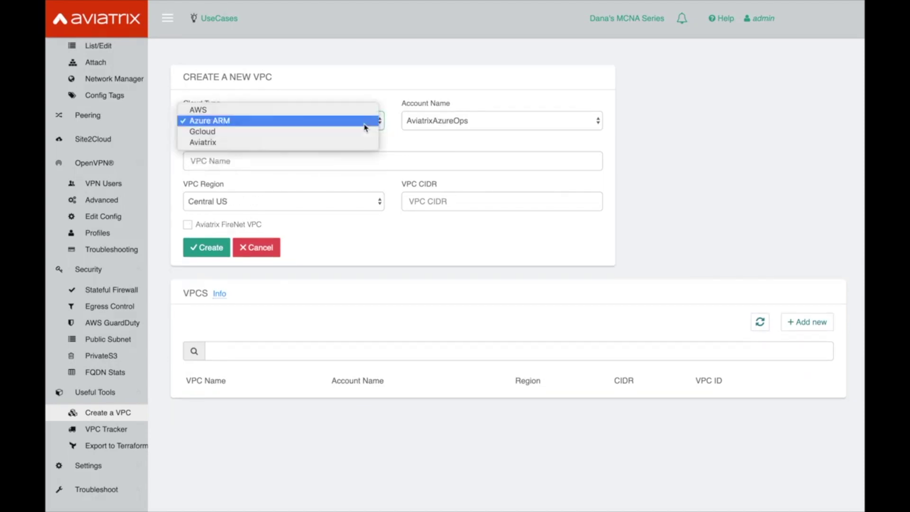
click(341, 110)
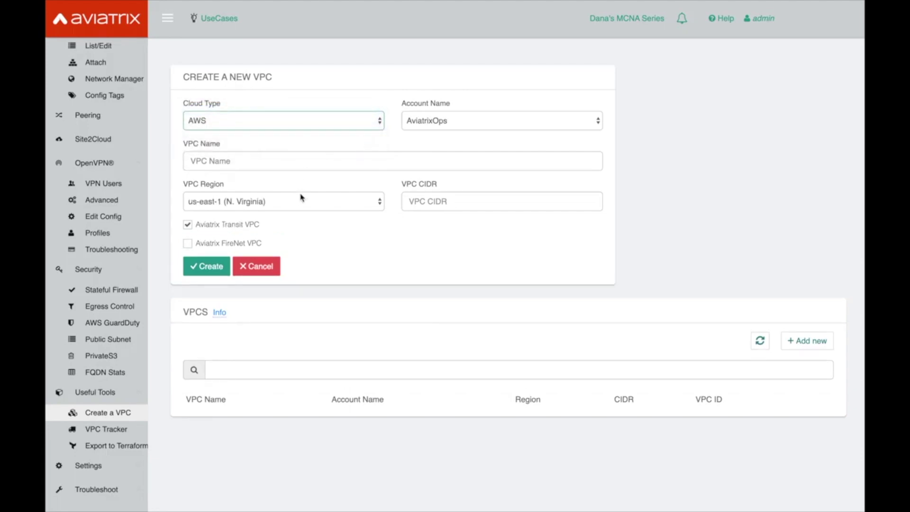
Check the new VPC's CIDR field, and select the Aviatrix FireNet VPC option instead of Aviatrix Transit VPC
click(418, 205)
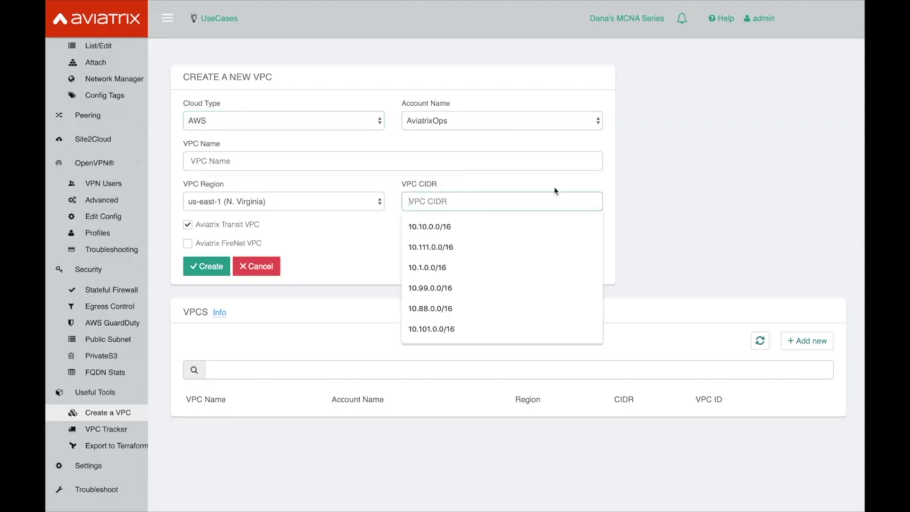
key(Escape)
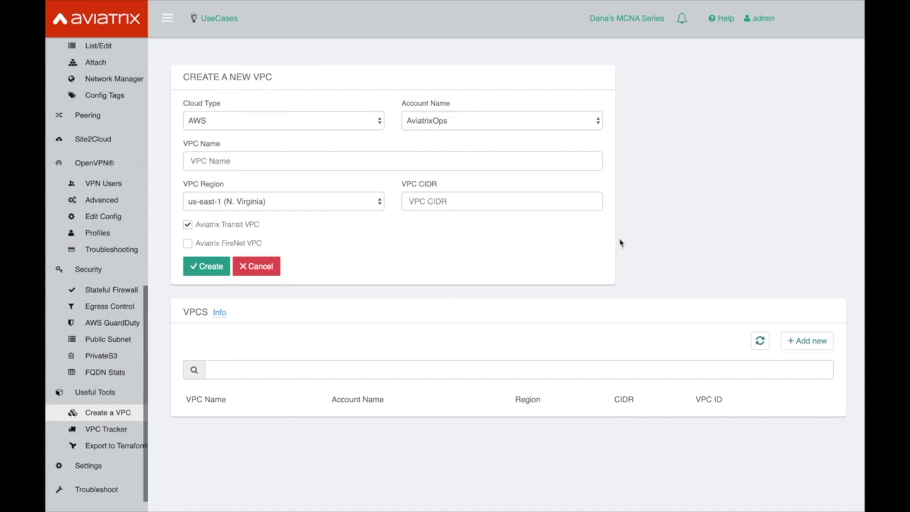
click(188, 227)
click(188, 244)
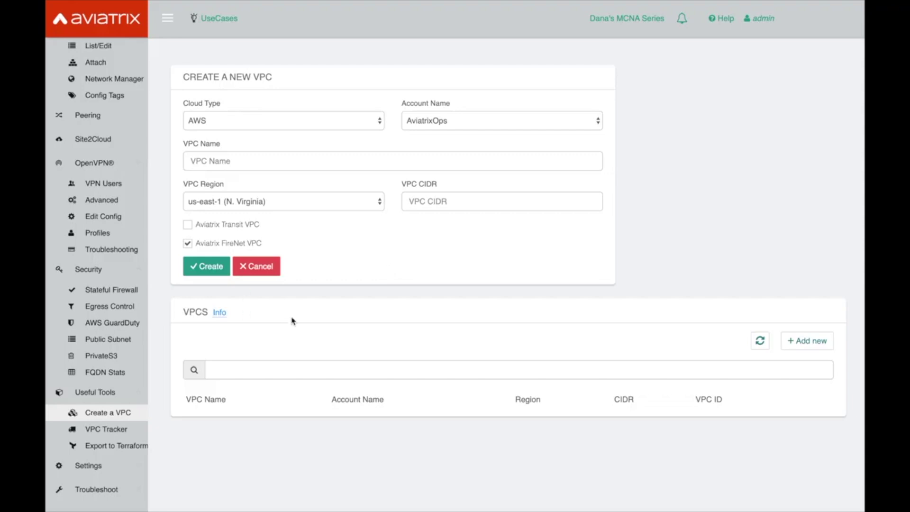
Look through the VPC Tracker's list of cloud networks with their CIDRs, regions and accounts
click(98, 430)
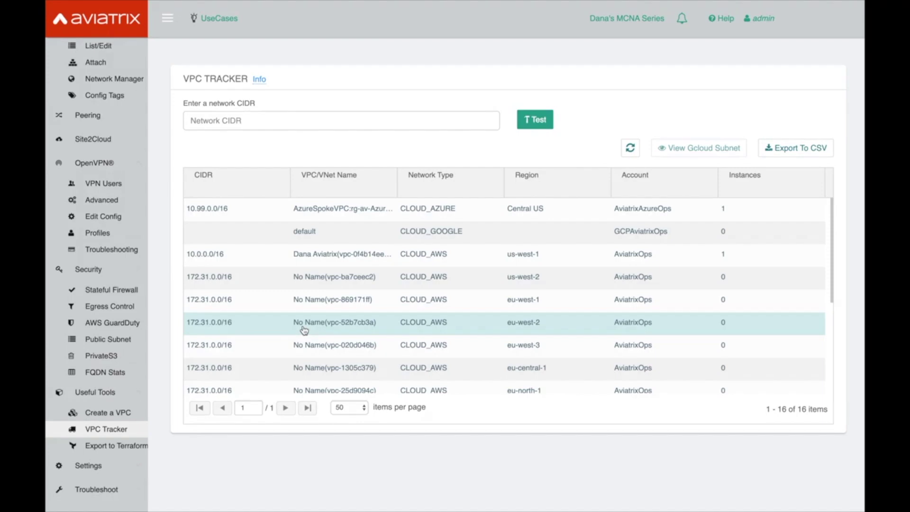
scroll(432, 297, down, 1)
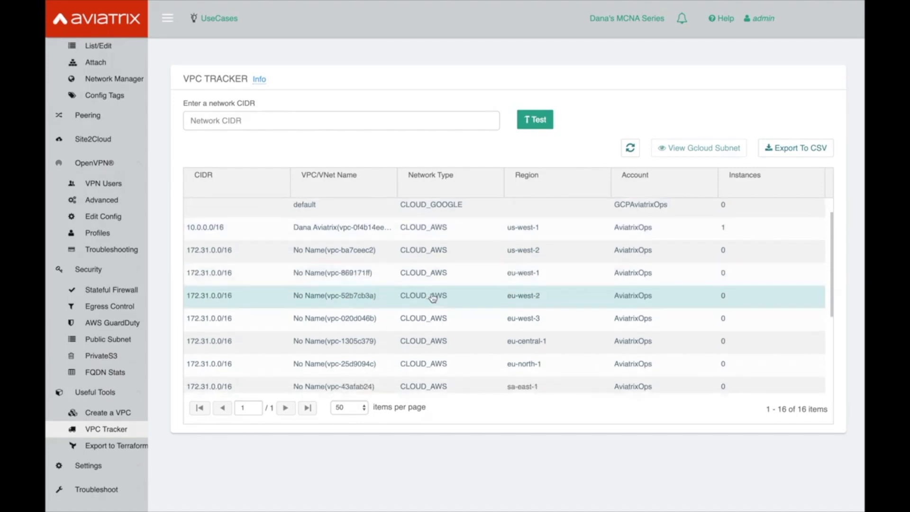
scroll(432, 297, up, 1)
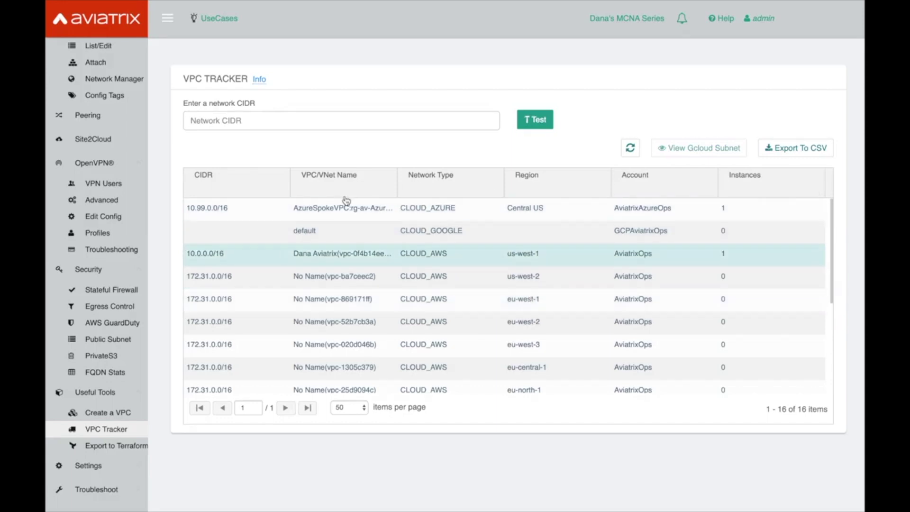
scroll(244, 268, down, 4)
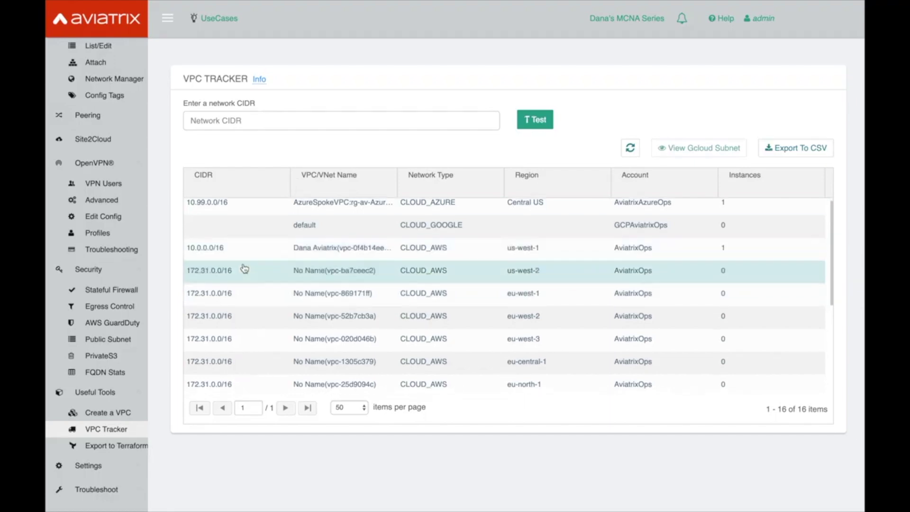
scroll(245, 266, up, 4)
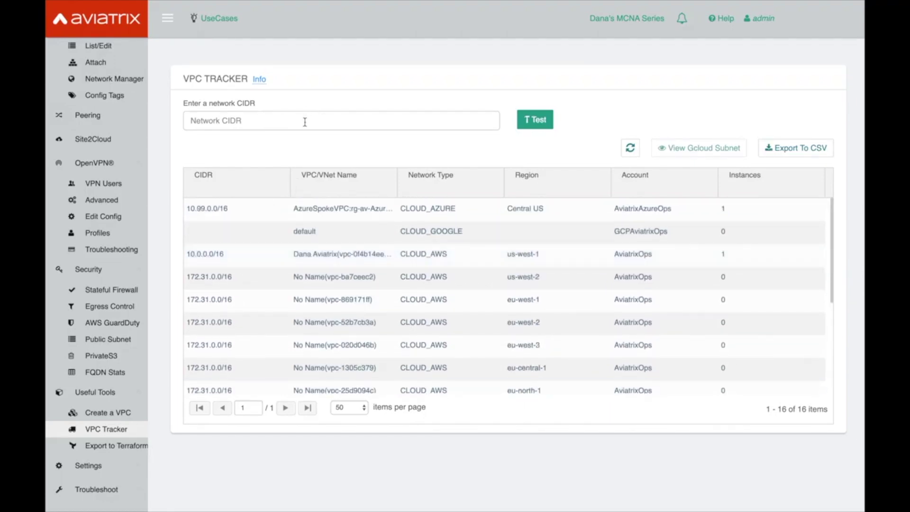
Test the network CIDR 10.99.0.0/16 for overlaps in the VPC Tracker
click(304, 121)
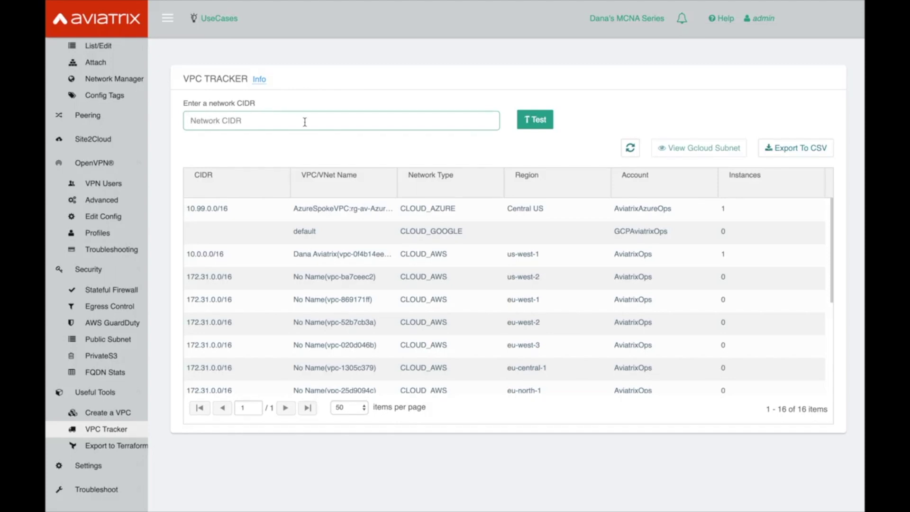
text(10.99.0.0/16)
click(535, 119)
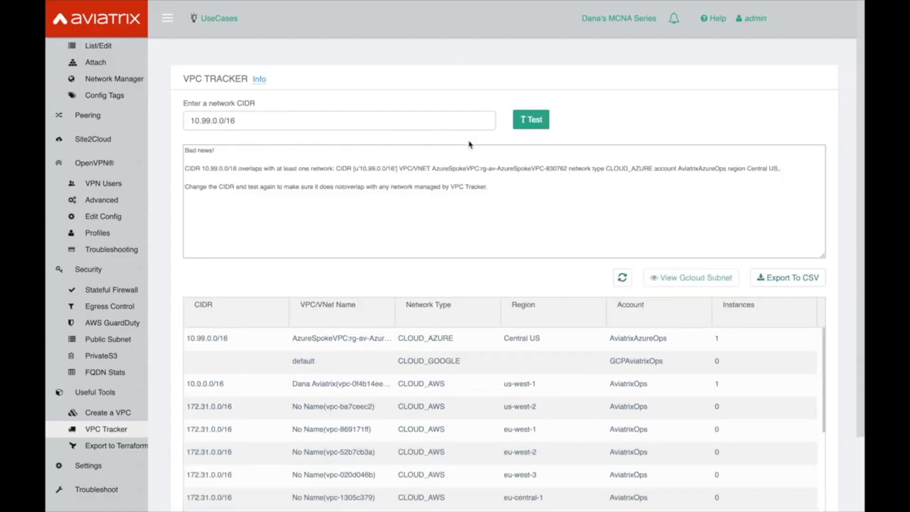
Read the CIDR overlap test result and examine the Instances column of the tracked networks
drag(217, 151, 186, 152)
click(198, 156)
drag(239, 175, 332, 179)
click(338, 175)
scroll(490, 218, down, 3)
mouse_move(716, 261)
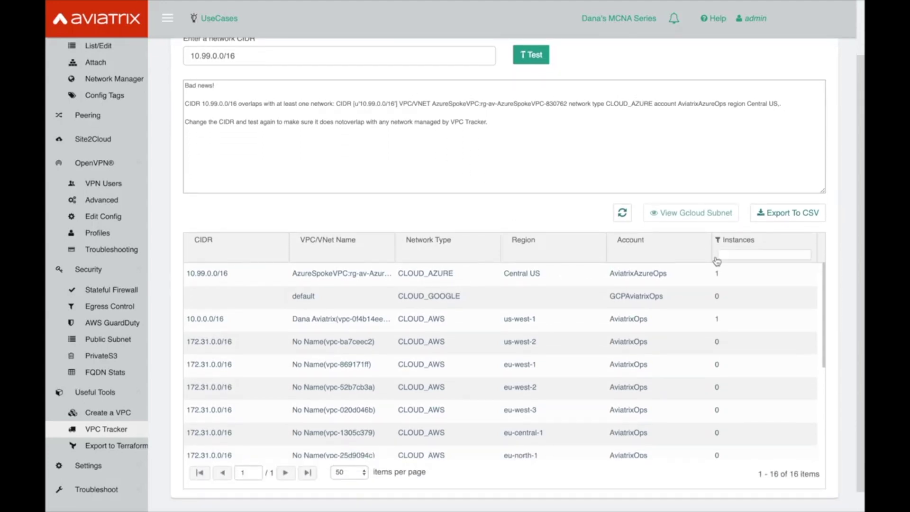
scroll(784, 304, down, 3)
scroll(761, 291, up, 6)
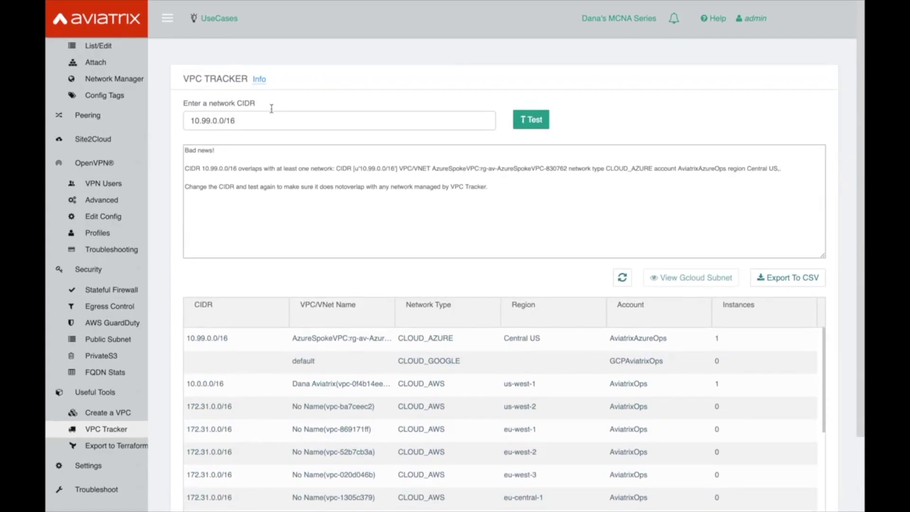
Examine the Export to Terraform page and its list of resources, from Accounts down to OpenVPN
click(122, 443)
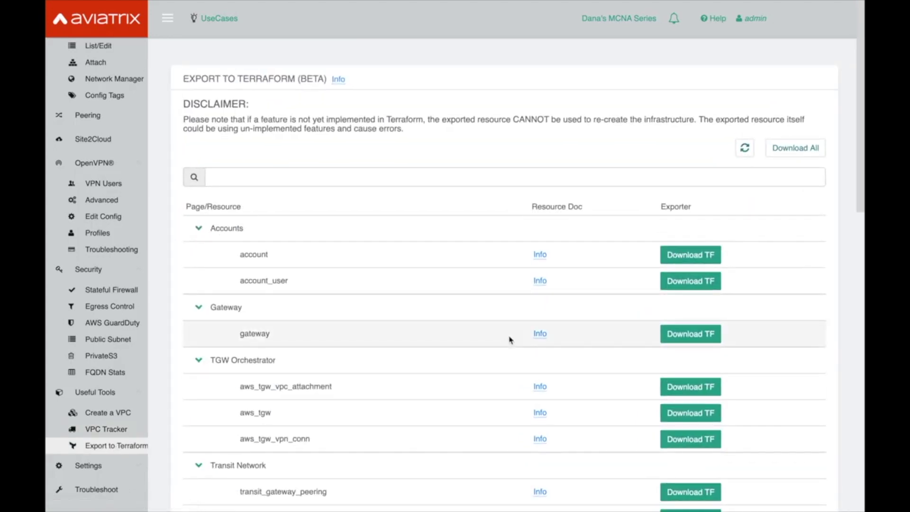
scroll(509, 339, down, 3)
scroll(509, 340, down, 6)
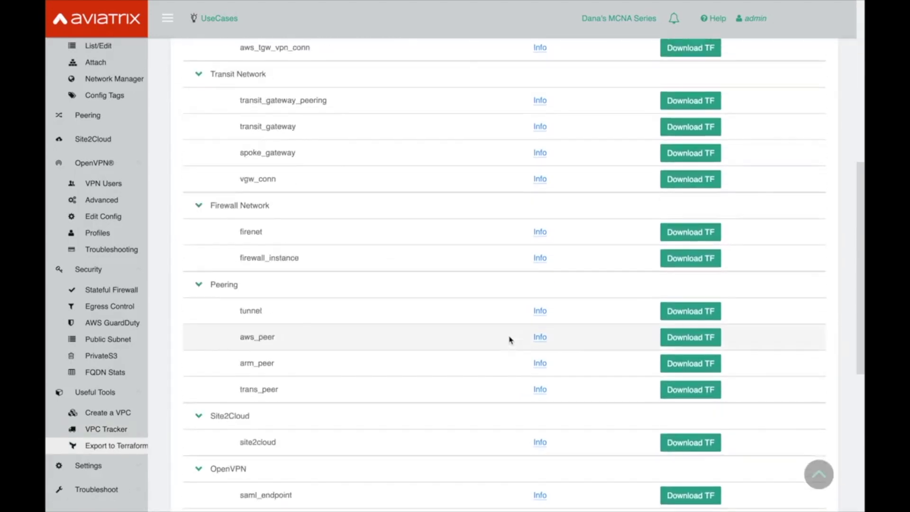
scroll(510, 339, up, 8)
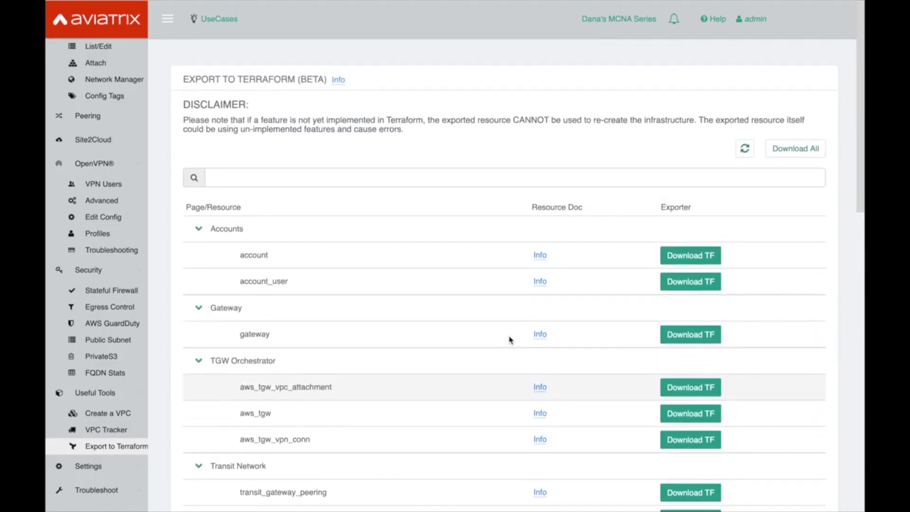
scroll(509, 340, down, 8)
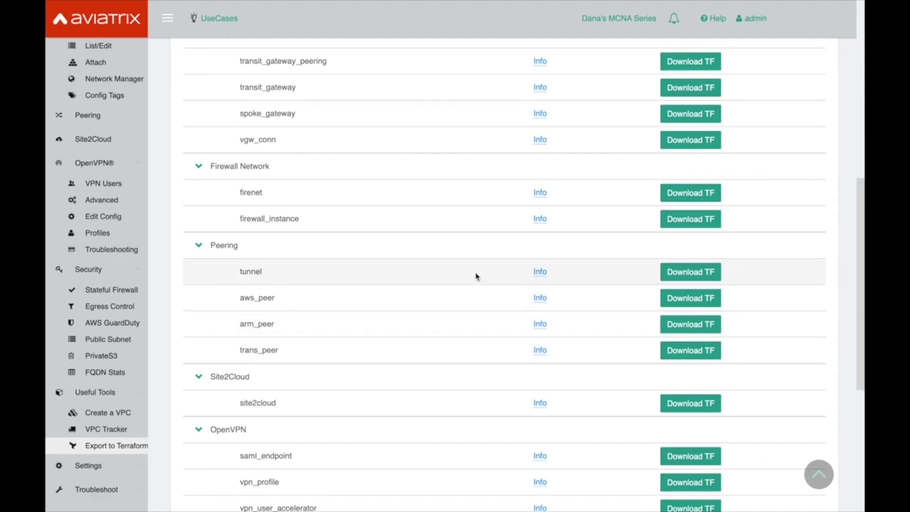
scroll(288, 227, up, 1)
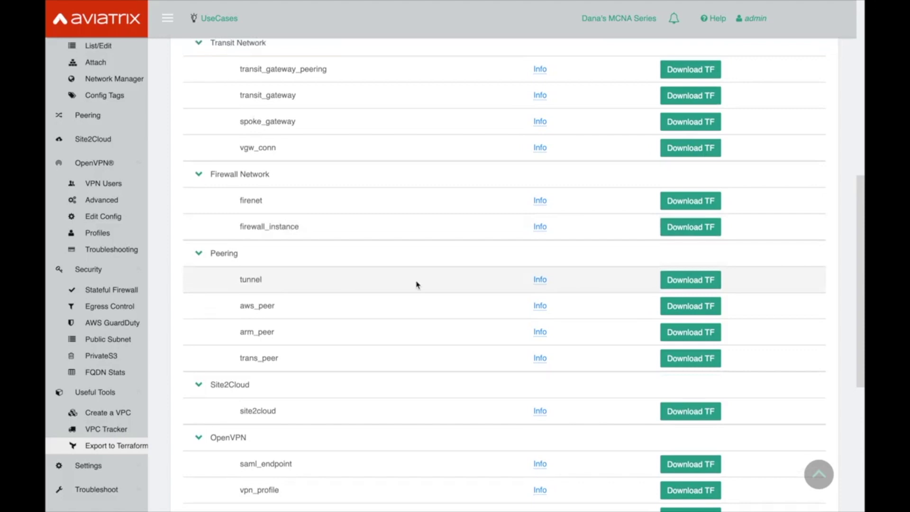
Download the Terraform export of the peering tunnel resource and extract tunnel.zip in the Downloads folder
click(695, 283)
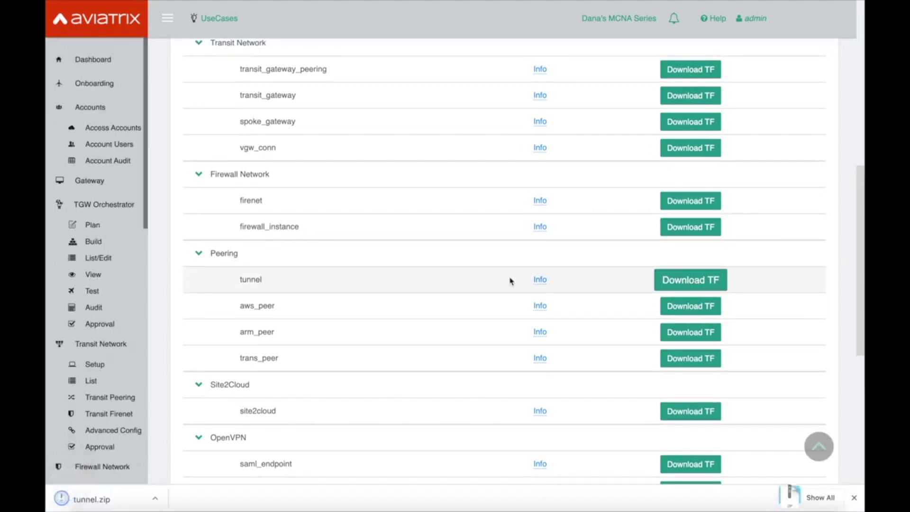
click(121, 499)
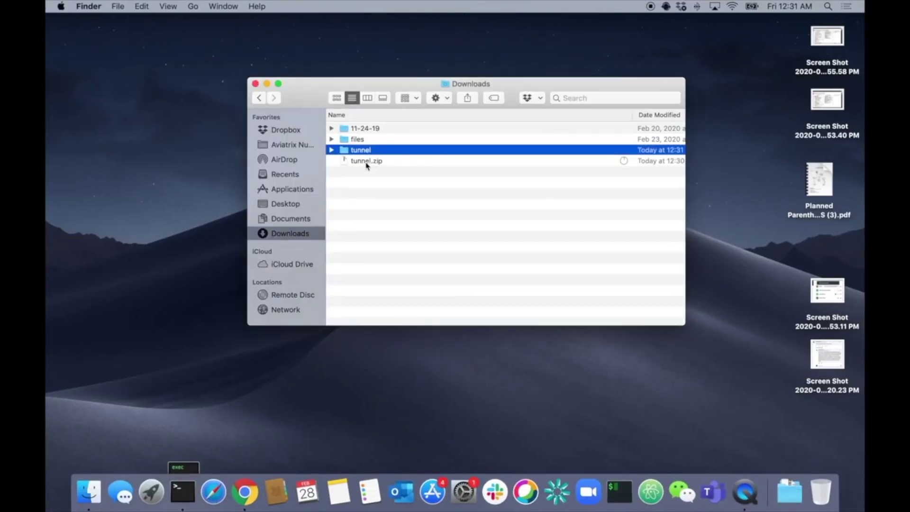
double_click(366, 162)
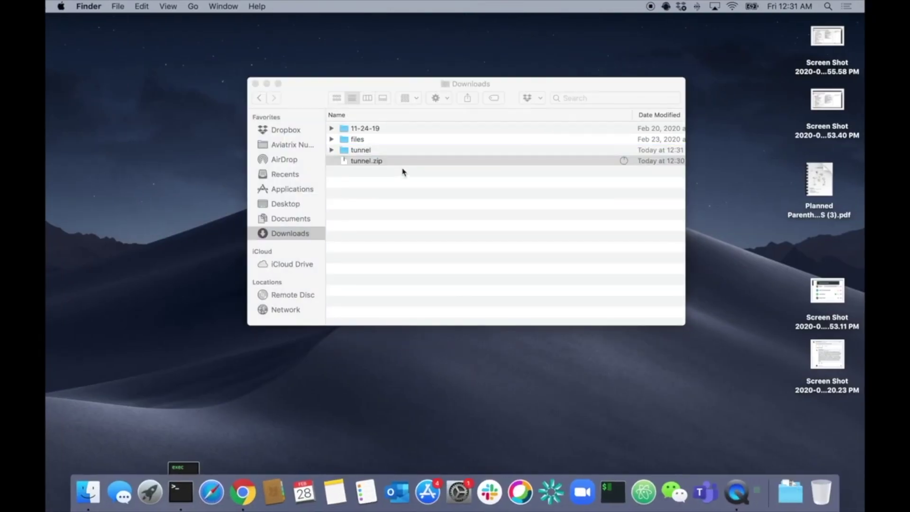
double_click(367, 162)
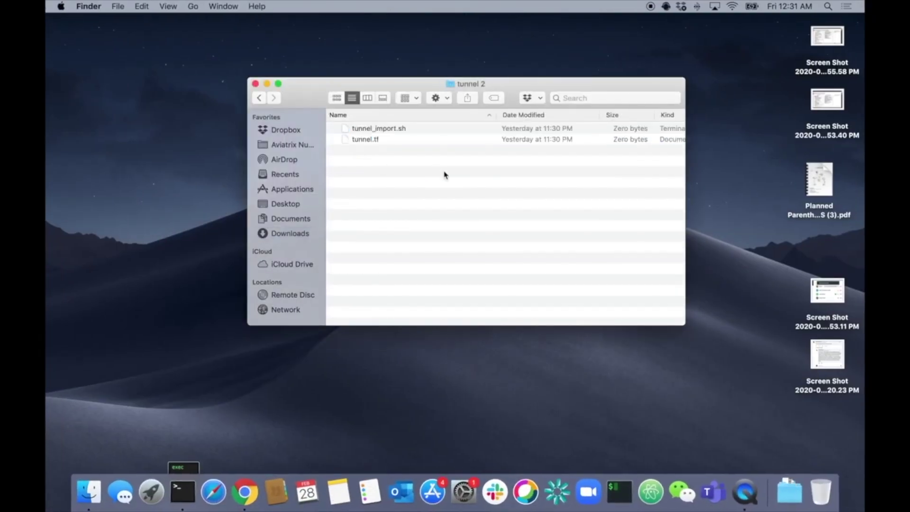
Open the extracted tunnel_import.sh in Atom to view its contents, and close the editor
click(377, 142)
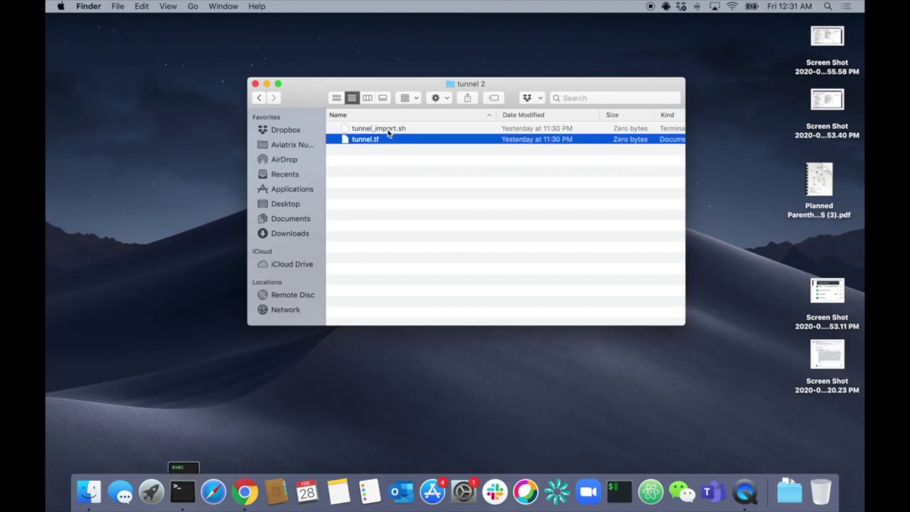
click(388, 131)
right_click(388, 131)
mouse_move(456, 150)
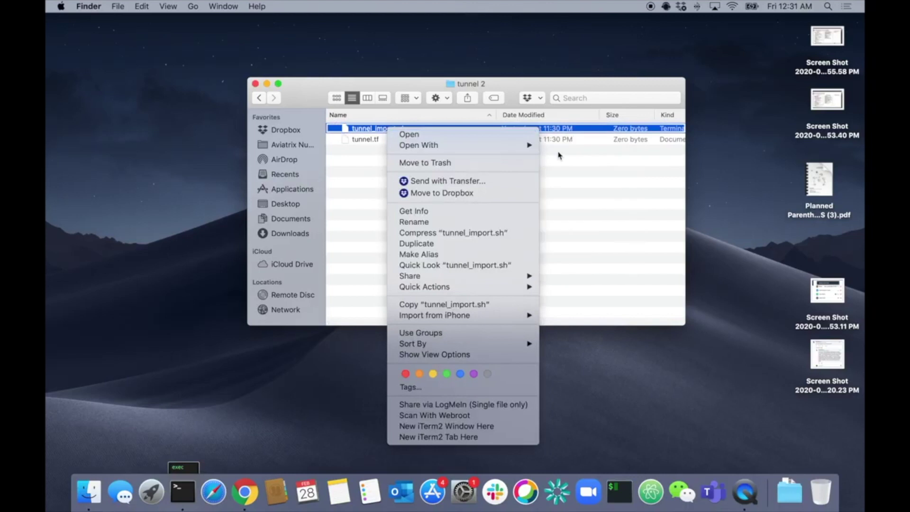
click(569, 164)
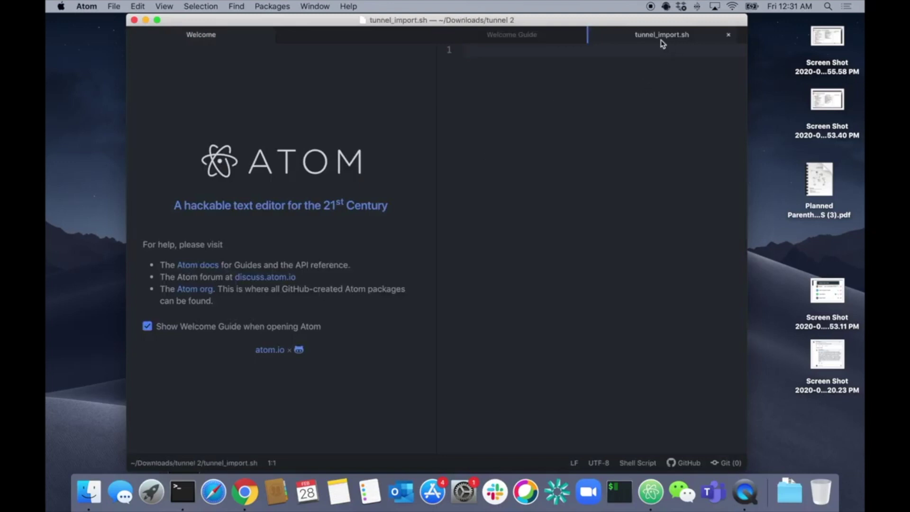
click(134, 20)
View tunnel.tf in TextEdit, close it, and switch back to the Aviatrix controller
click(387, 140)
right_click(387, 139)
mouse_move(431, 154)
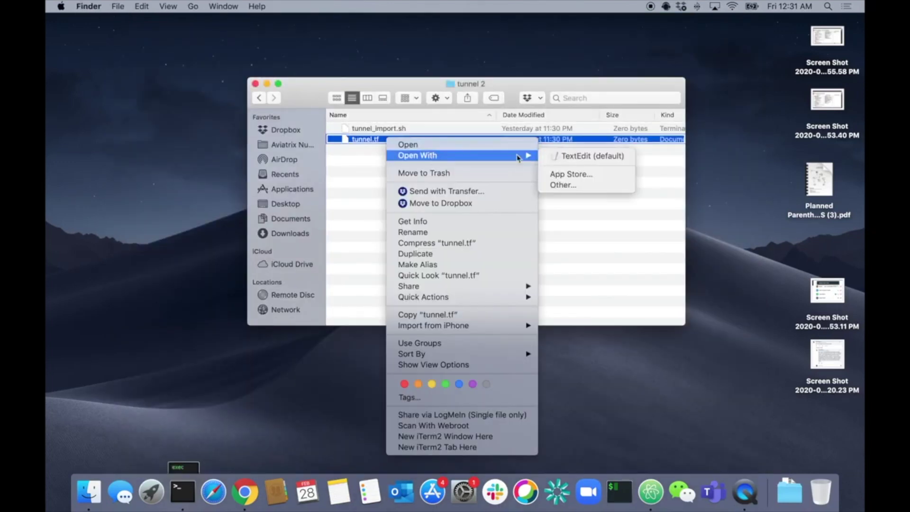
click(587, 159)
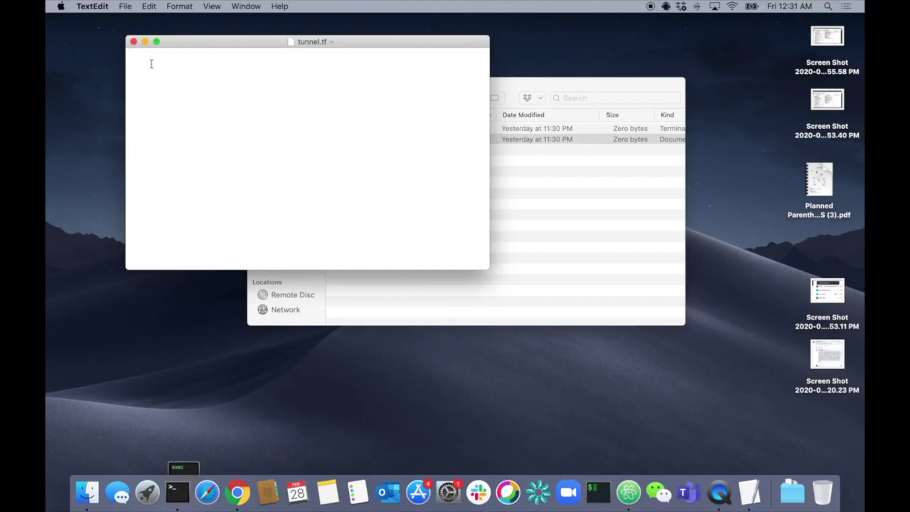
click(133, 44)
key(ctrl+Right)
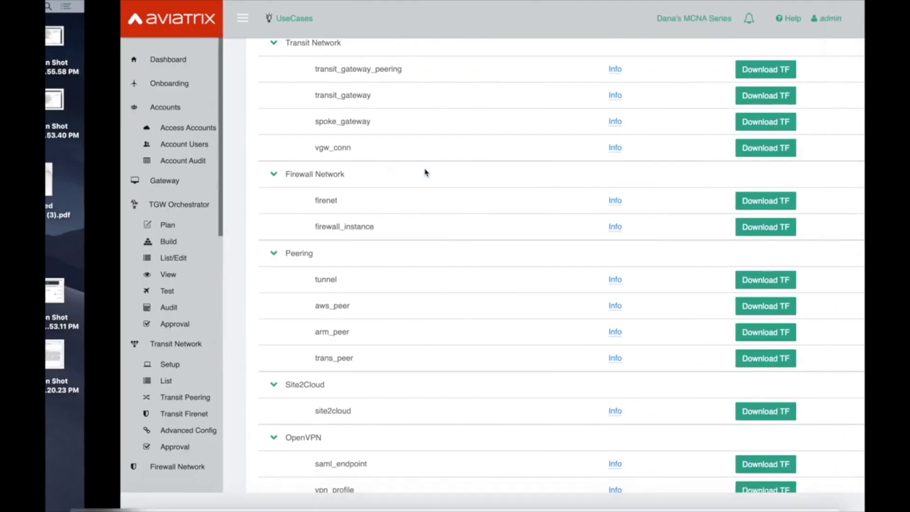
Download the Terraform export of the account resource under Accounts and extract account.zip in the Downloads folder
scroll(393, 208, up, 6)
scroll(386, 215, up, 2)
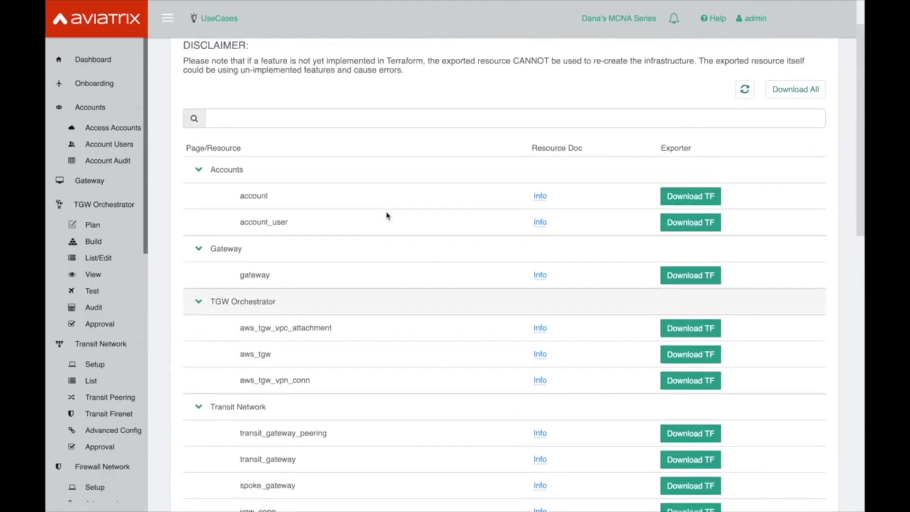
click(690, 198)
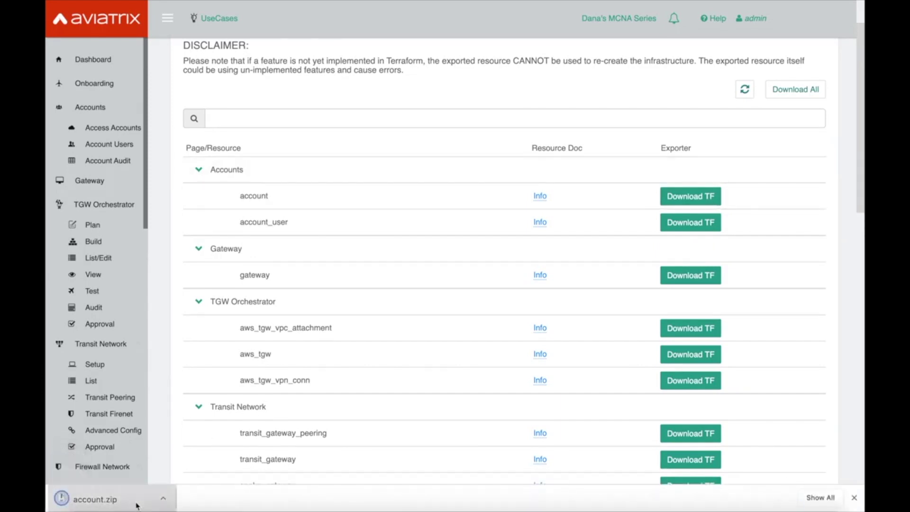
click(104, 497)
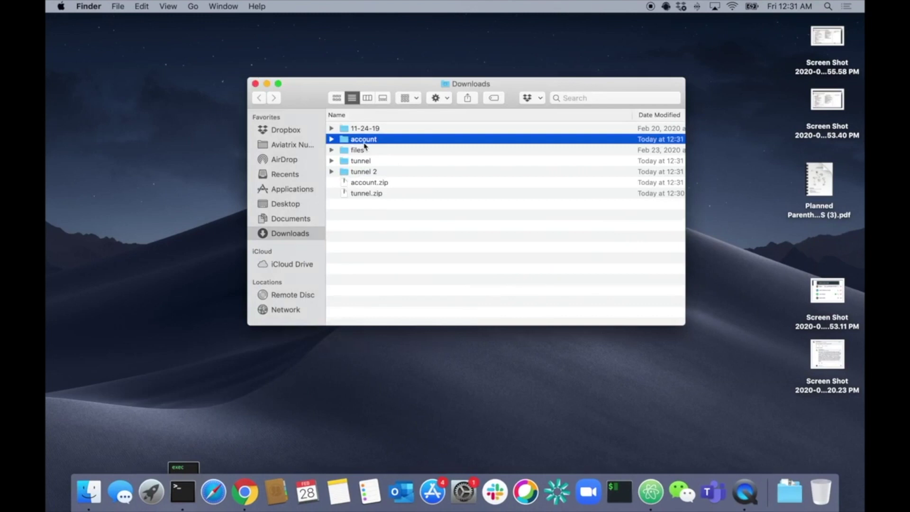
Open account.tf from the extracted account folder in TextEdit to view its resource definitions
double_click(364, 143)
right_click(379, 140)
mouse_move(407, 158)
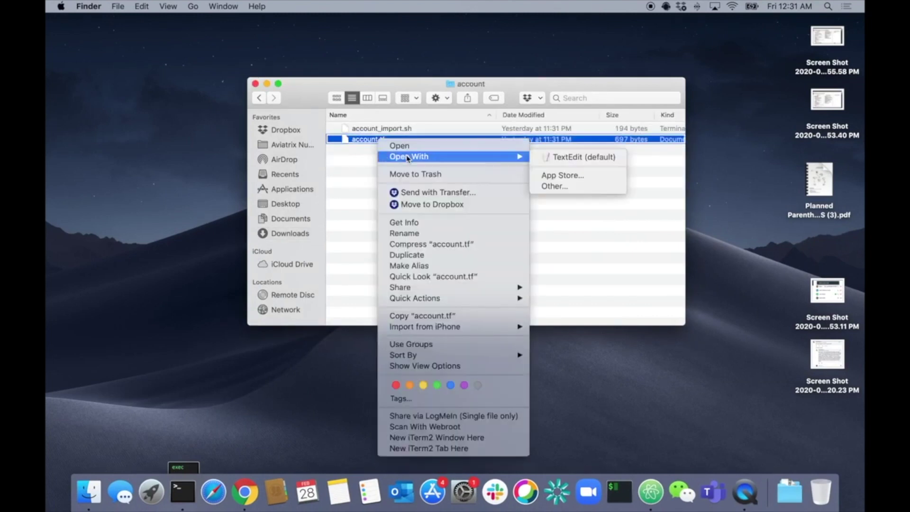
click(577, 158)
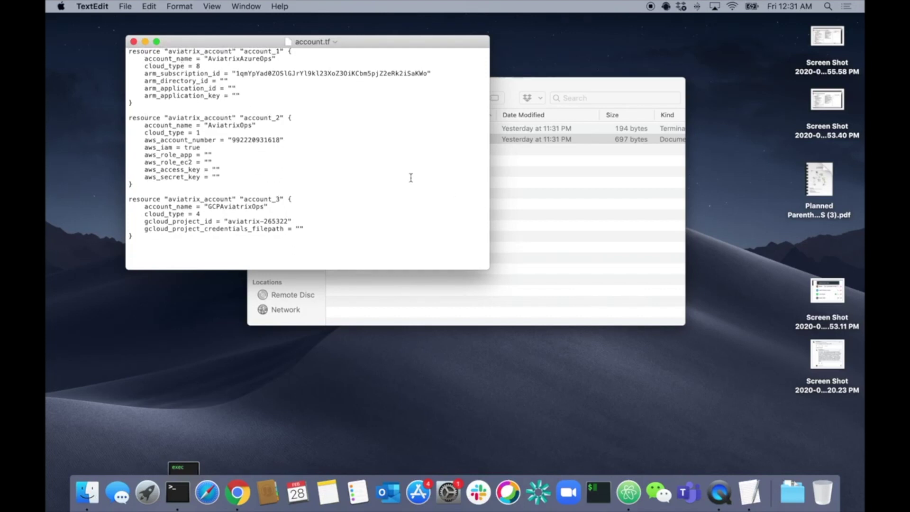
Open account_import.sh in Atom to view its Terraform import commands, and switch back to the Aviatrix controller
click(499, 197)
click(428, 134)
right_click(425, 130)
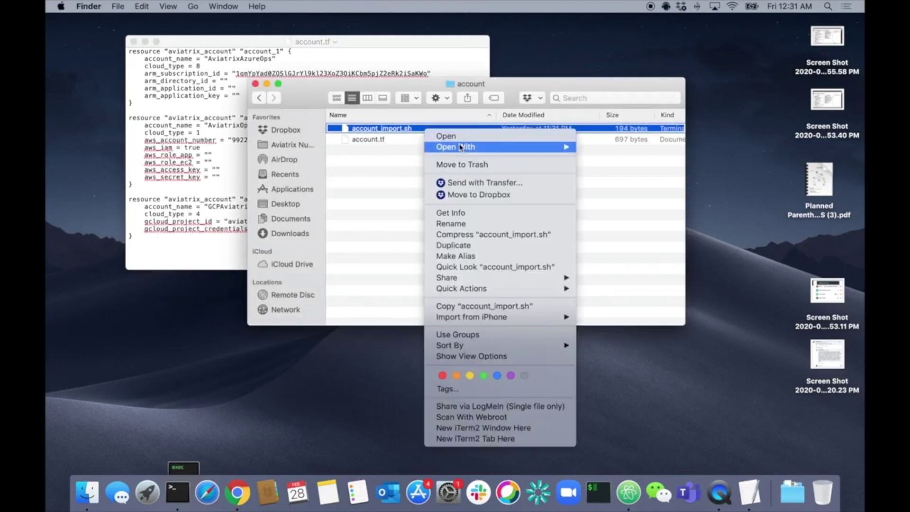
mouse_move(457, 147)
click(617, 173)
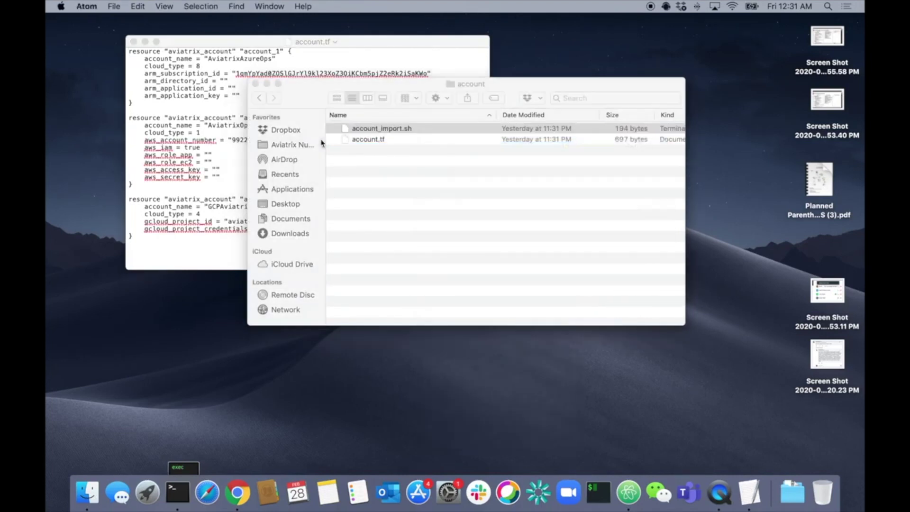
scroll(523, 114, right, 3)
scroll(523, 114, left, 3)
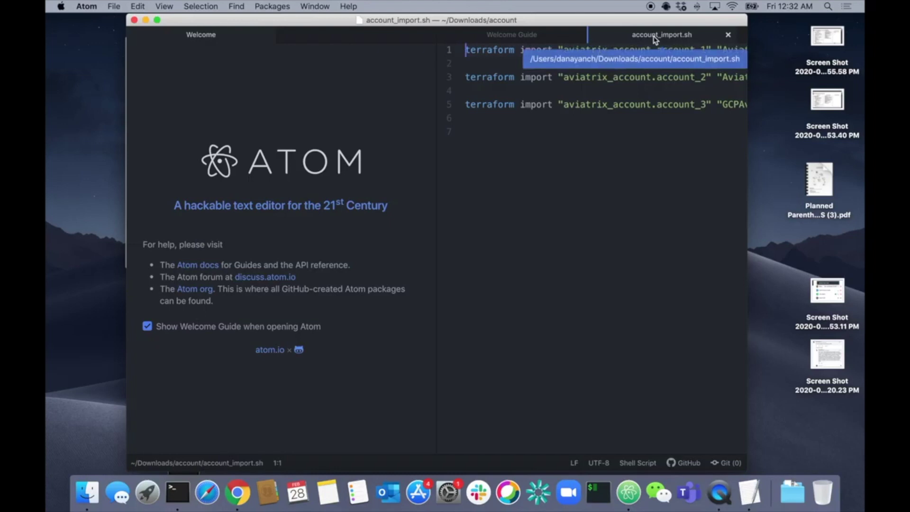
click(552, 35)
click(634, 35)
key(ctrl+Right)
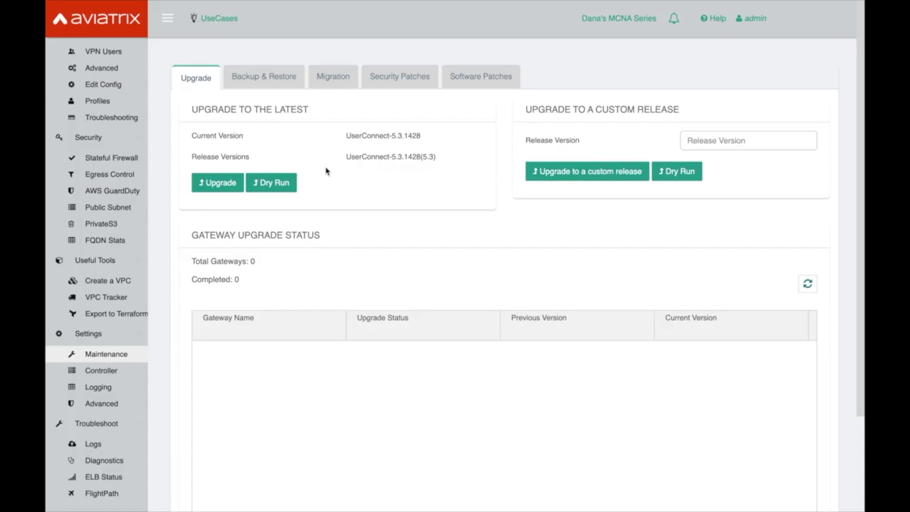
Examine the custom release upgrade, Backup & Restore and Migration sections of the Maintenance settings
drag(592, 108, 672, 106)
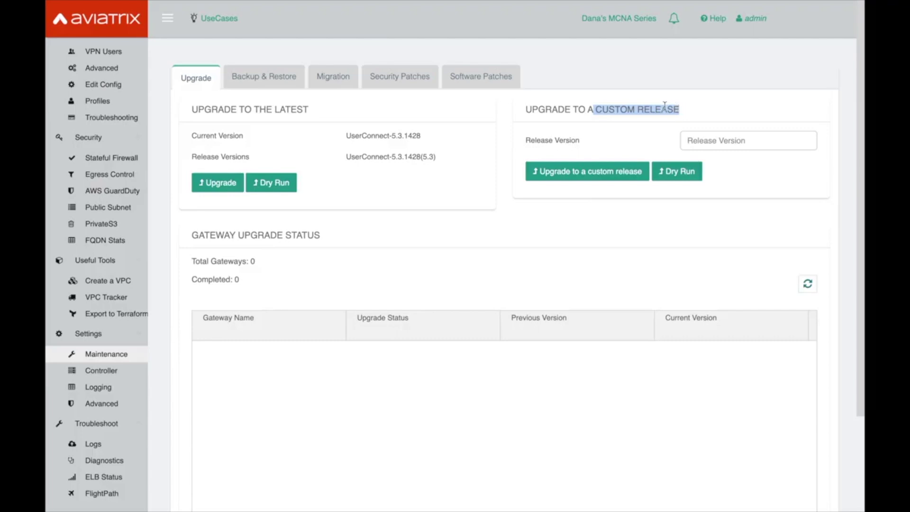
click(707, 141)
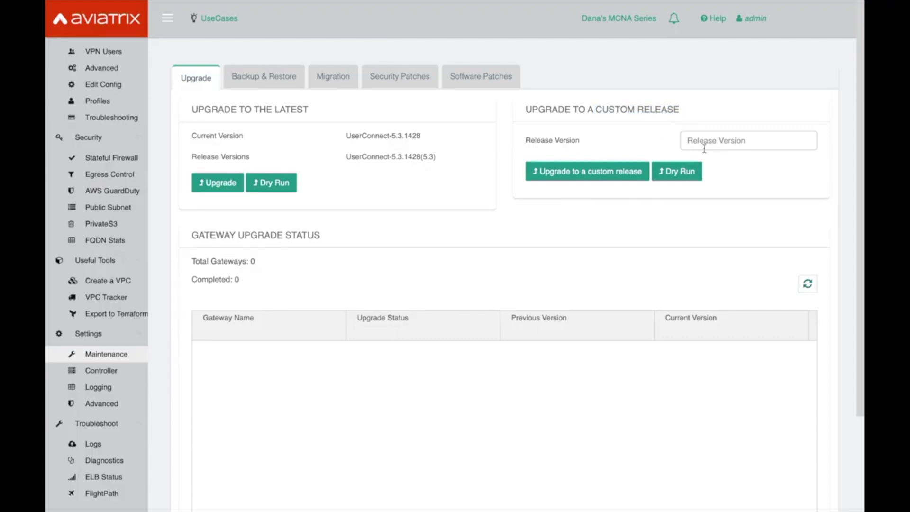
click(276, 75)
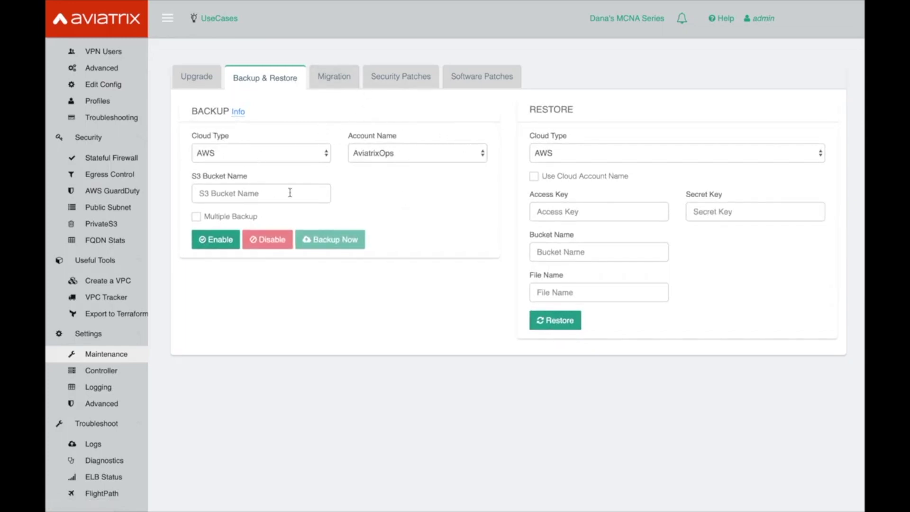
click(336, 83)
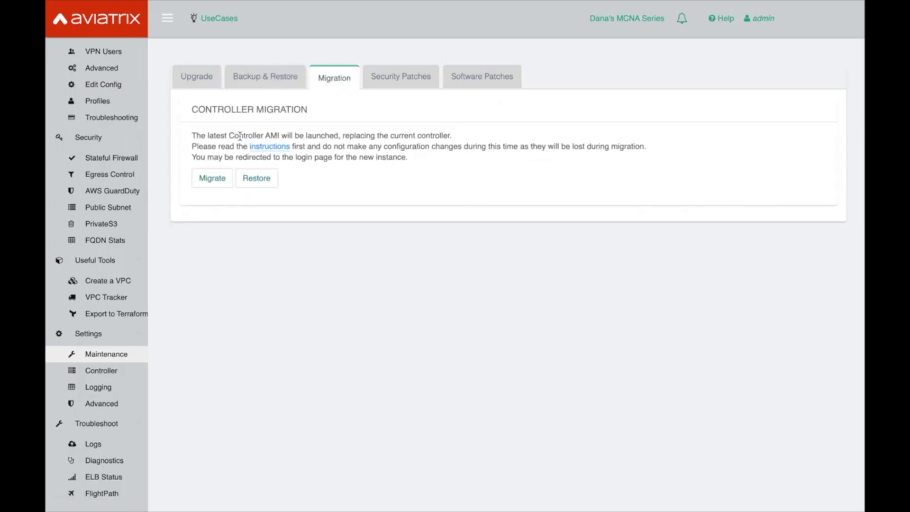
Compare the Security Patches and Software Patches lists, check the Gateway / Controller status options, and return to the Upgrade section
click(416, 82)
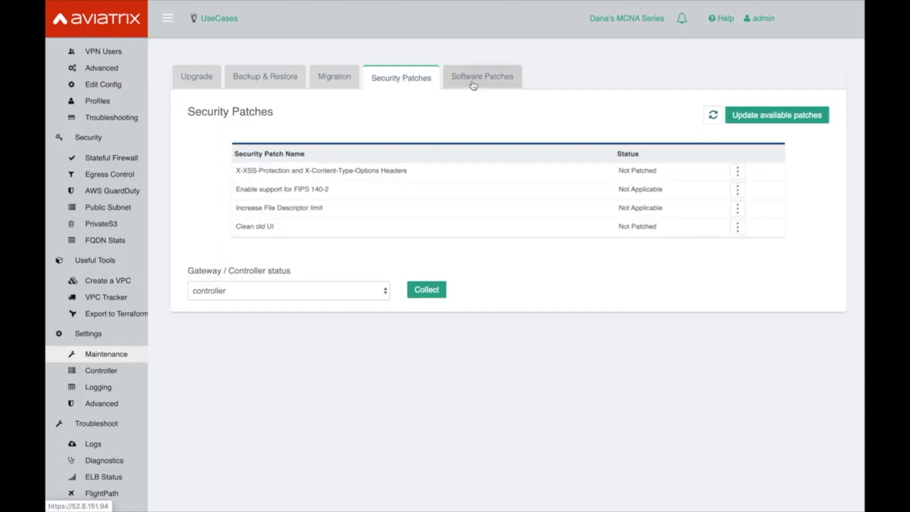
click(495, 83)
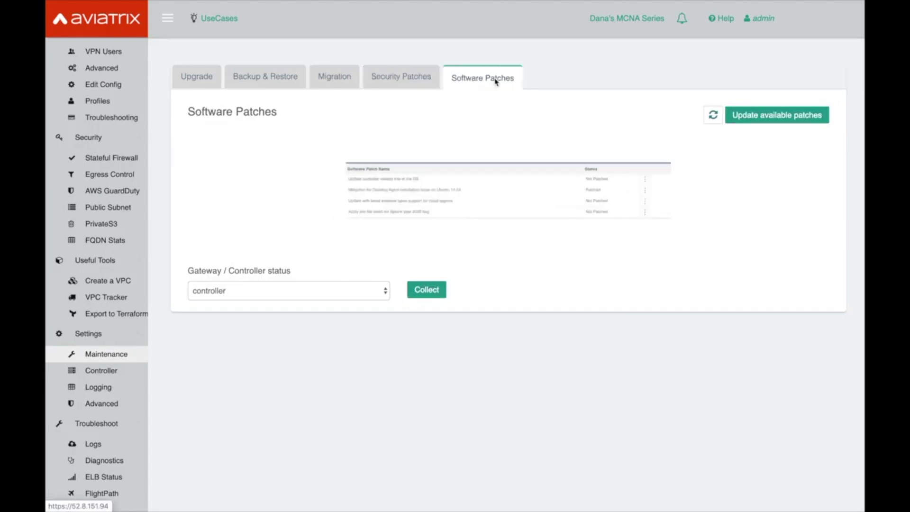
click(411, 77)
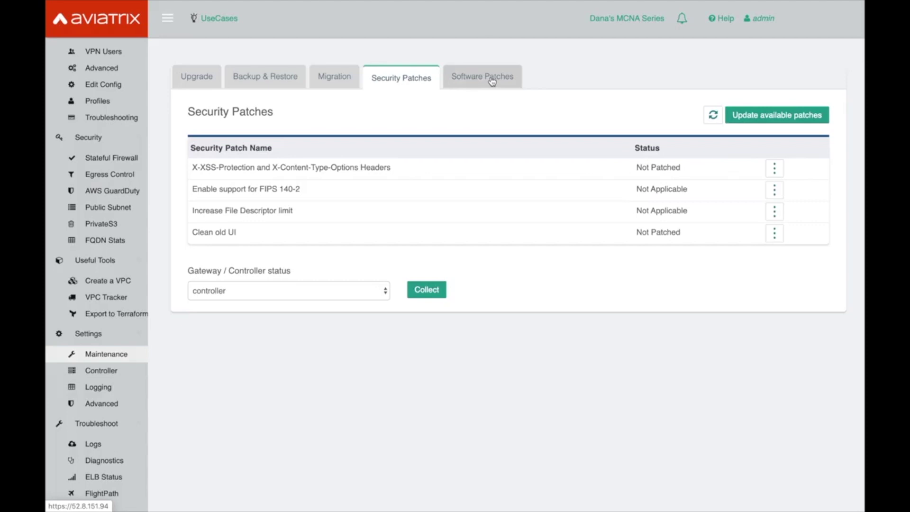
click(493, 81)
click(416, 76)
click(331, 290)
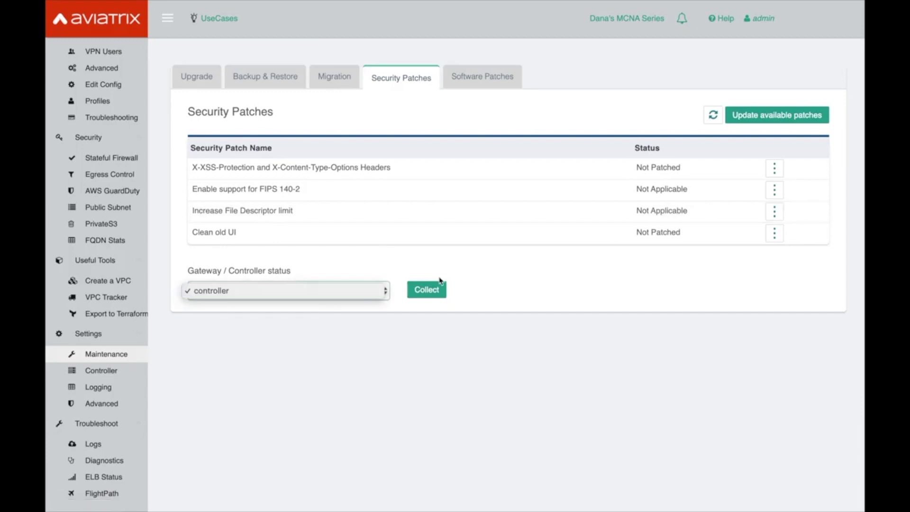
click(444, 258)
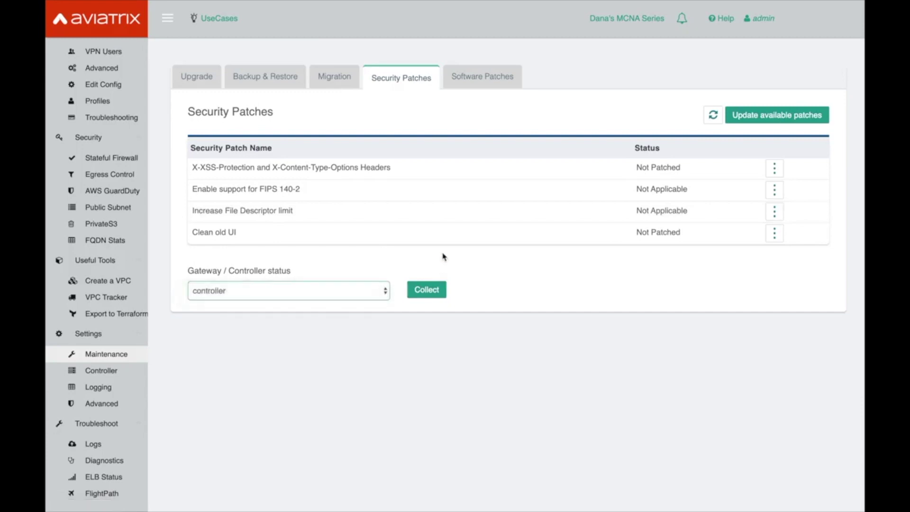
click(483, 79)
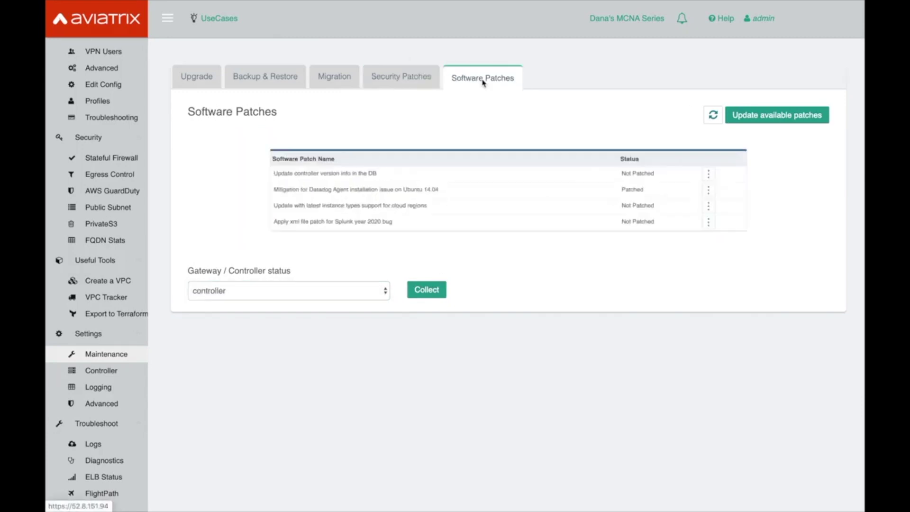
click(408, 85)
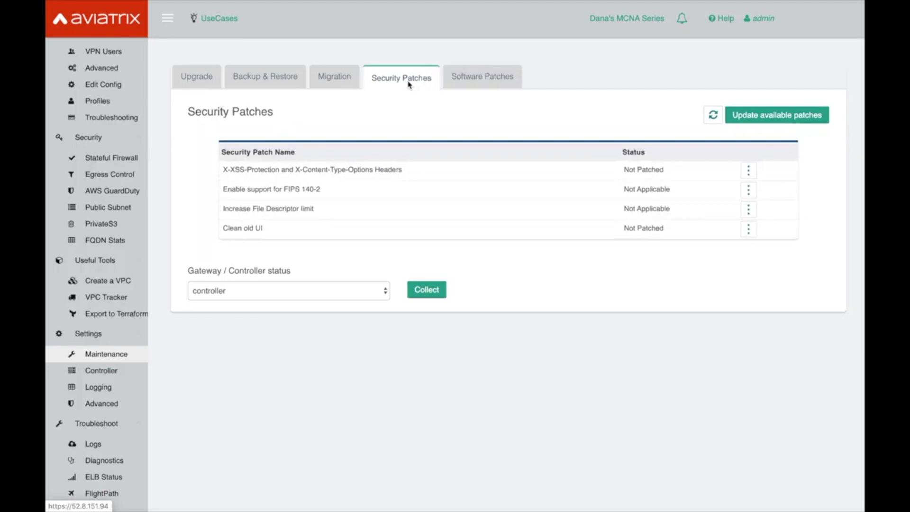
click(339, 83)
click(196, 77)
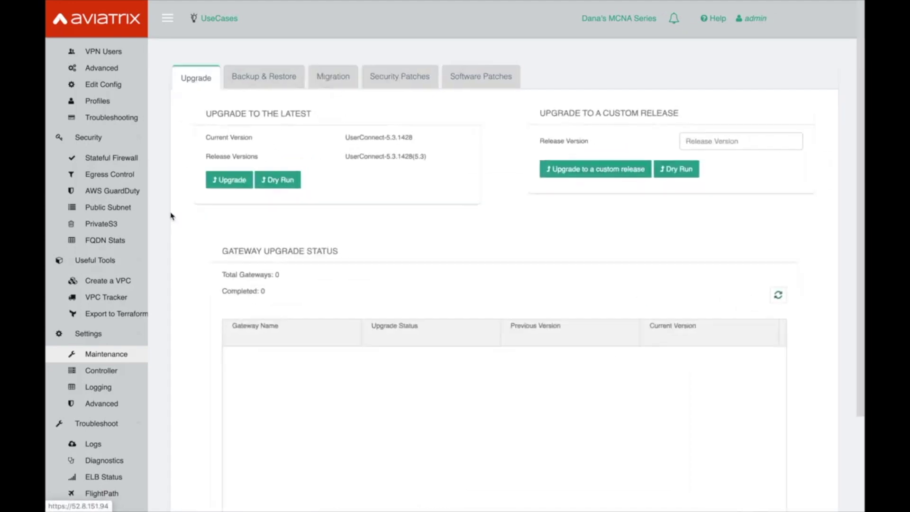
Examine the Controller settings for System Time, License, Email, LDAP Login, SAML Login and 2FA Login
click(110, 371)
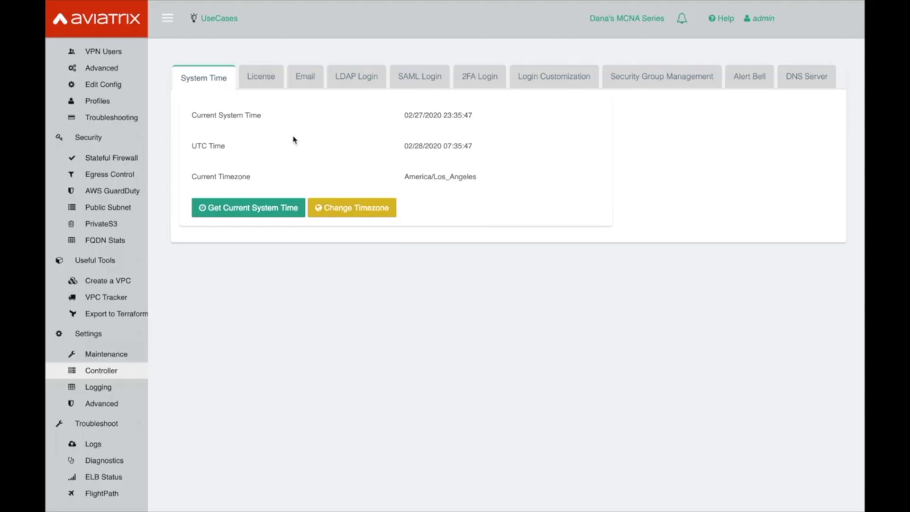
click(272, 86)
click(305, 77)
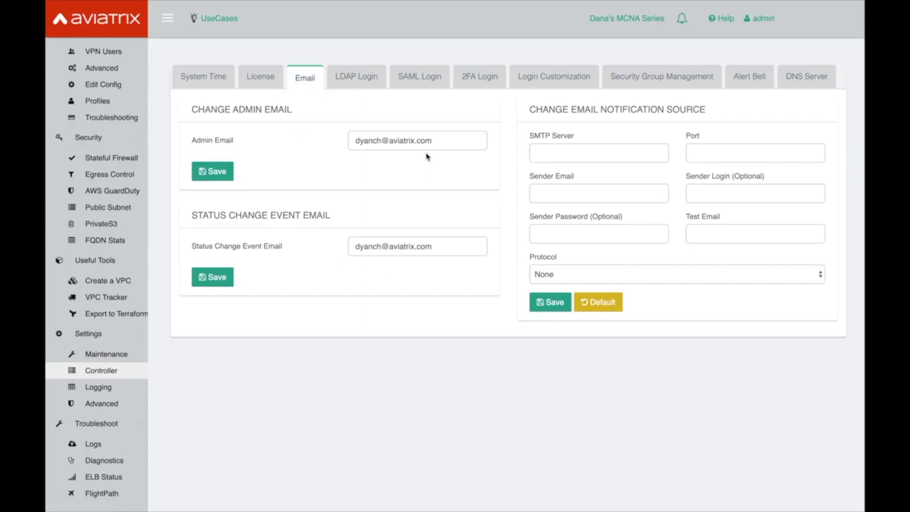
click(353, 80)
click(419, 83)
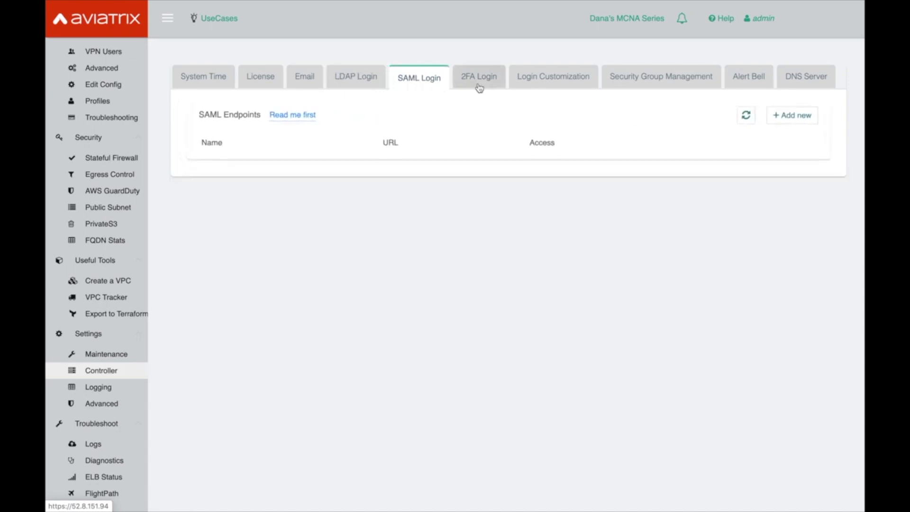
click(480, 88)
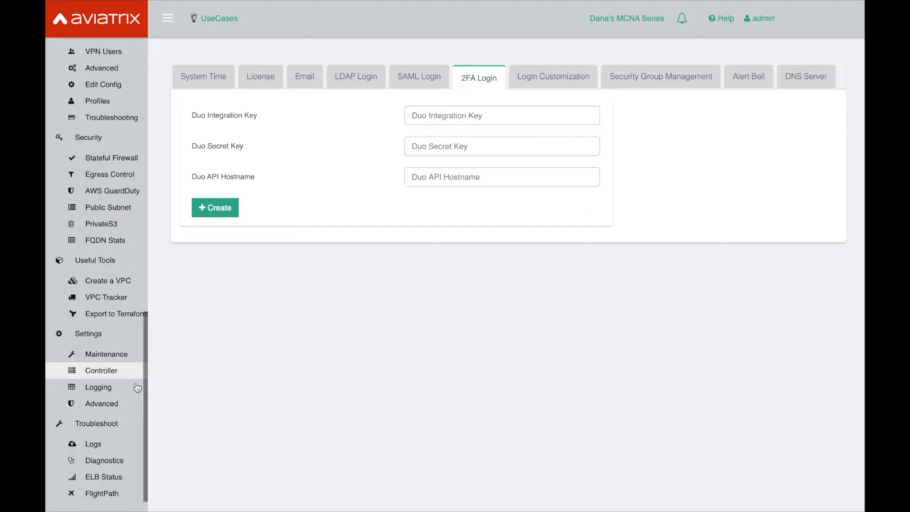
Examine the Logging settings and their integrations, from Remote Syslog down to the CloudWatch Agent
click(101, 387)
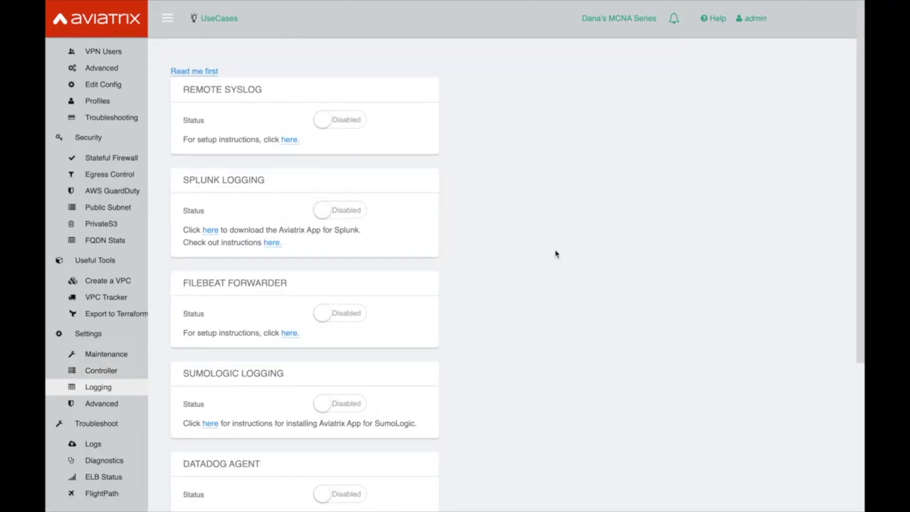
scroll(556, 254, down, 1)
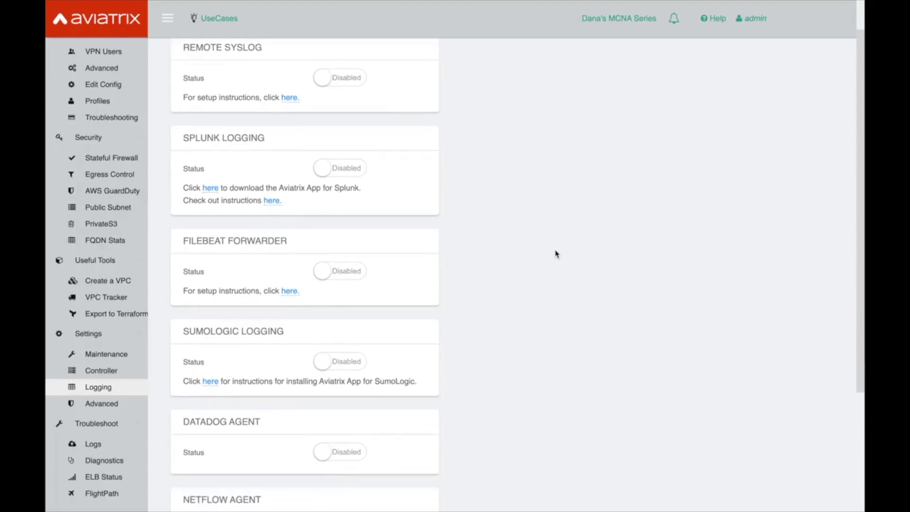
scroll(556, 254, down, 2)
scroll(335, 385, down, 2)
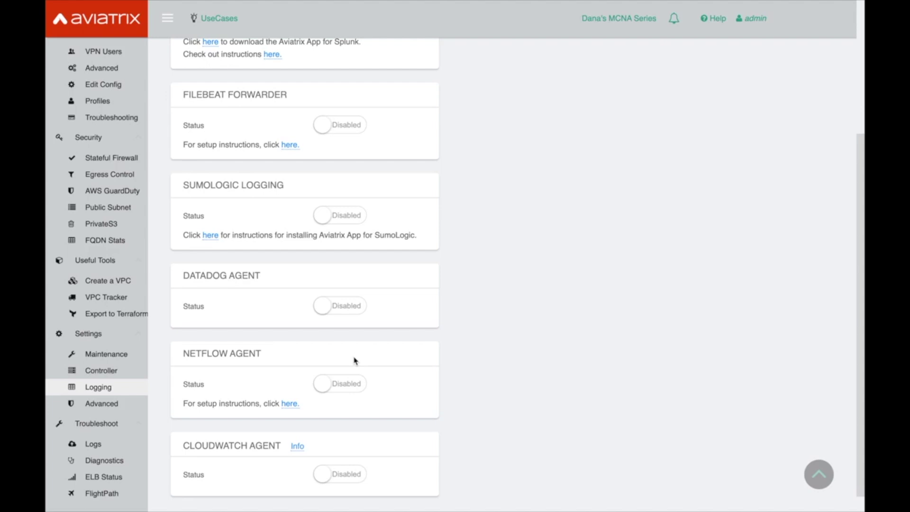
scroll(496, 361, down, 1)
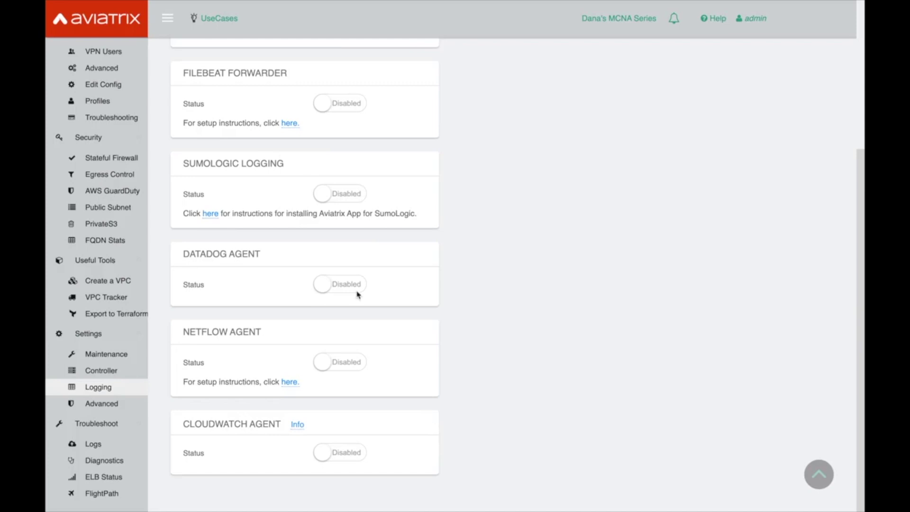
Examine the Advanced settings for Tunnel and Keepalive, including the Keep Alive Speed options, without changing the speed
click(102, 403)
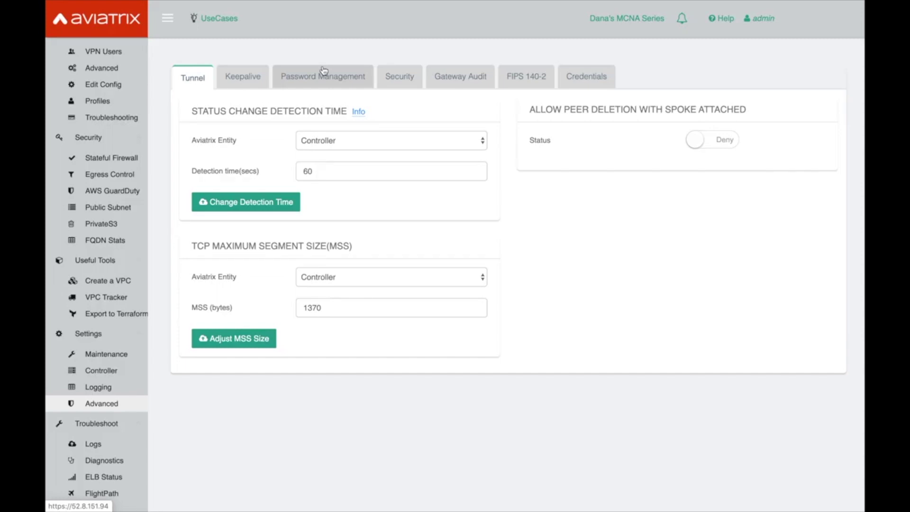
click(260, 77)
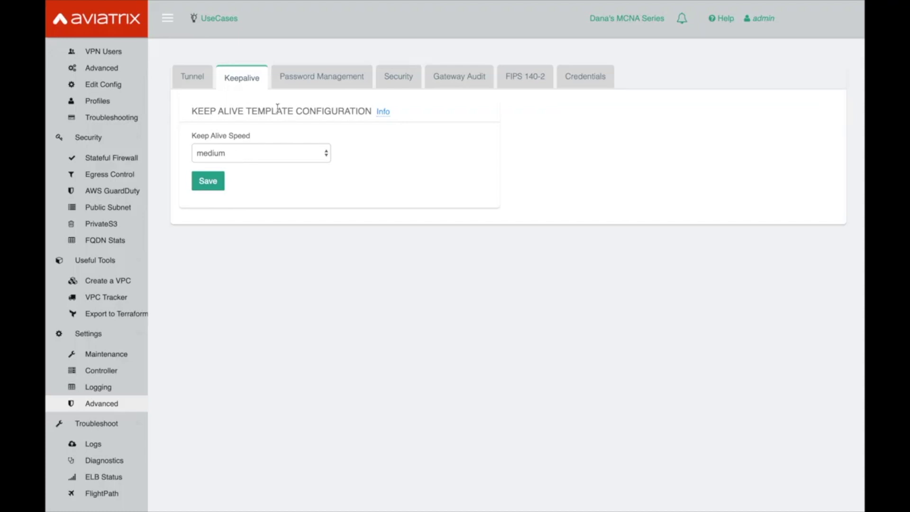
click(254, 154)
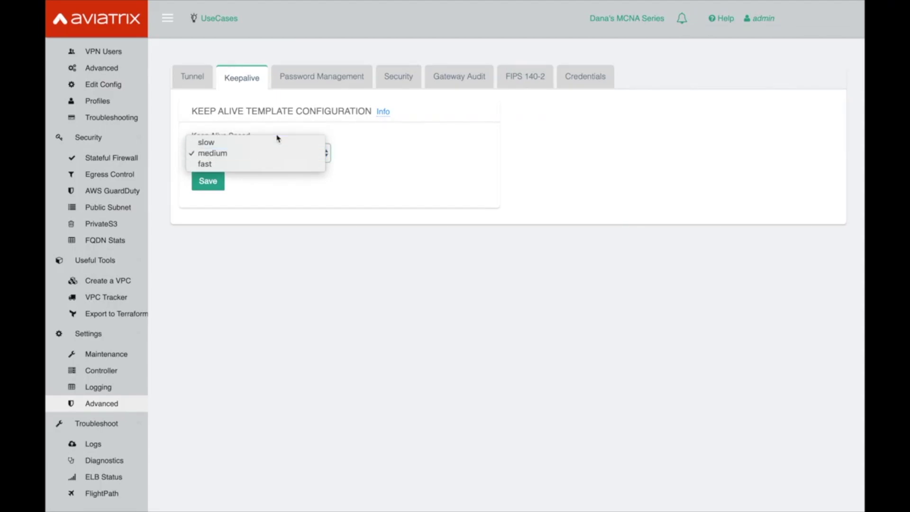
click(381, 131)
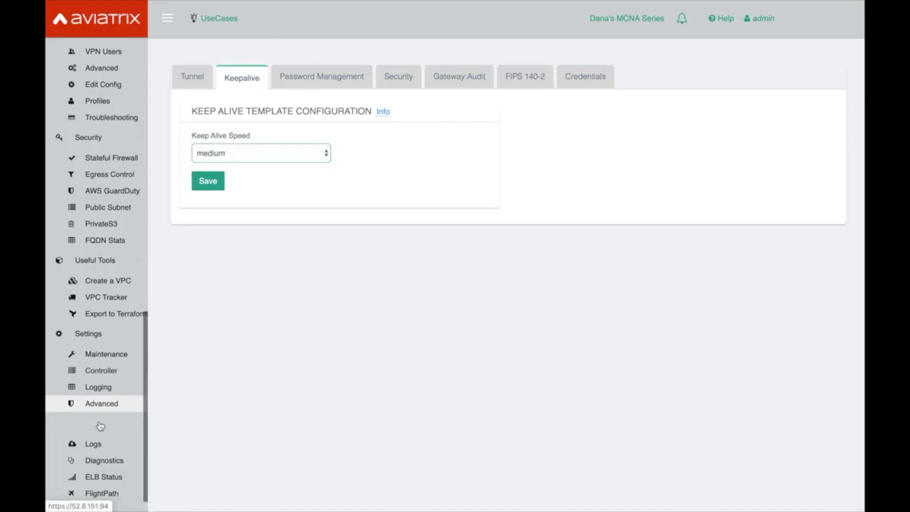
Examine the Troubleshoot Logs page, including the gateway choices for uploading a tracelog, without selecting a gateway
click(95, 441)
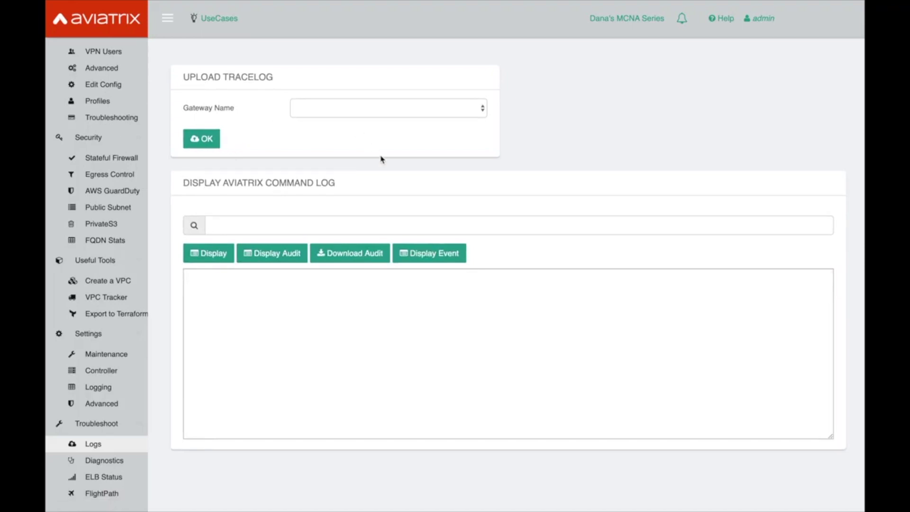
click(370, 112)
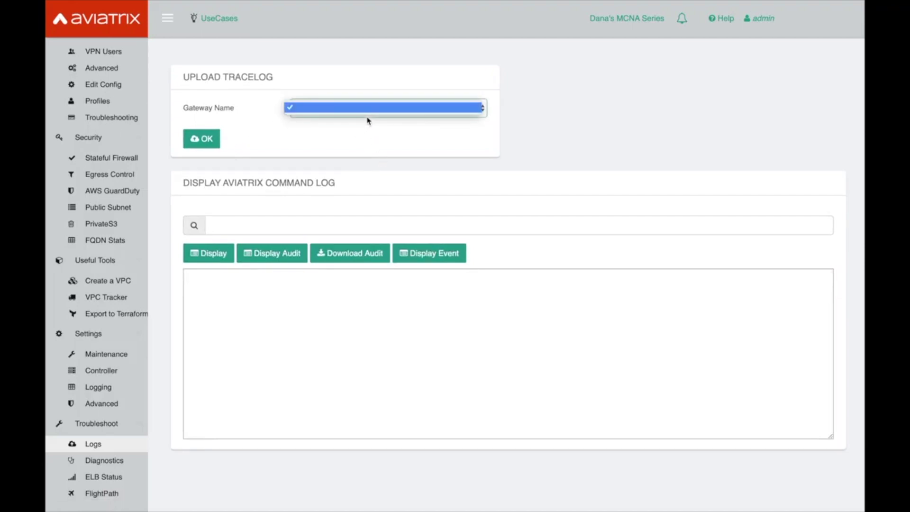
click(367, 119)
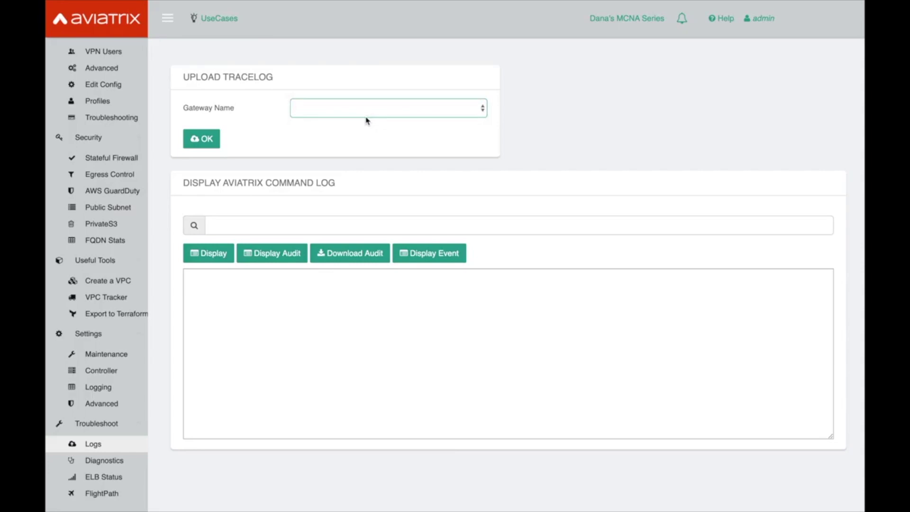
click(366, 118)
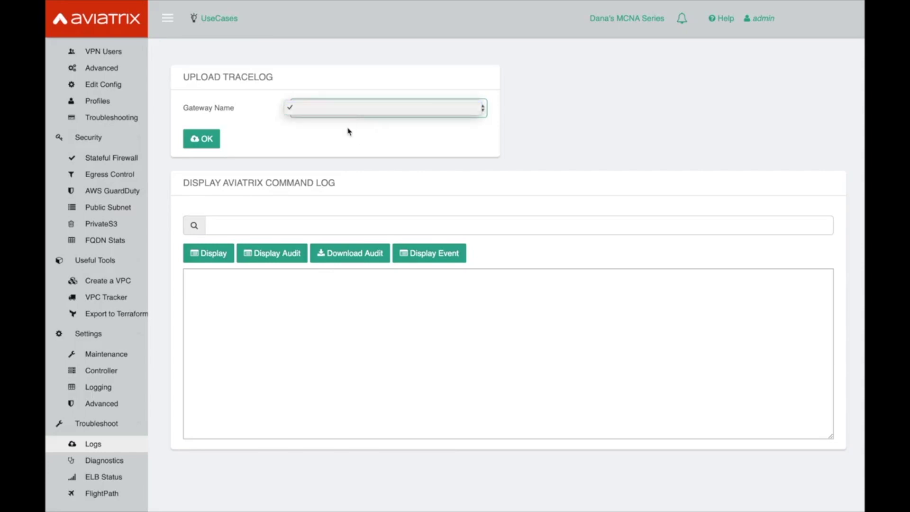
click(347, 127)
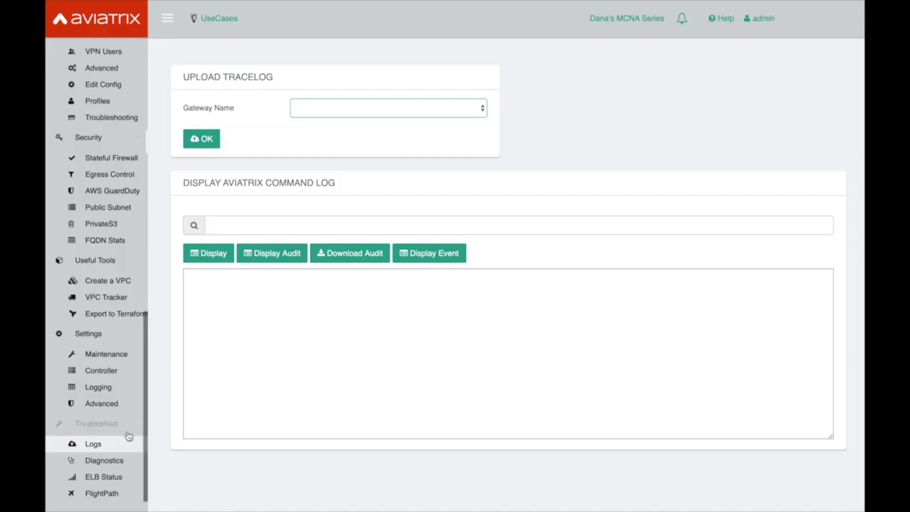
Examine the Network diagnostics, from Gateway Utility, Network Connectivity Utility and Packet Capture down to Controller Utility, IP Migration and Remote Support
click(104, 460)
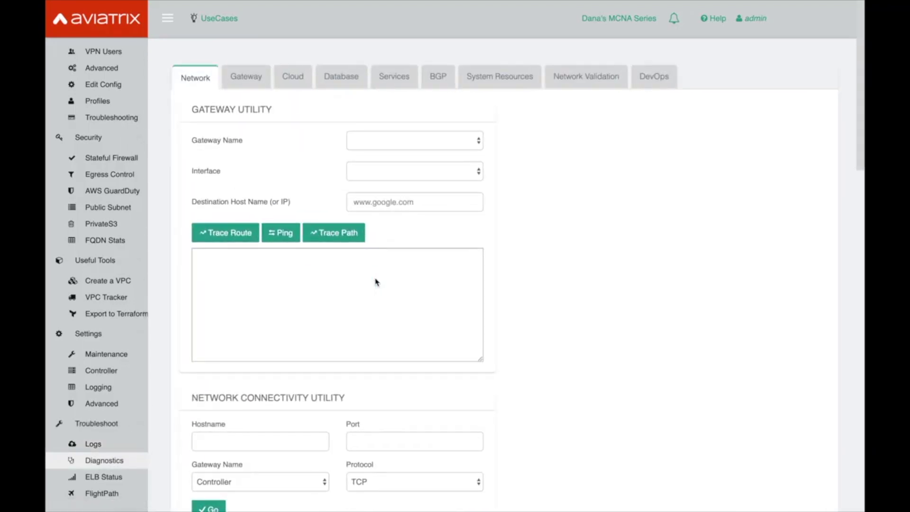
scroll(565, 241, down, 3)
scroll(565, 240, up, 3)
scroll(644, 249, down, 2)
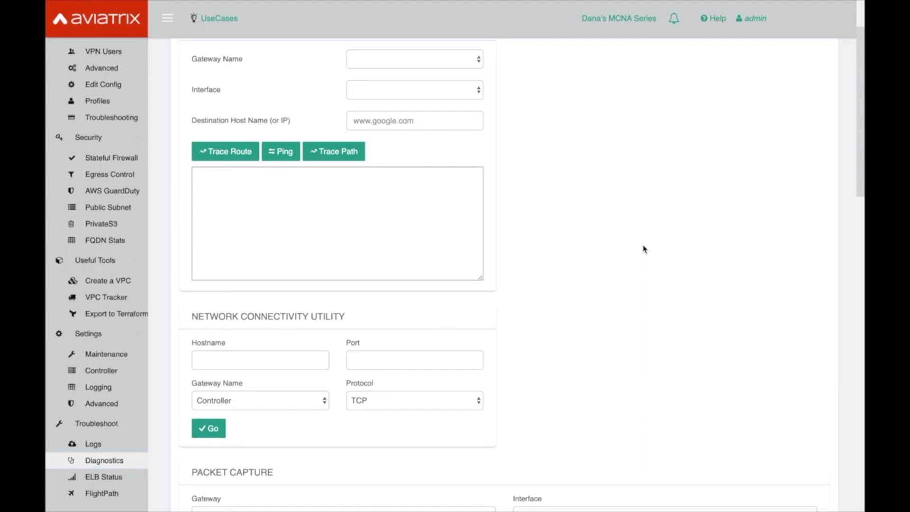
scroll(643, 248, up, 2)
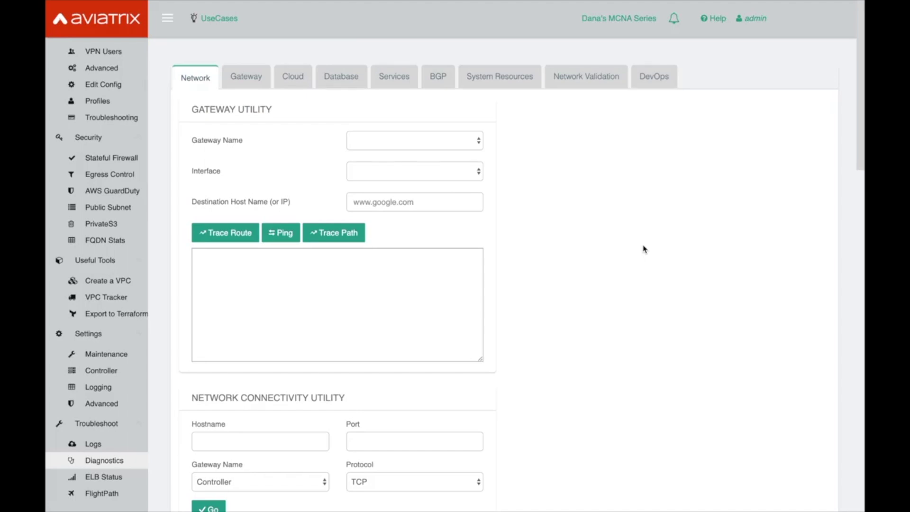
scroll(643, 248, down, 2)
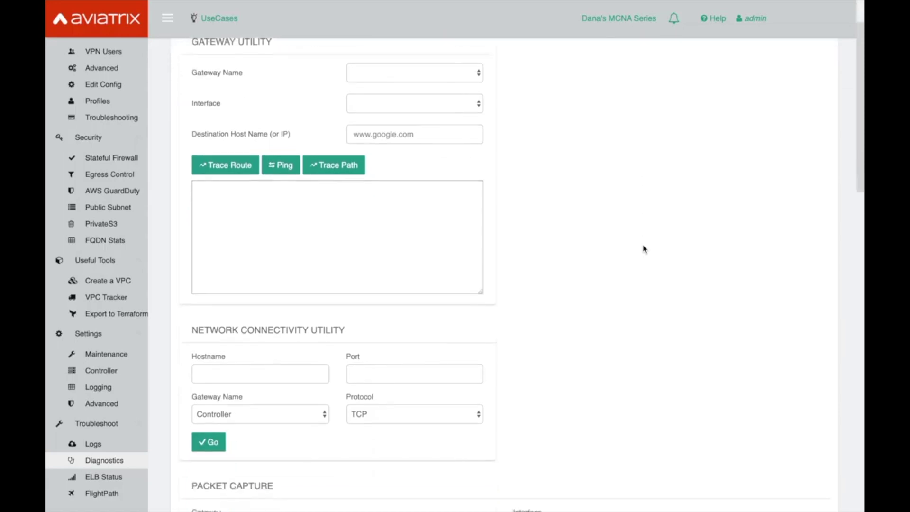
scroll(488, 158, up, 2)
scroll(258, 362, down, 3)
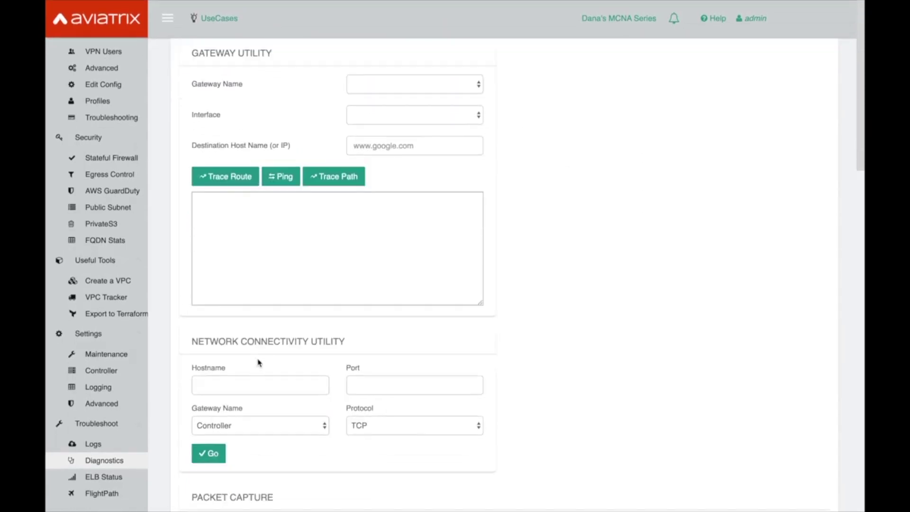
scroll(261, 327, down, 2)
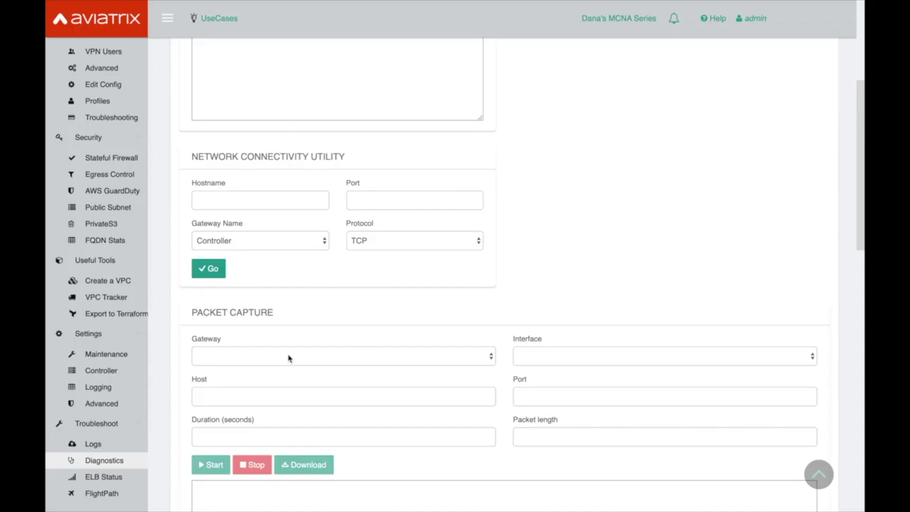
scroll(290, 358, down, 8)
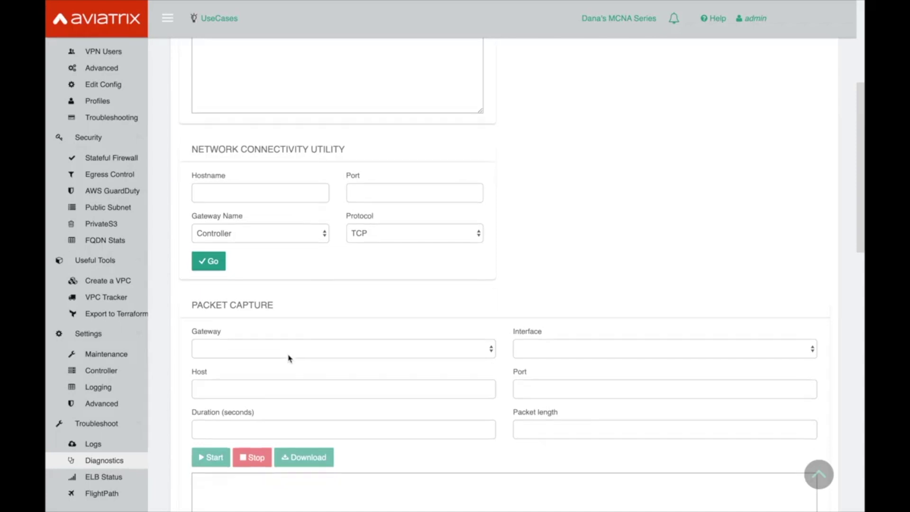
scroll(289, 358, down, 5)
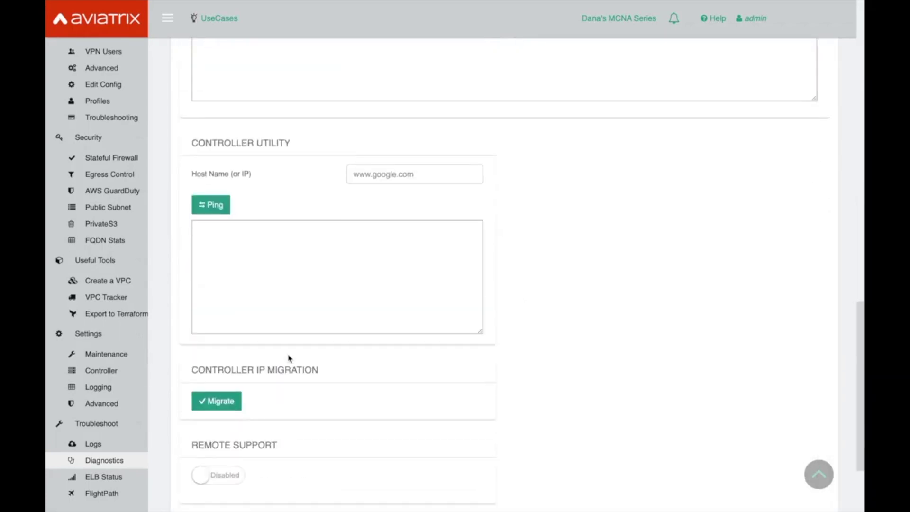
Examine the Gateway diagnostics down to Migration, and look through the Cloud, BGP, Services and Database diagnostics
scroll(288, 360, up, 15)
click(240, 84)
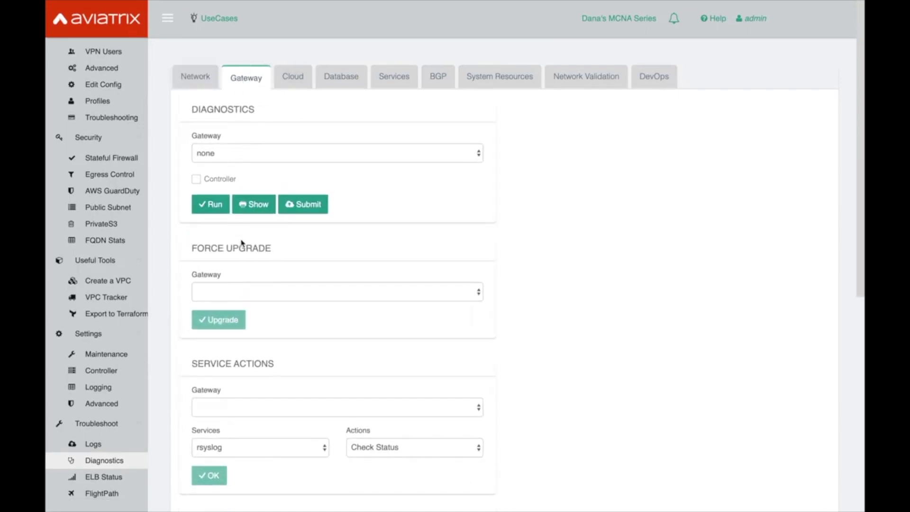
scroll(242, 243, down, 2)
scroll(242, 243, down, 3)
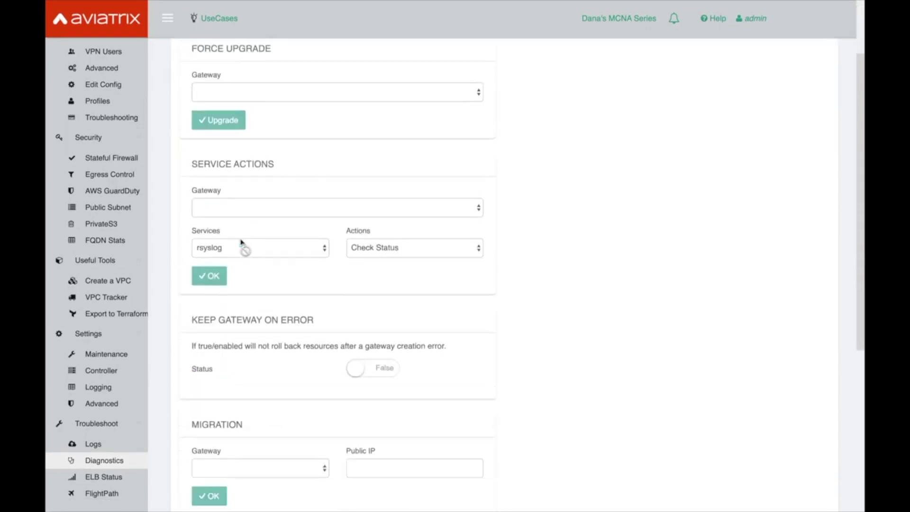
scroll(242, 243, up, 5)
click(299, 81)
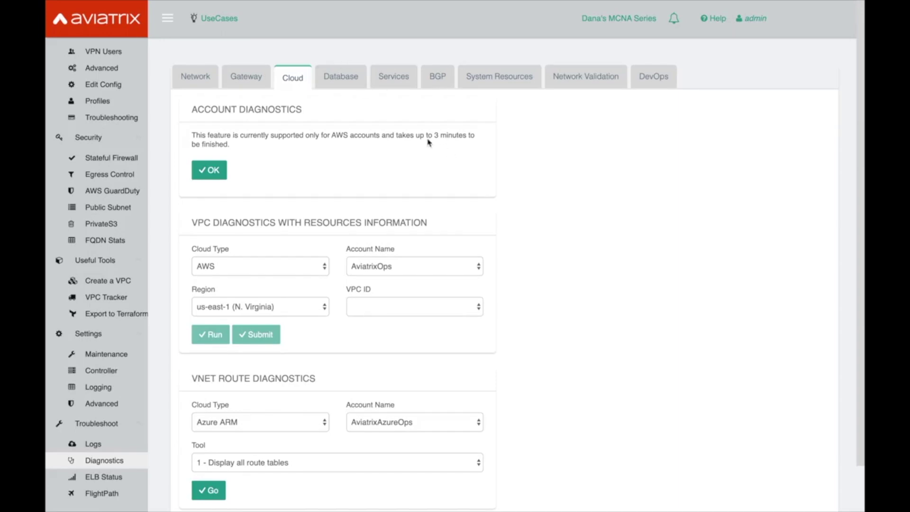
click(439, 81)
click(397, 79)
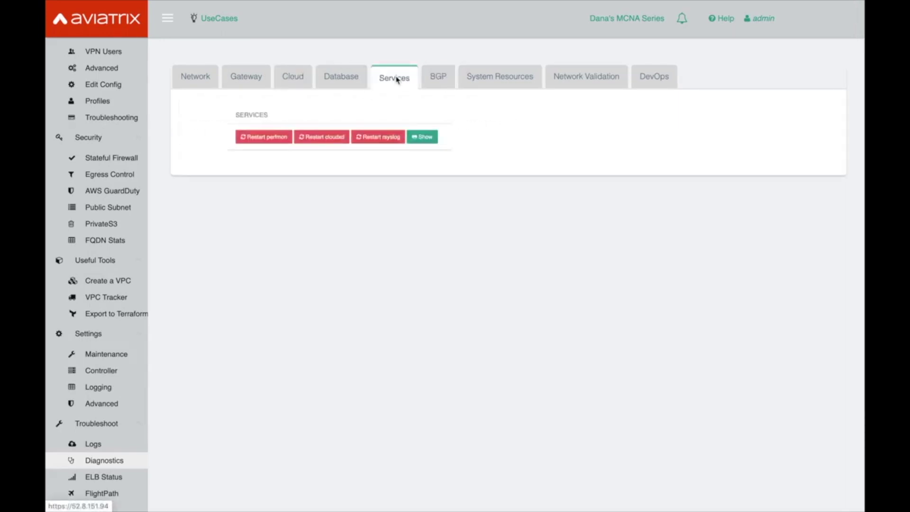
click(361, 81)
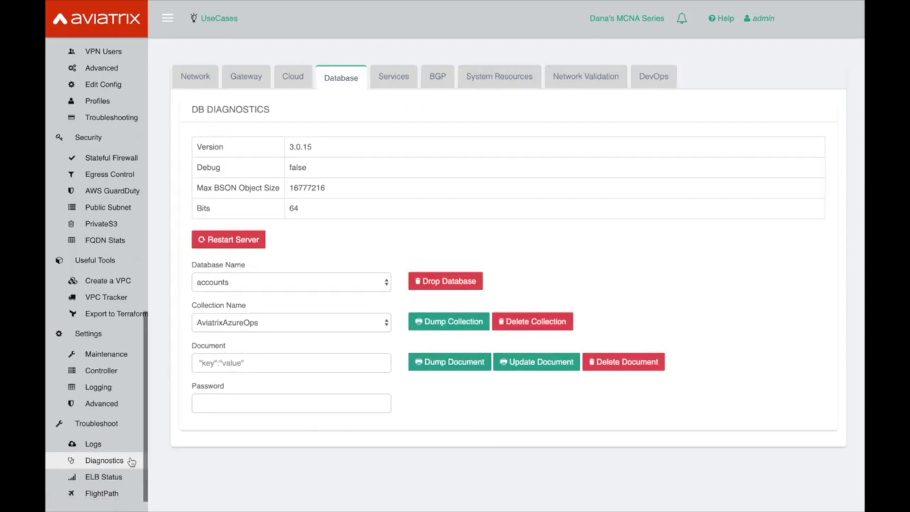
View the ELB Status page, and check the source and destination Cloud Type options in FlightPath without changing them
click(116, 478)
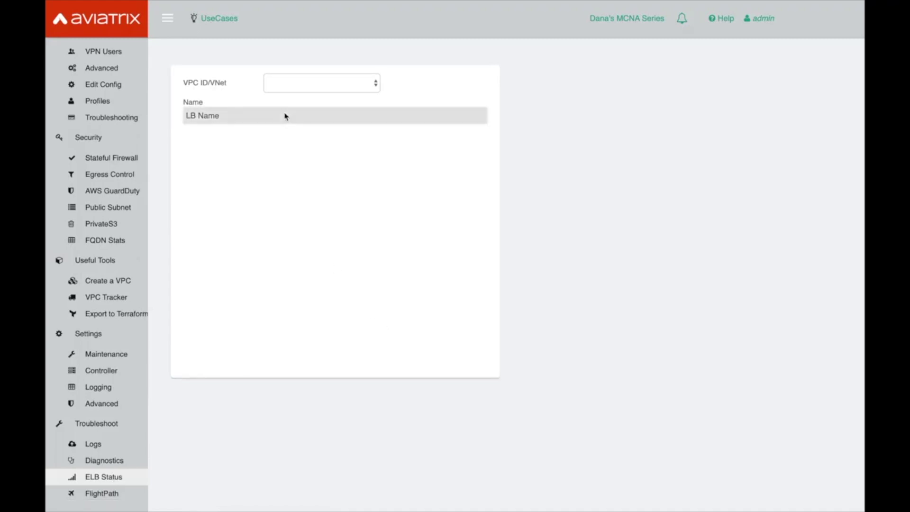
click(114, 492)
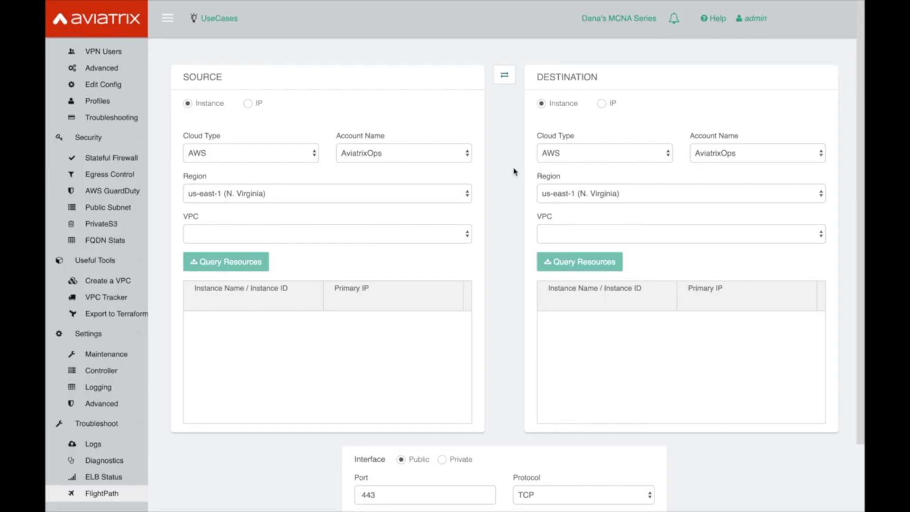
click(303, 153)
click(566, 163)
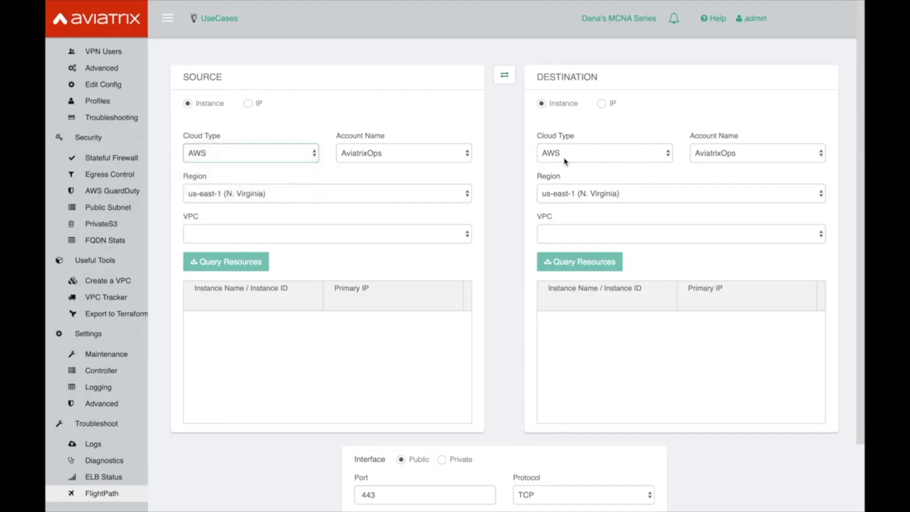
click(565, 161)
click(513, 136)
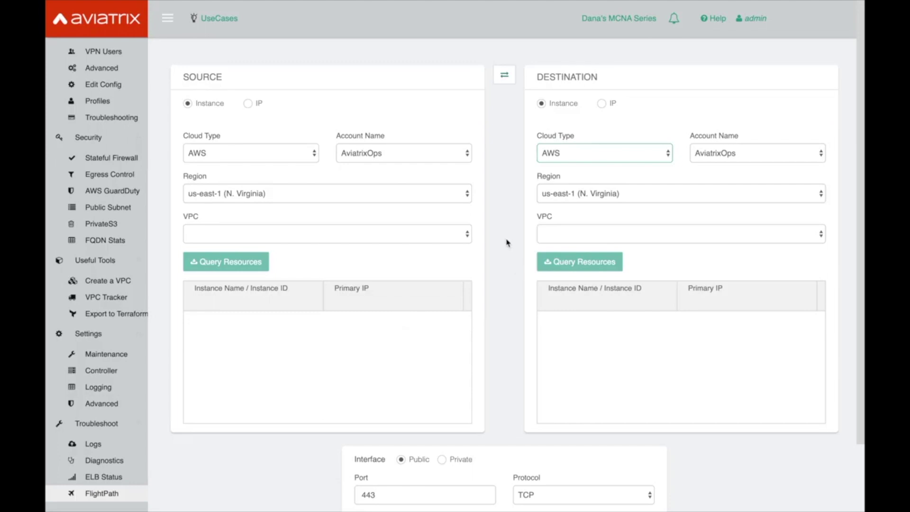
Examine the FlightPath form from the source and destination fields to the interface, port and protocol settings and the test option
scroll(507, 243, down, 1)
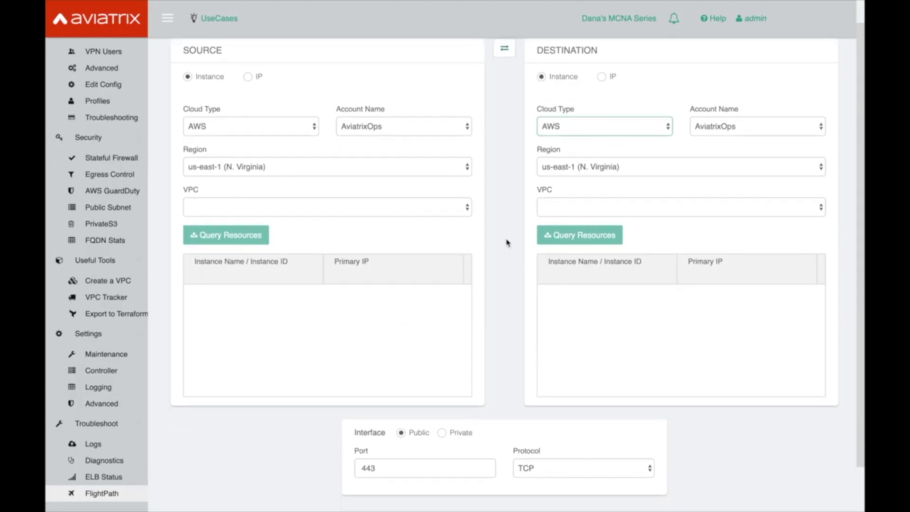
scroll(507, 242, down, 2)
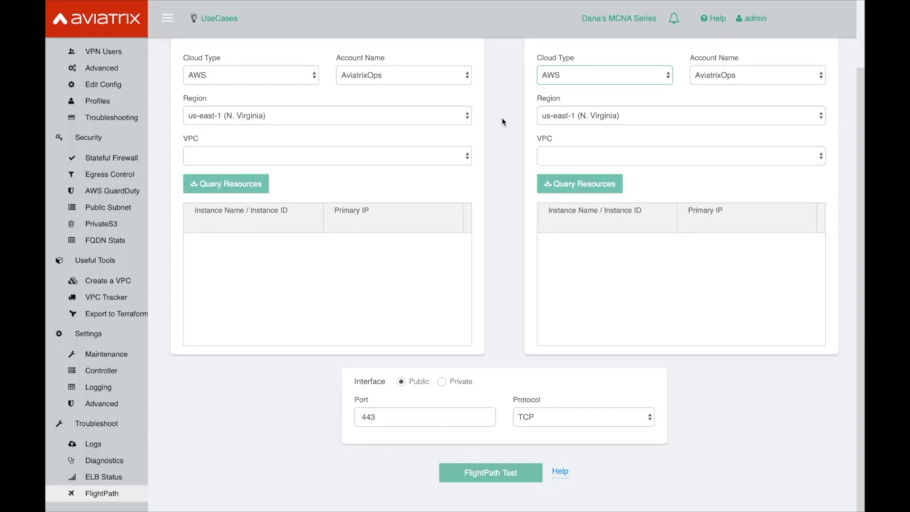
scroll(503, 122, up, 2)
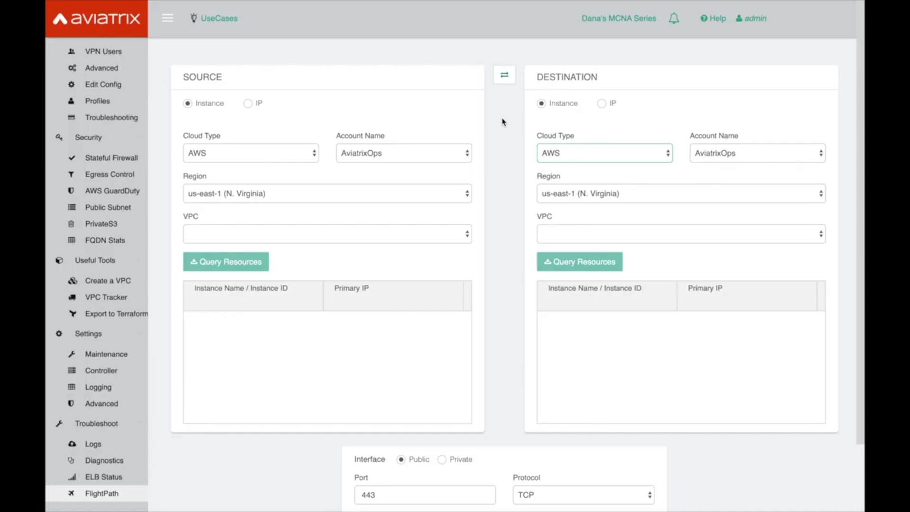
scroll(502, 122, down, 2)
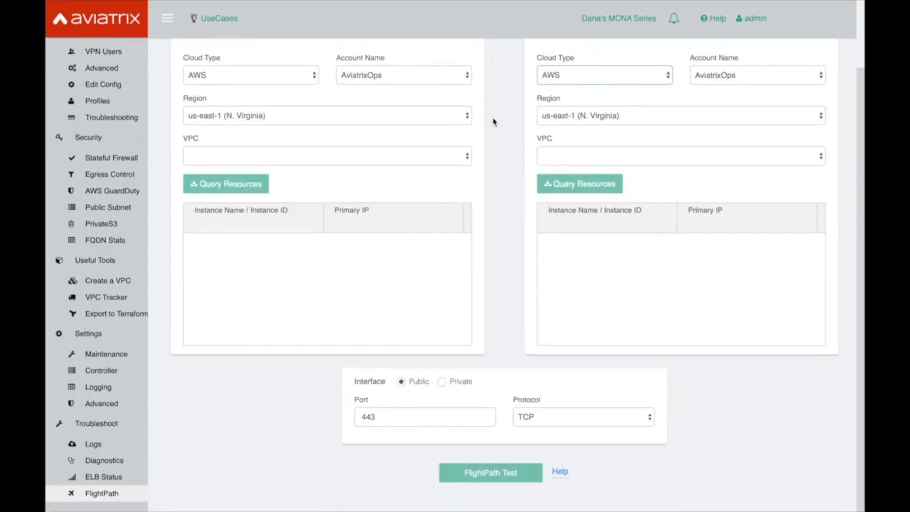
click(196, 179)
scroll(168, 176, up, 2)
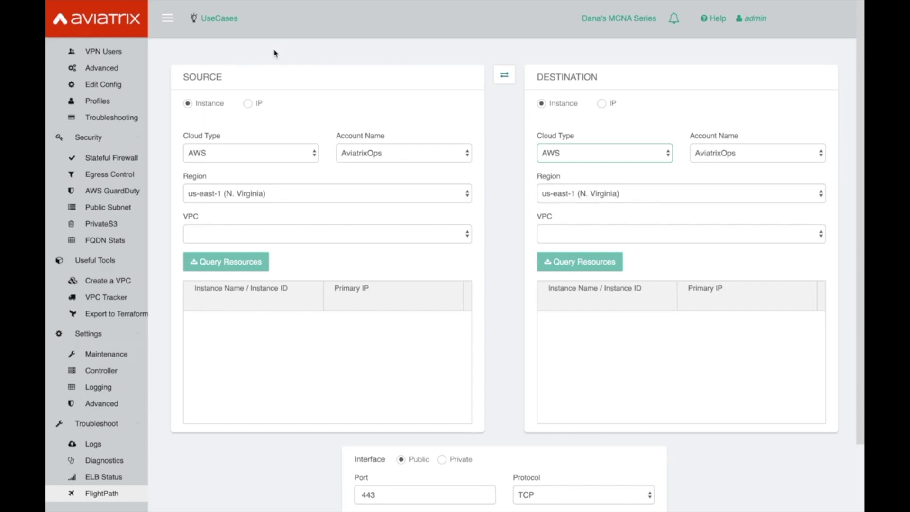
scroll(274, 53, down, 1)
scroll(194, 75, up, 1)
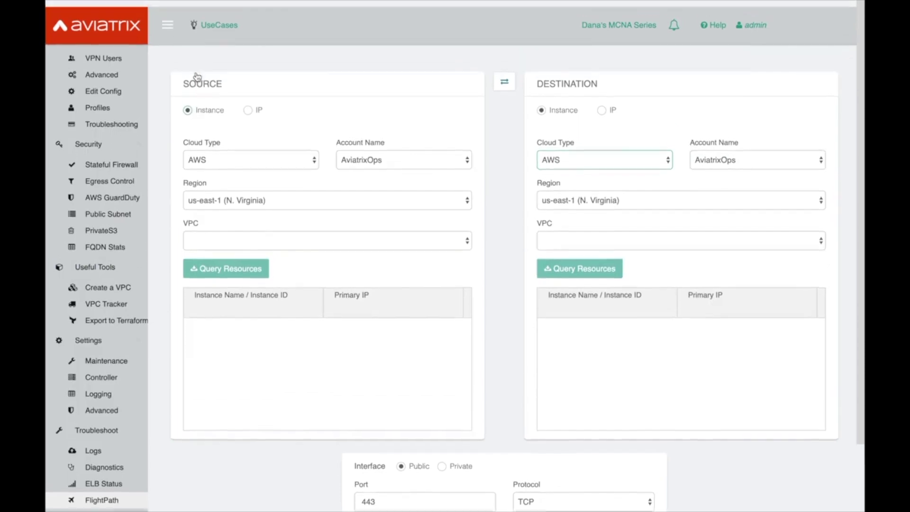